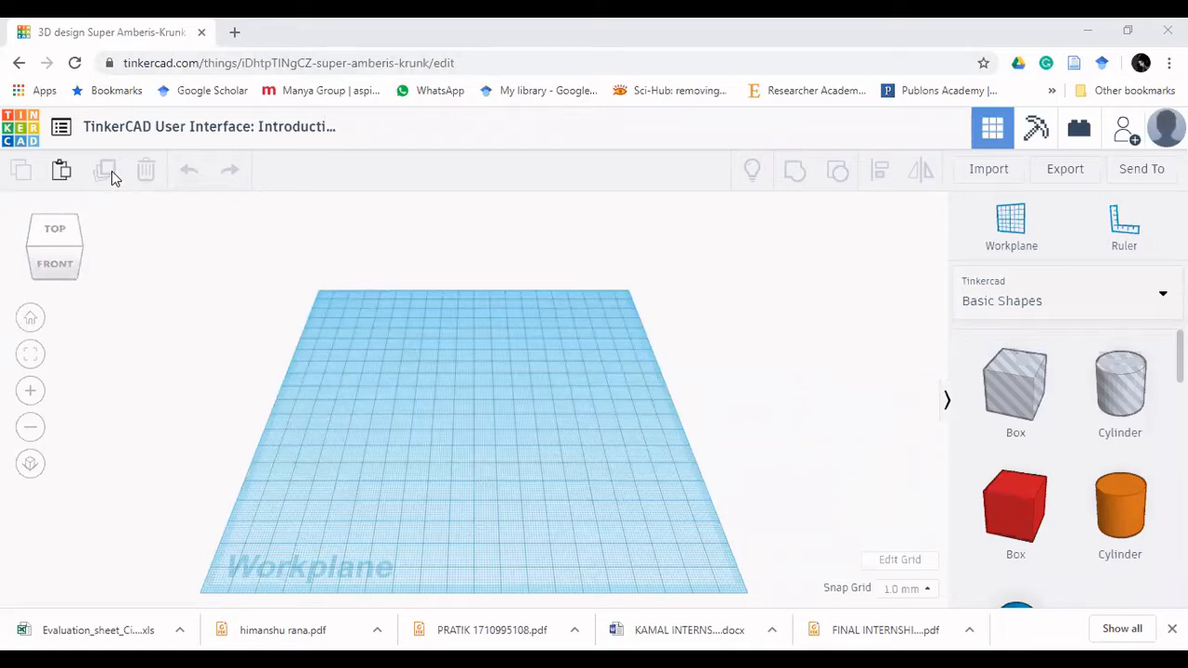
Step: Look through the current and recent designs in My Designs, and open the design title for editing
click(61, 128)
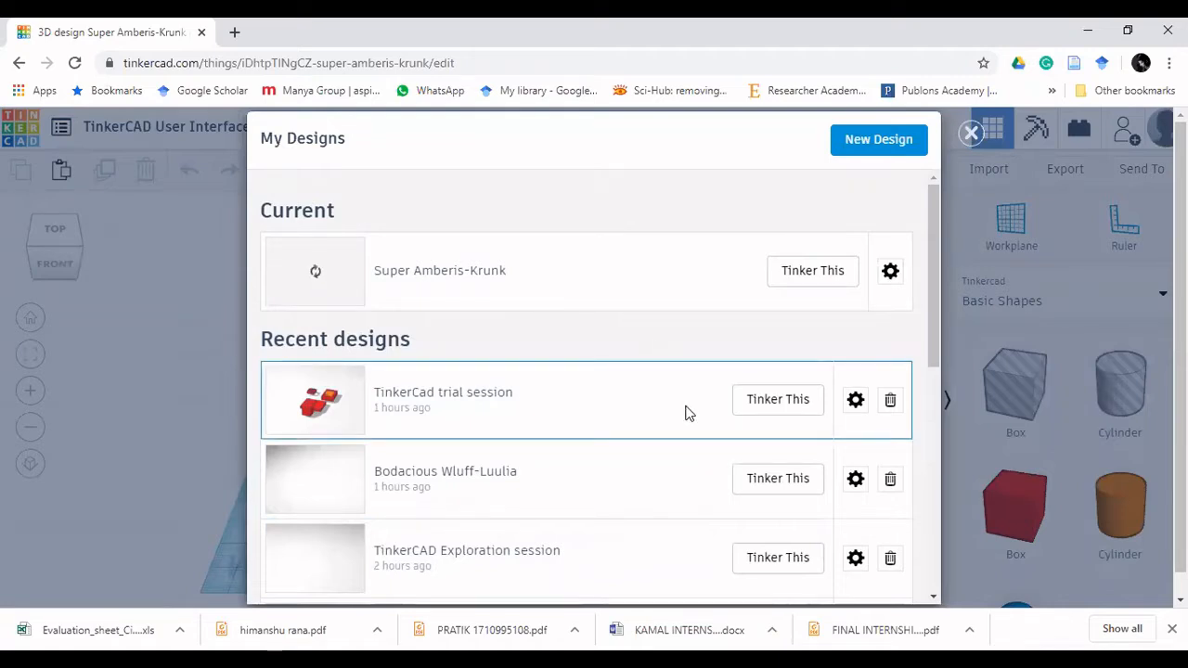
scroll(679, 488, down, 1)
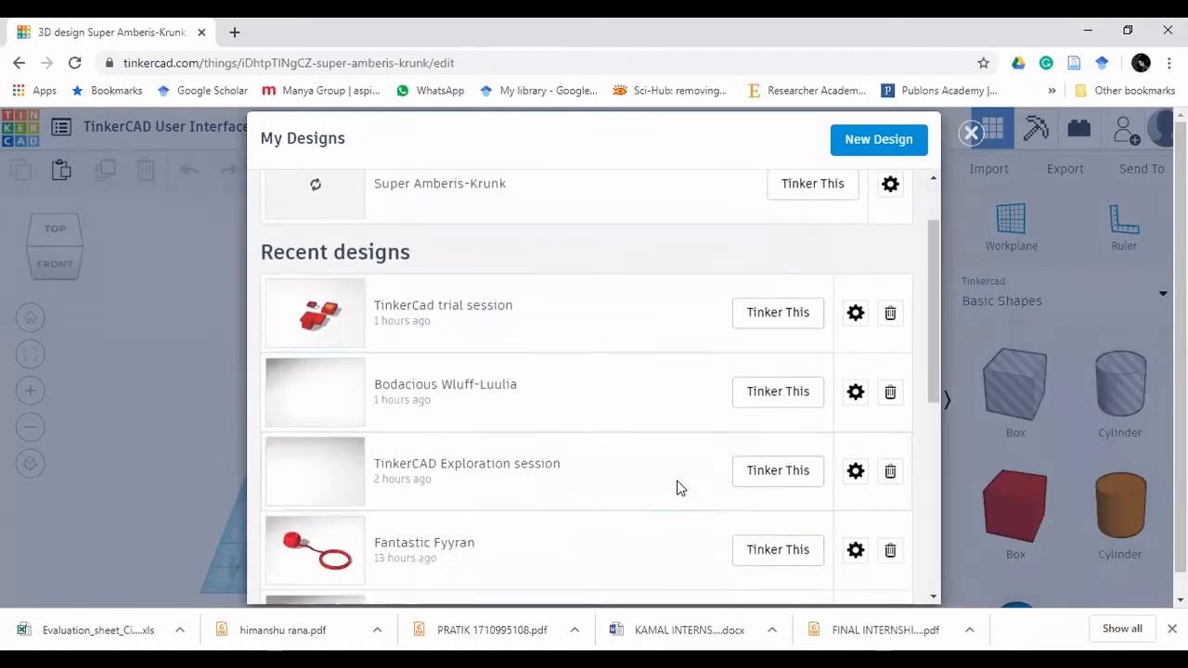
scroll(669, 451, down, 2)
scroll(668, 451, down, 2)
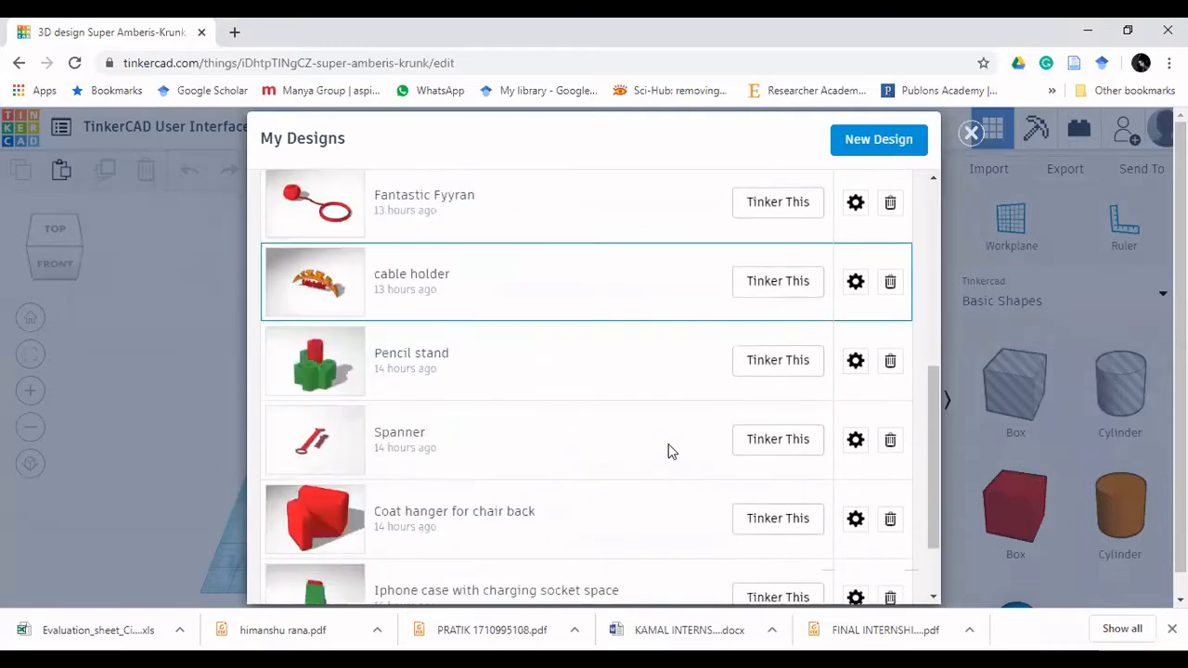
scroll(668, 451, up, 5)
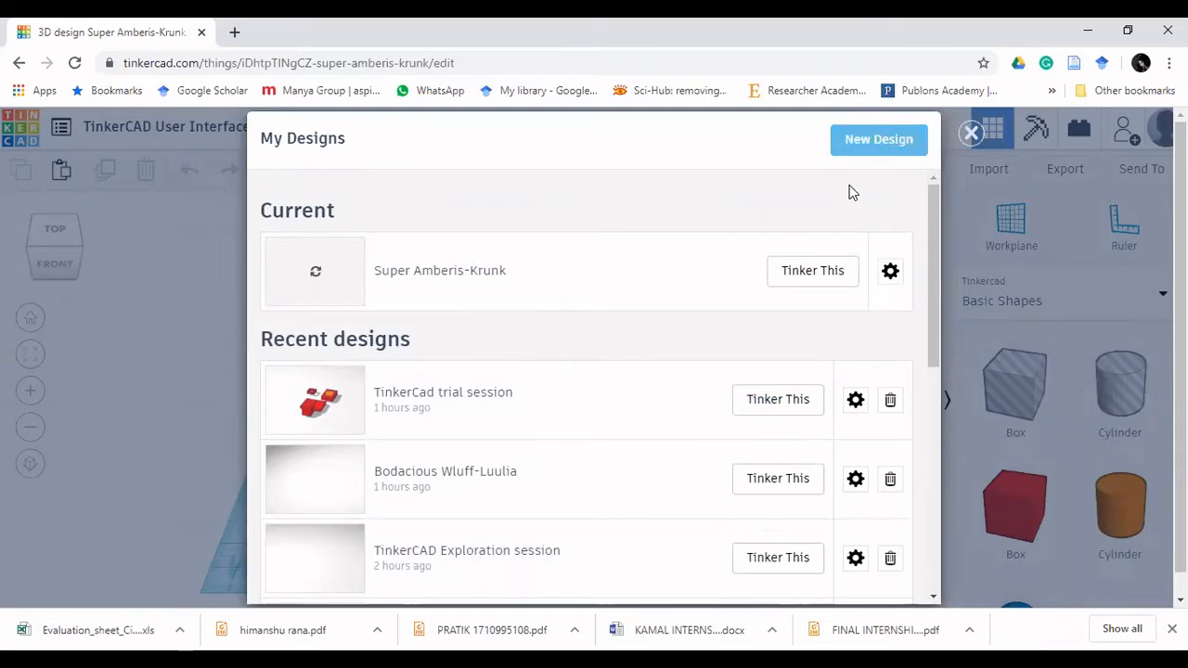
click(969, 134)
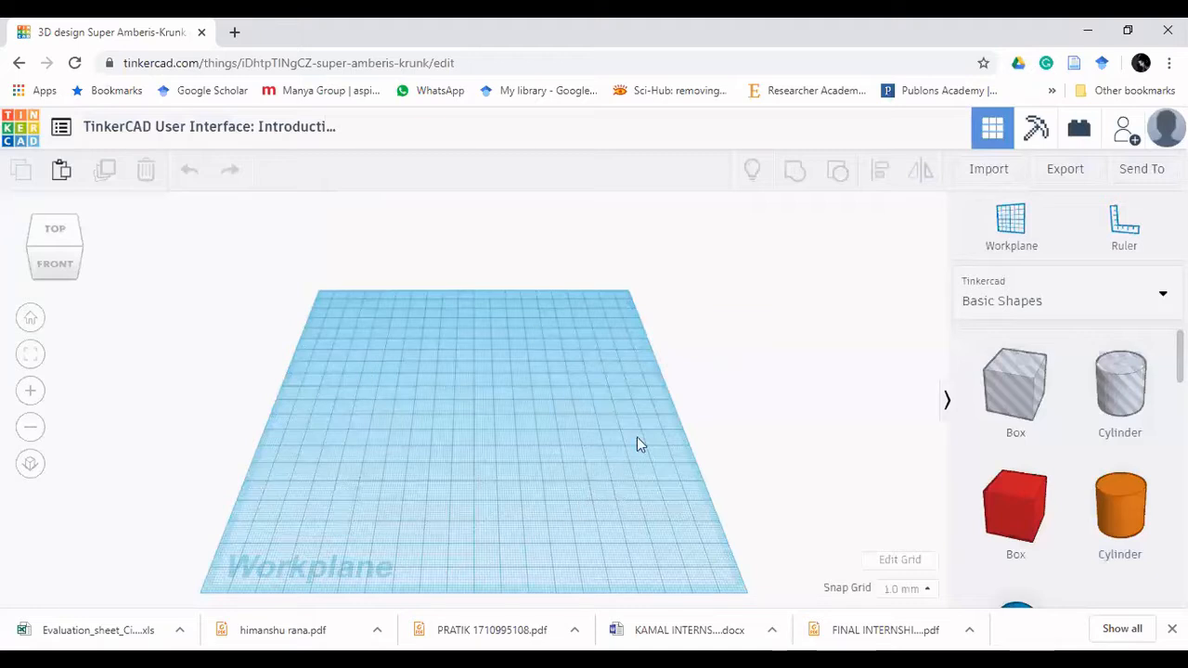
click(237, 130)
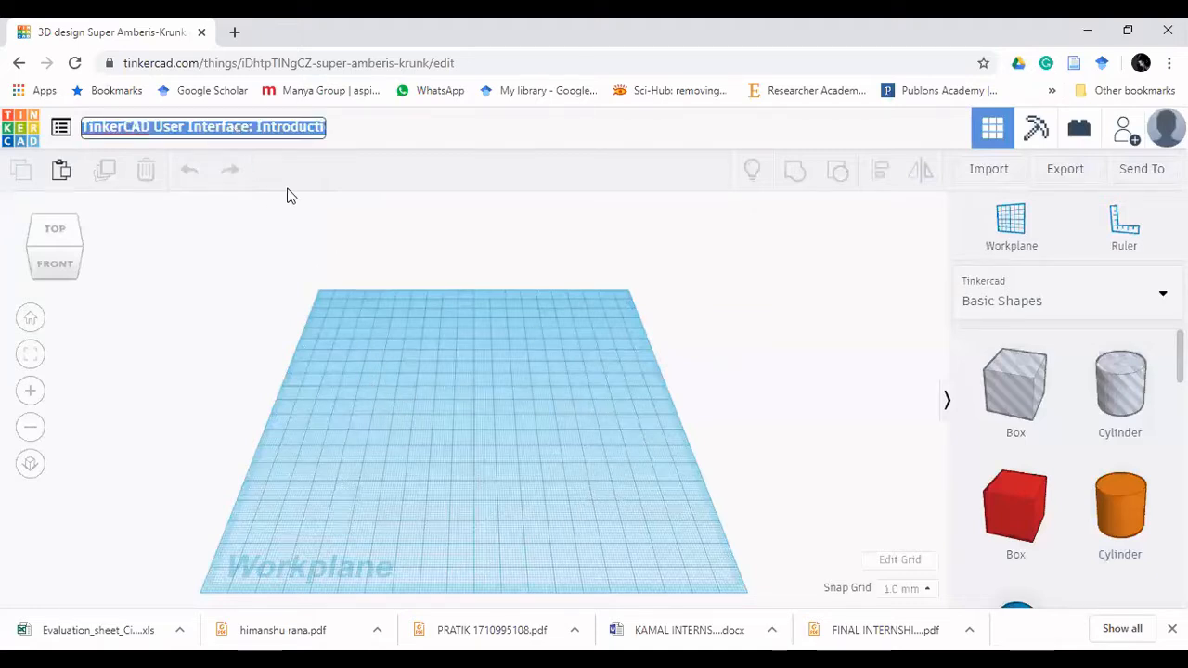
click(386, 320)
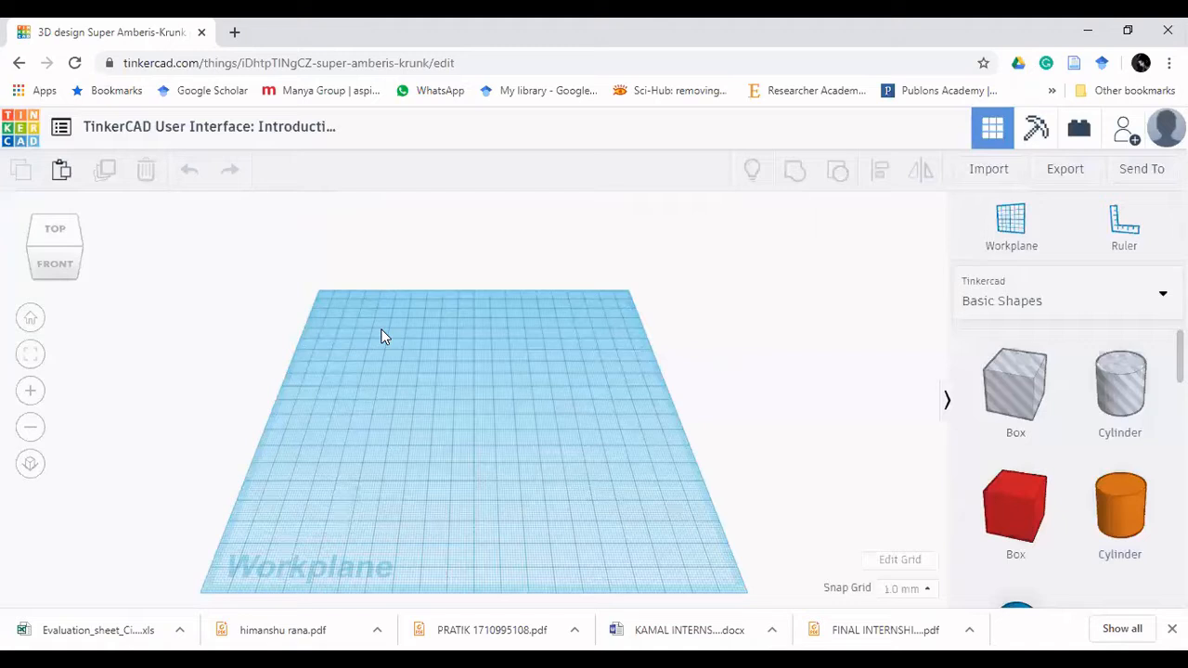
Step: View the empty workplane from the front, top and other sides, and return to the home view
click(51, 232)
click(55, 264)
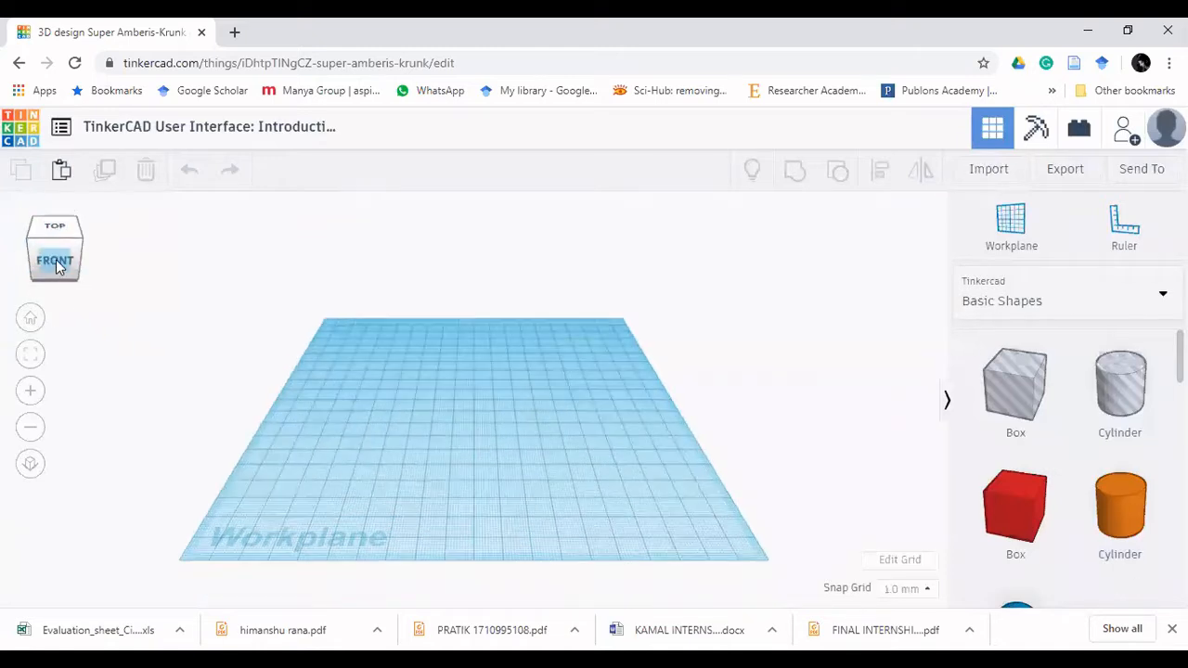
click(86, 247)
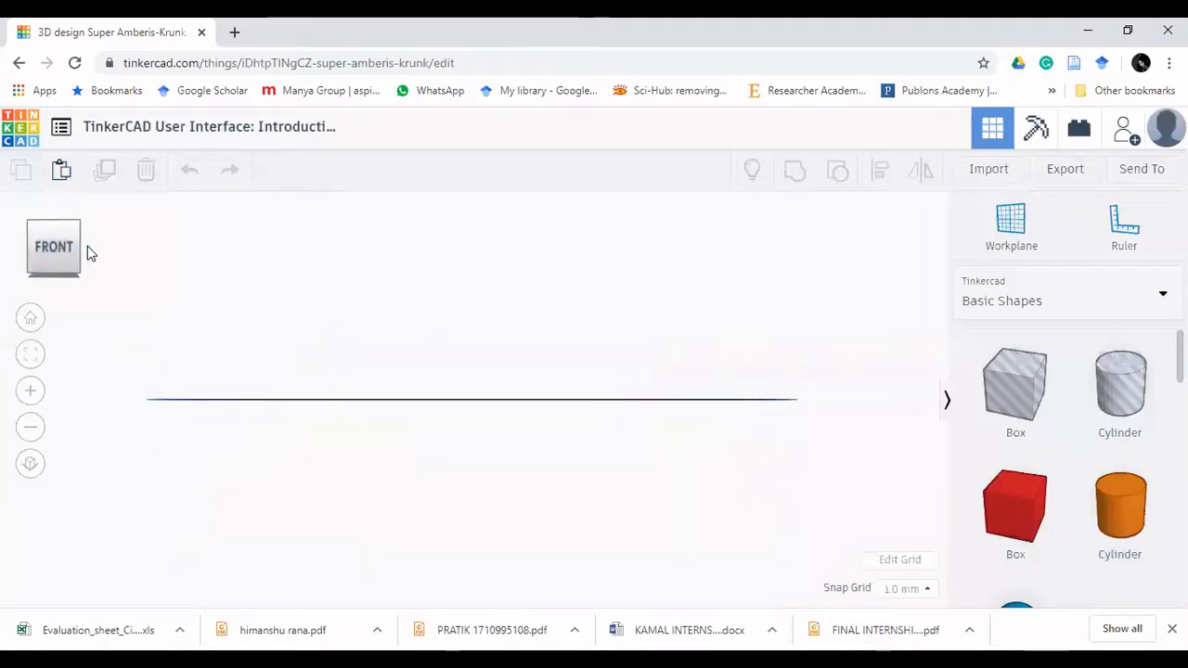
click(88, 249)
click(53, 211)
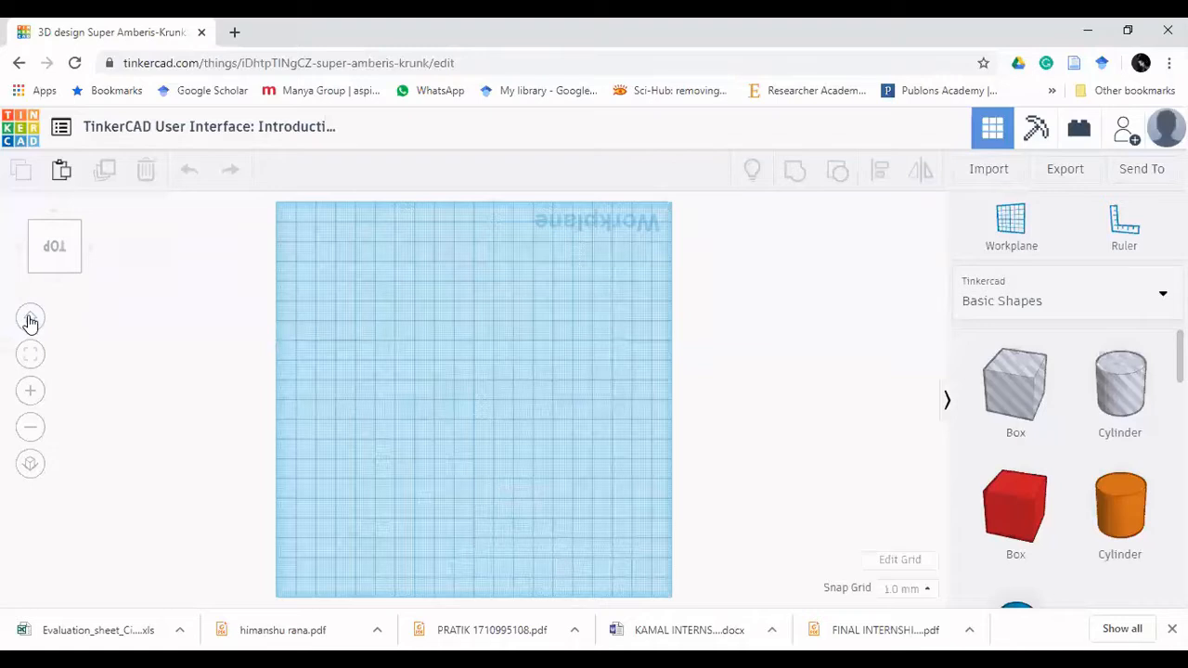
click(30, 319)
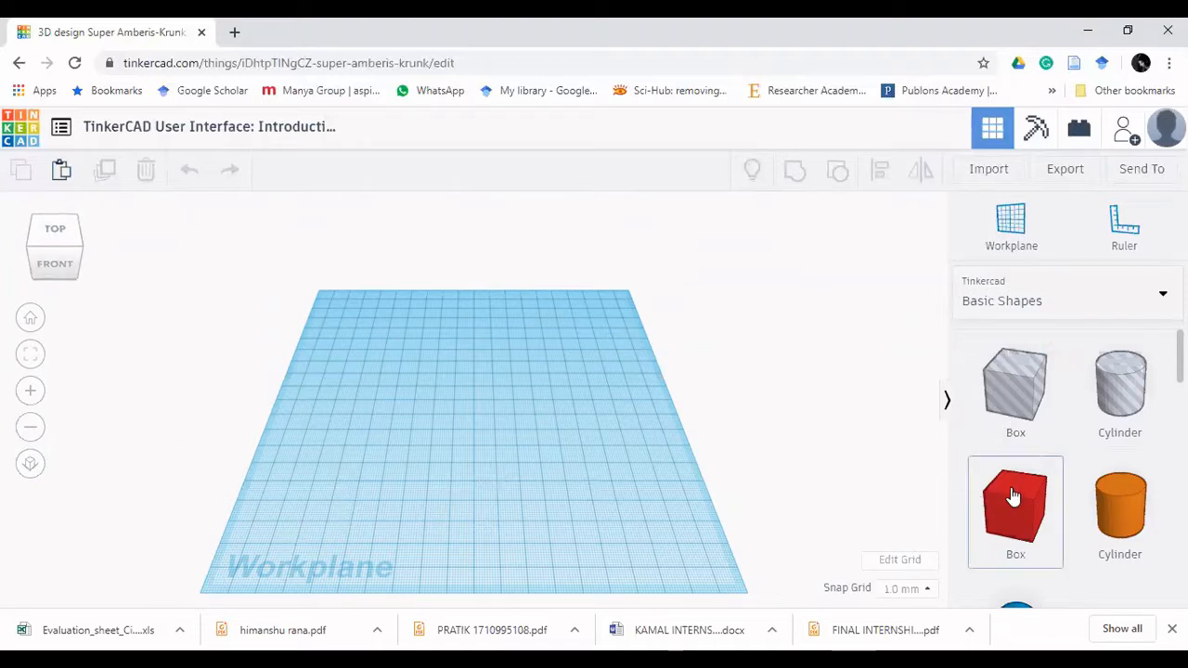
Step: Choose the Basic Shapes collection and place a solid red box near the middle of the workplane
click(1103, 307)
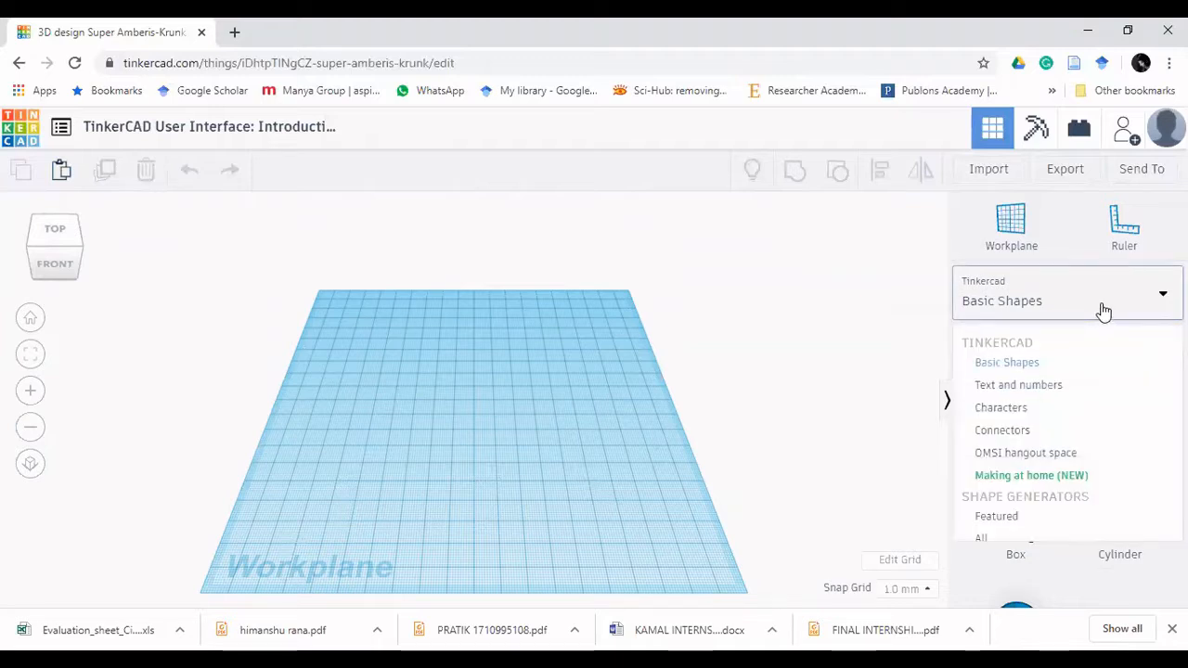
click(1028, 371)
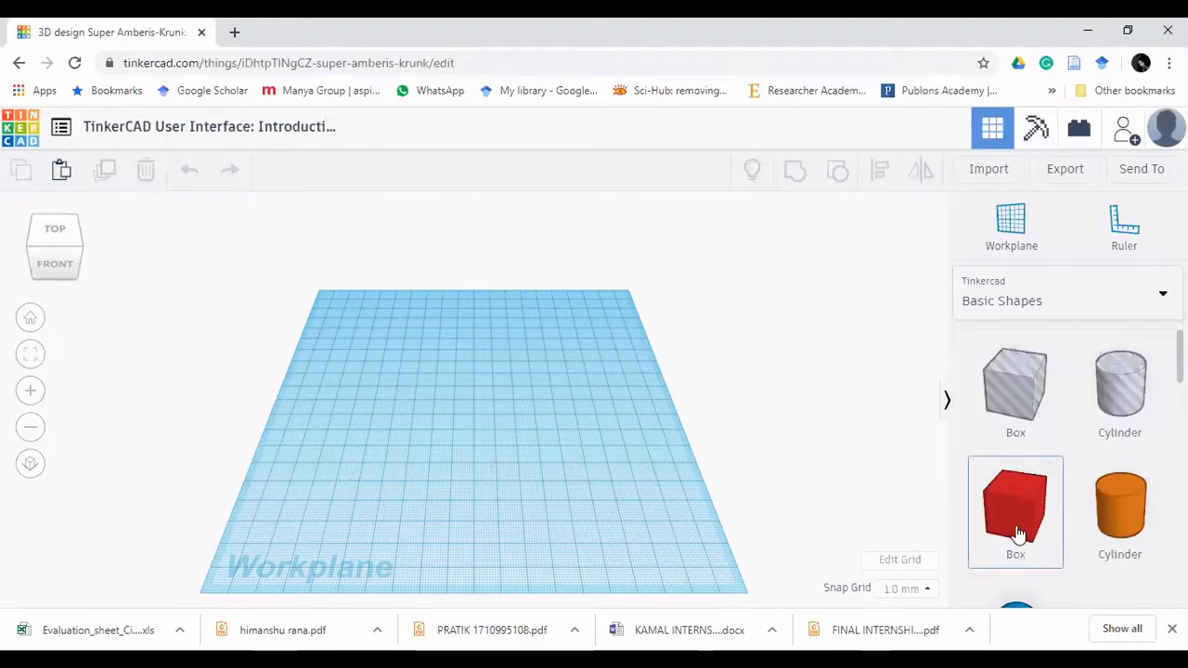
drag(1018, 533, 470, 436)
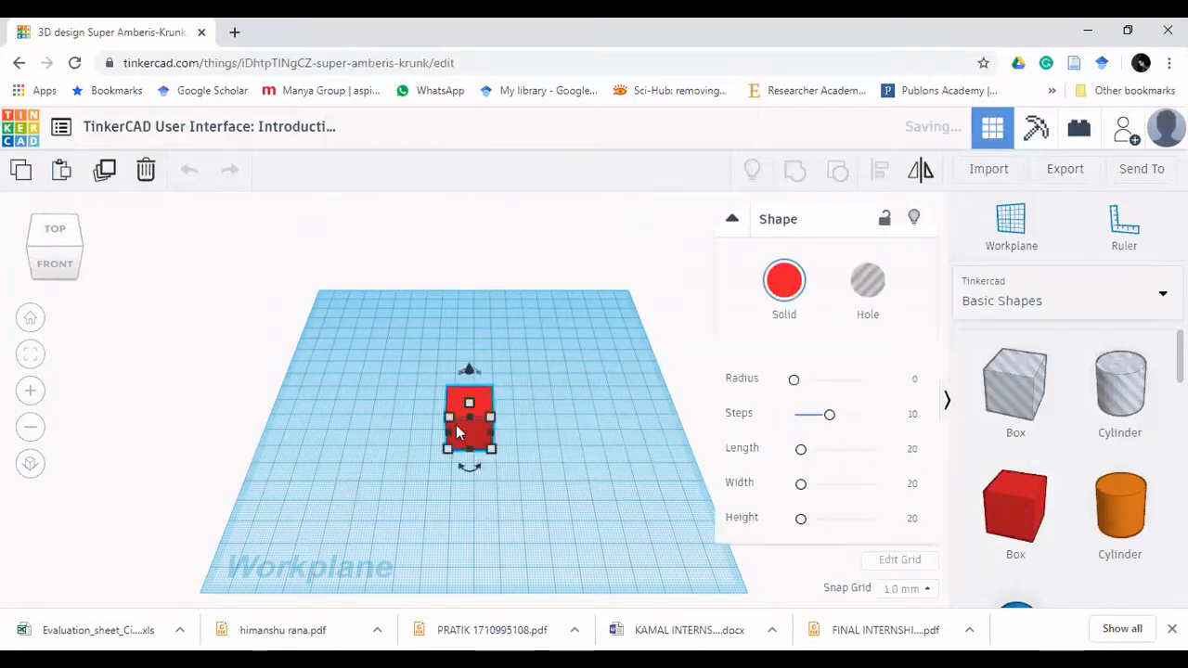
Step: Stretch the red box freehand to a footprint of about 34 by 29 mm and a height of about 24 mm
scroll(456, 423, up, 2)
scroll(465, 439, up, 2)
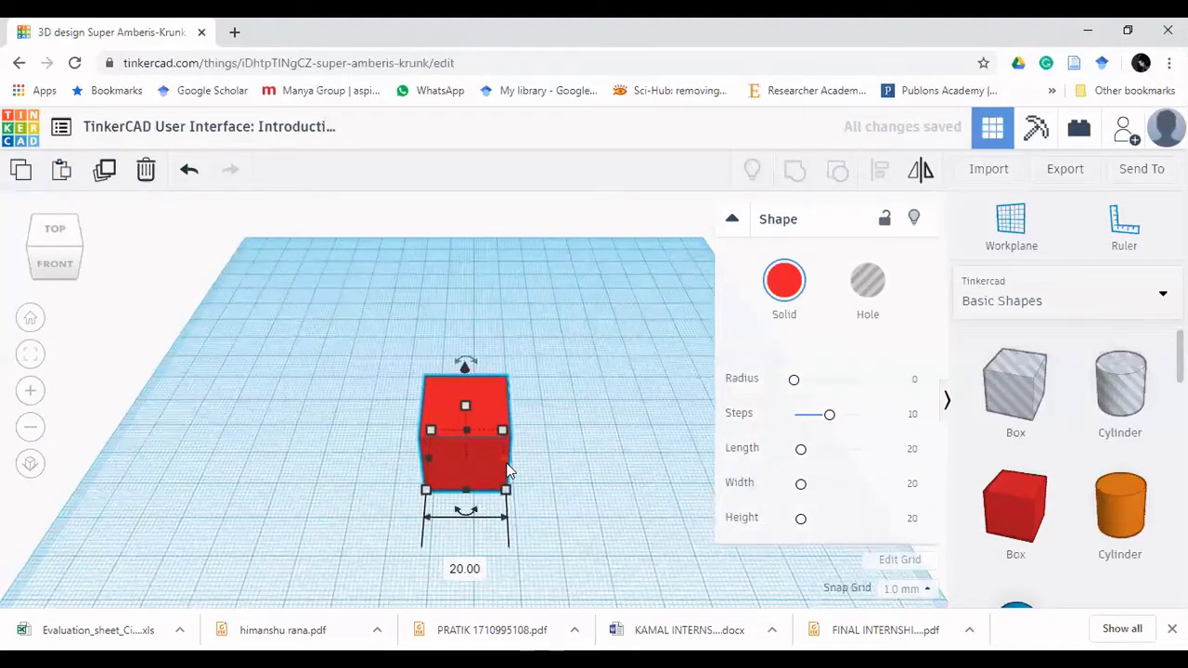
drag(507, 470, 498, 526)
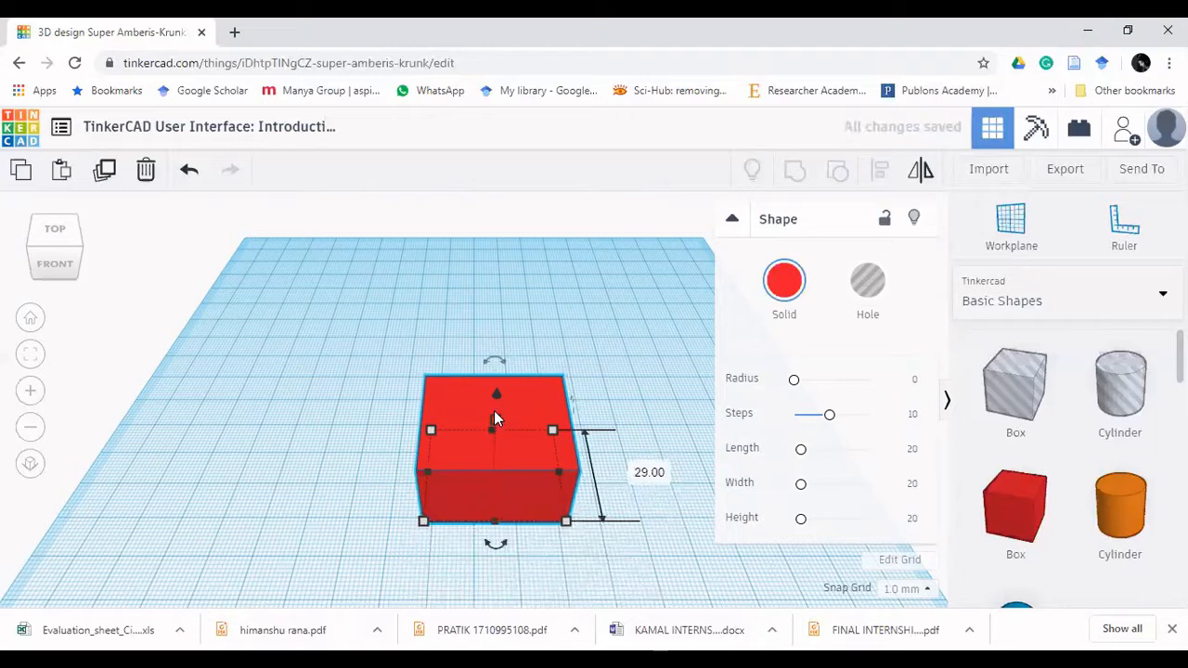
mouse_move(494, 419)
mouse_down()
mouse_move(492, 287)
mouse_move(492, 408)
mouse_up()
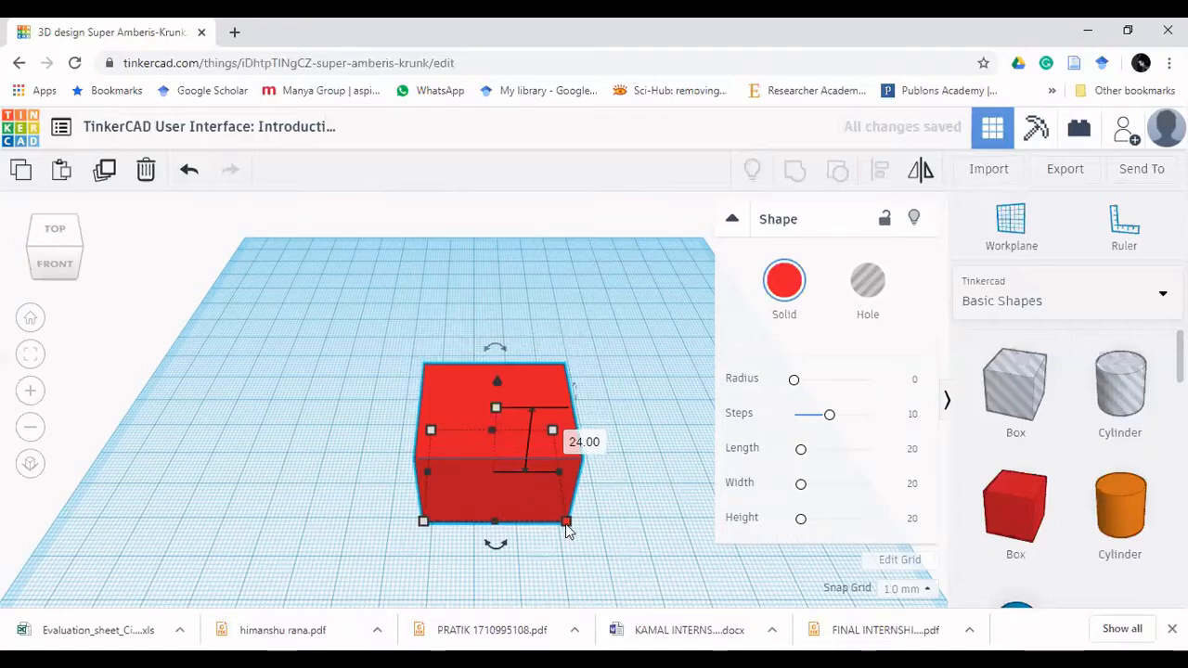
Step: Set the red box's base dimensions to 40 mm in depth and 30 mm across the front
click(653, 471)
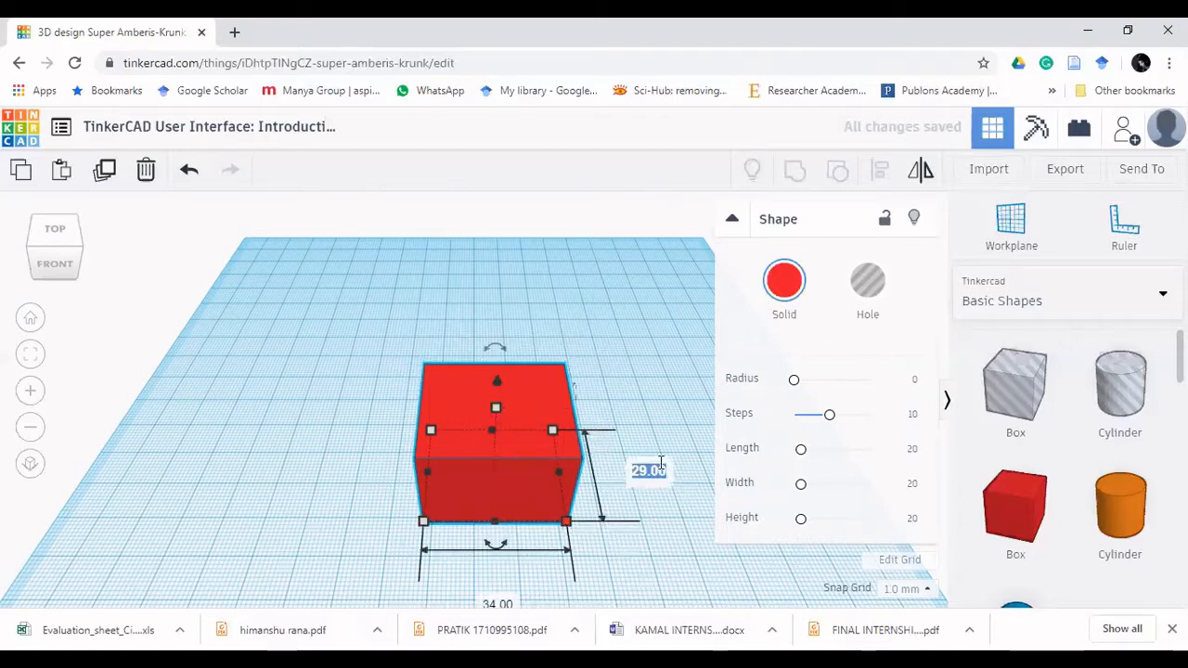
text(40)
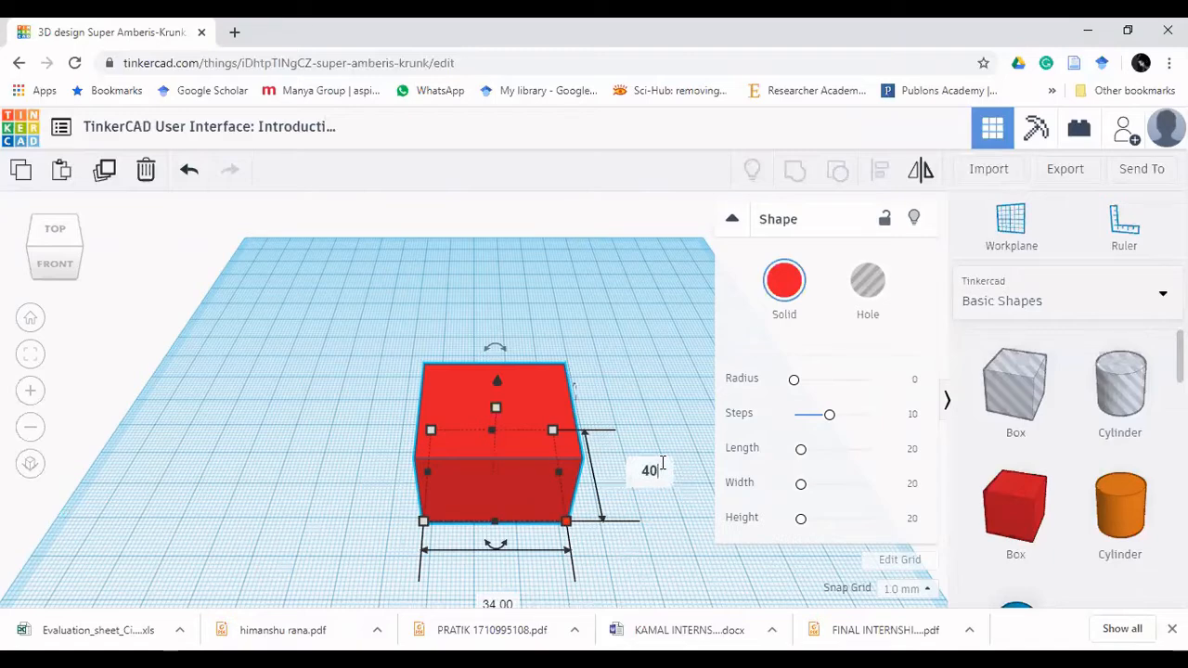
key(Return)
key(Tab)
text(30)
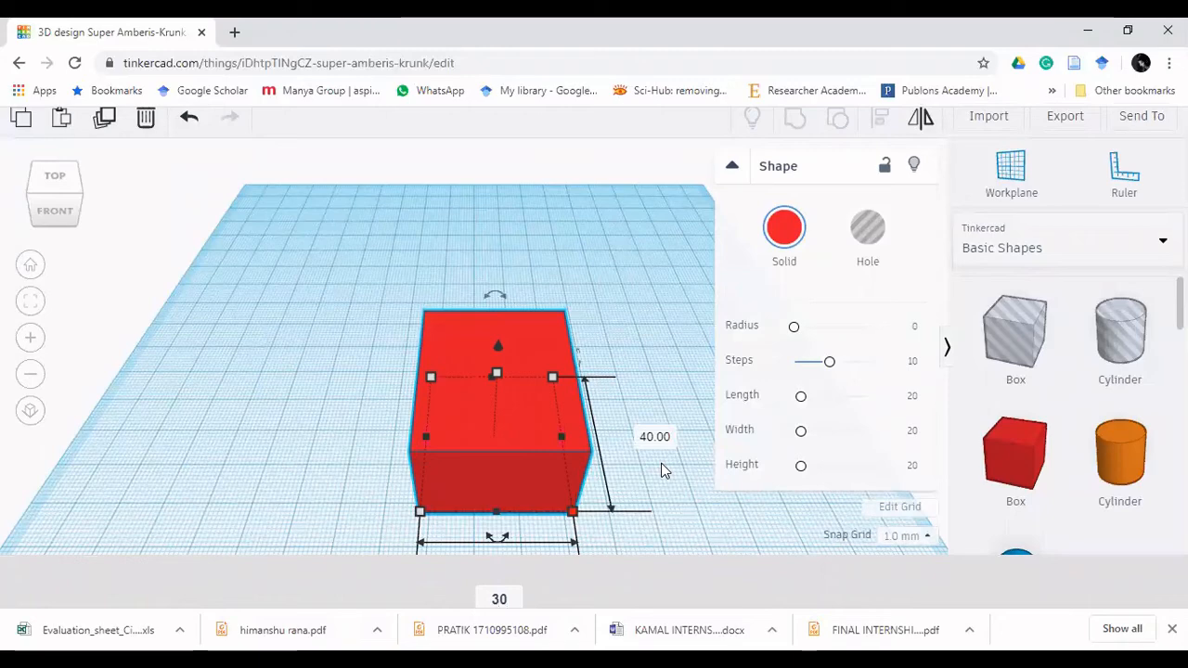
key(Return)
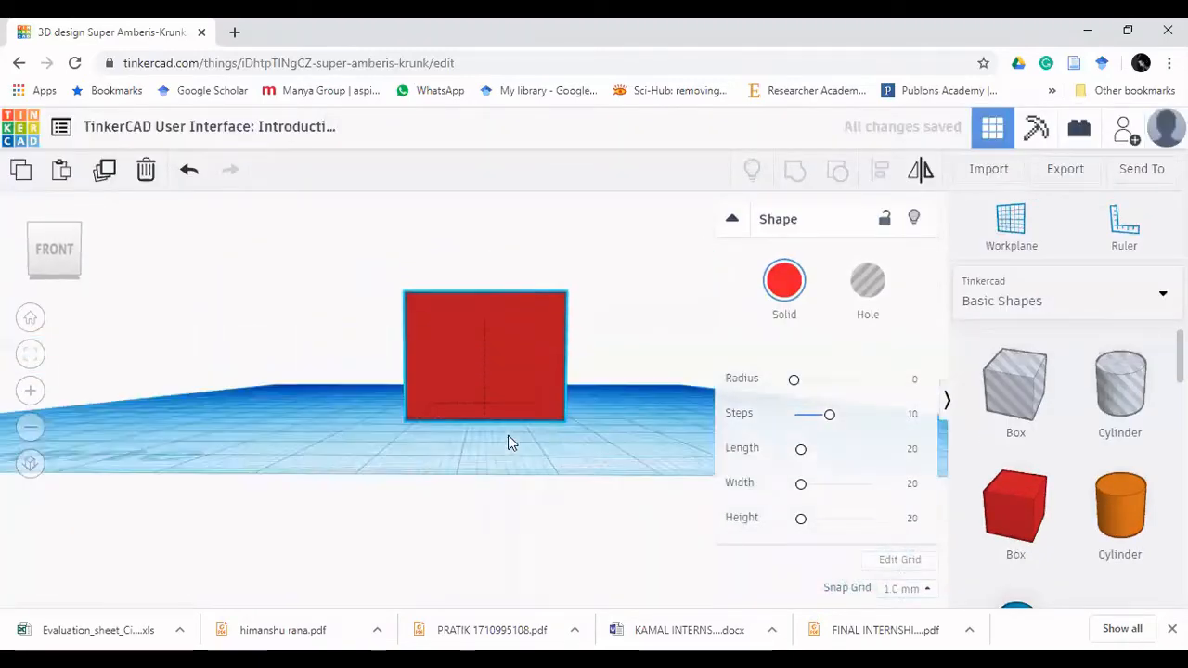
Step: Set the red box's height to 5 mm
right_drag(507, 436, 494, 406)
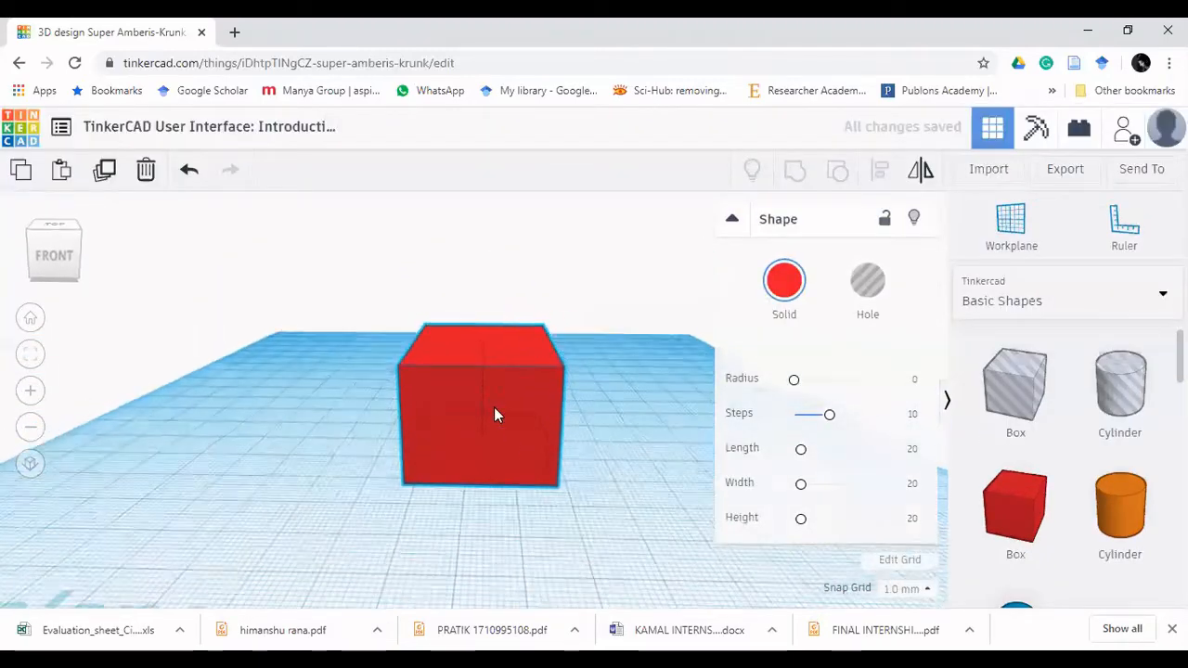
mouse_move(479, 343)
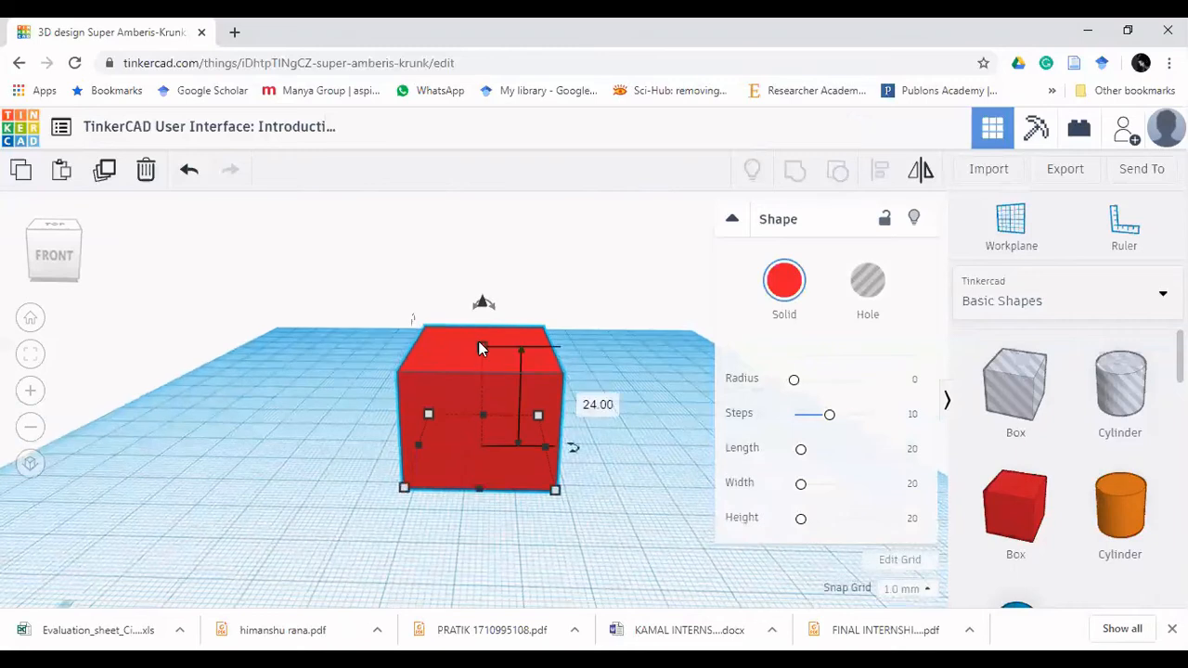
click(594, 400)
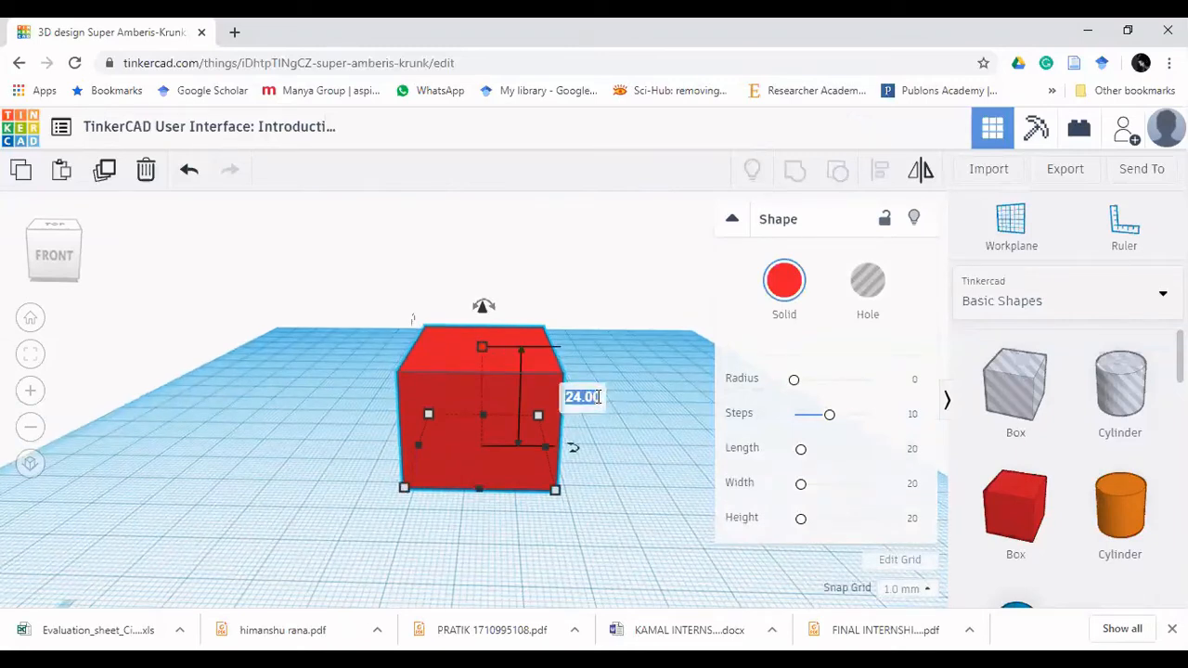
text(5)
key(Return)
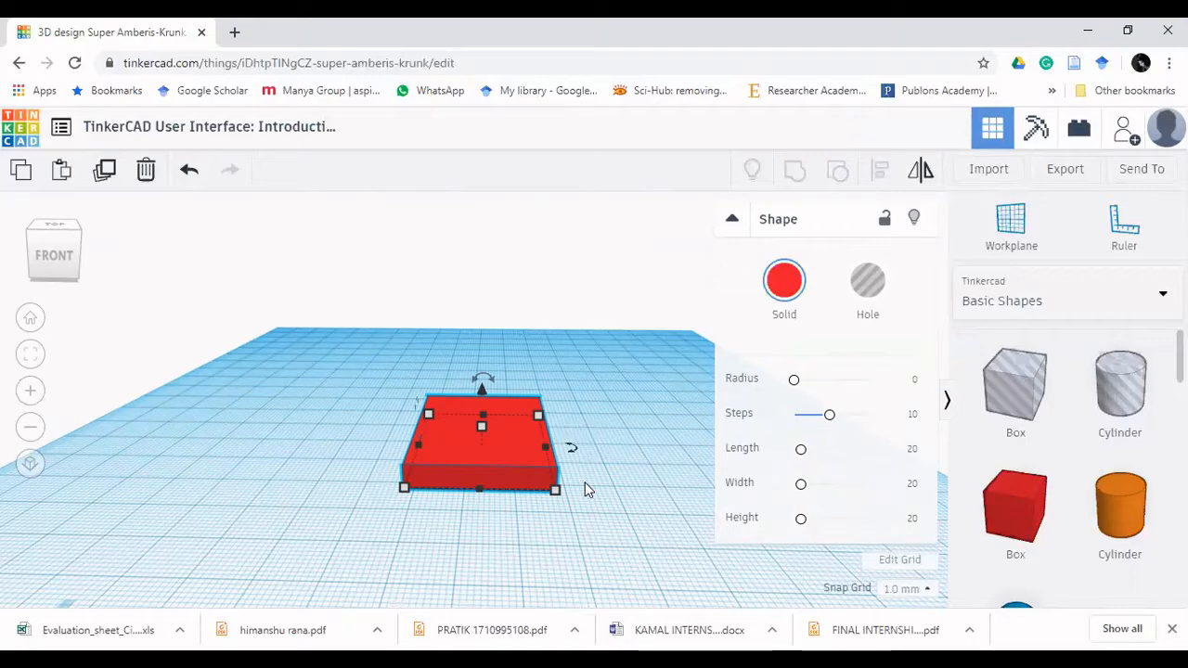
Step: Lift the red box off the workplane and set its elevation to 10 mm
right_drag(585, 481, 507, 453)
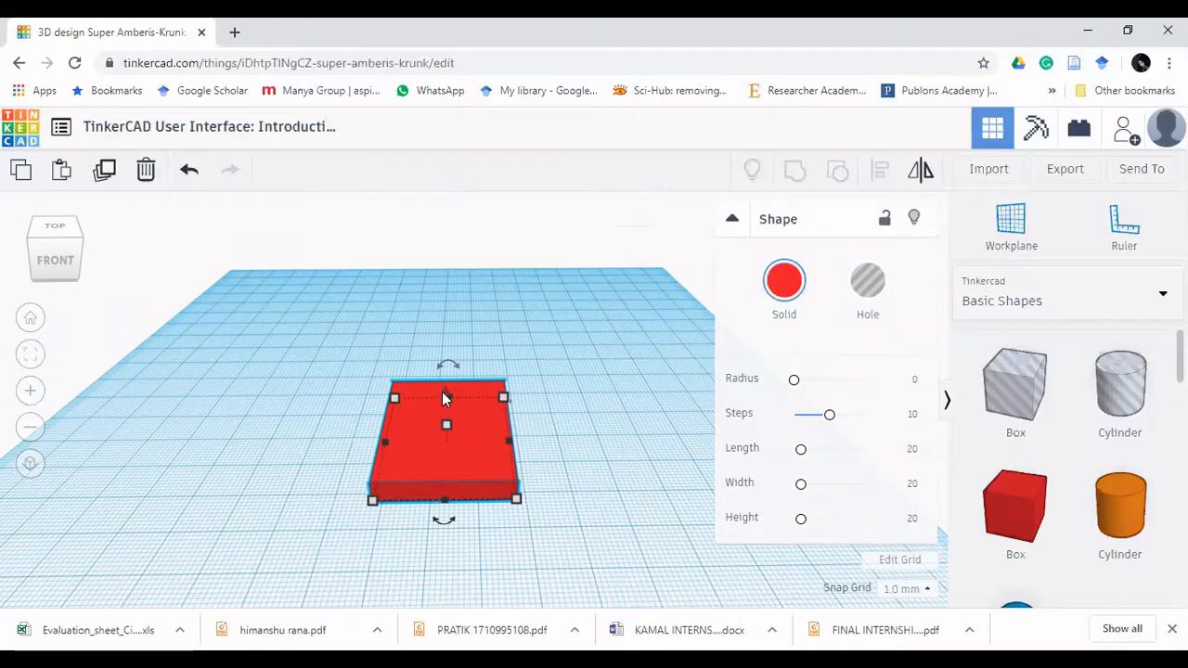
right_drag(456, 417, 461, 425)
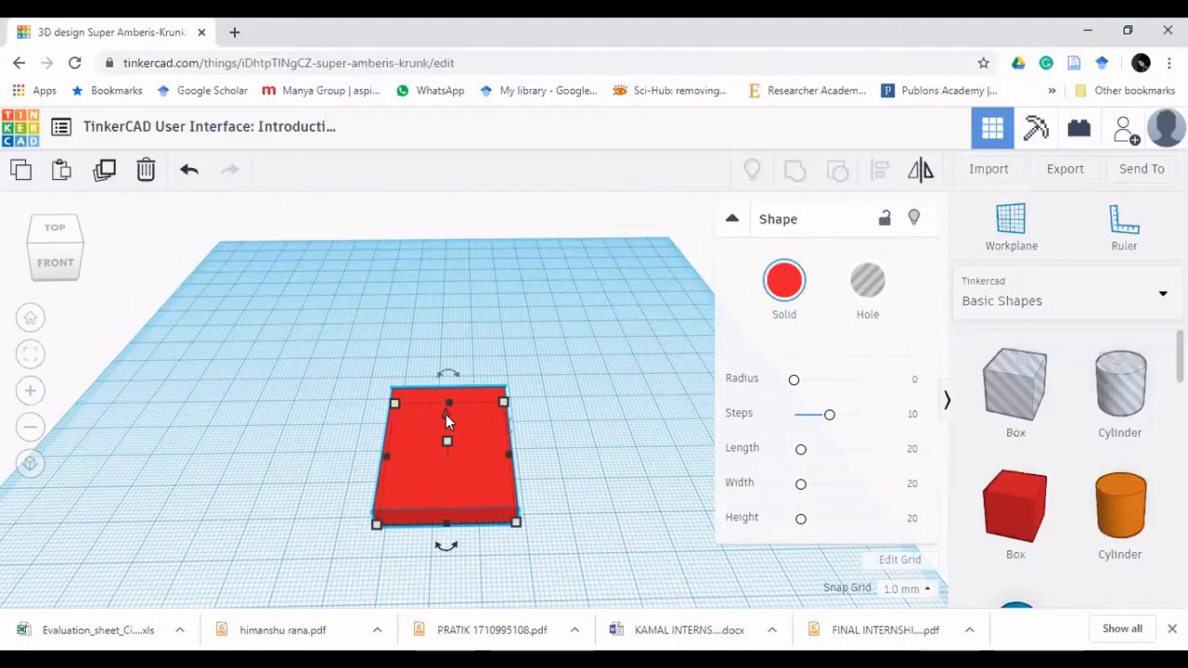
drag(445, 414, 442, 290)
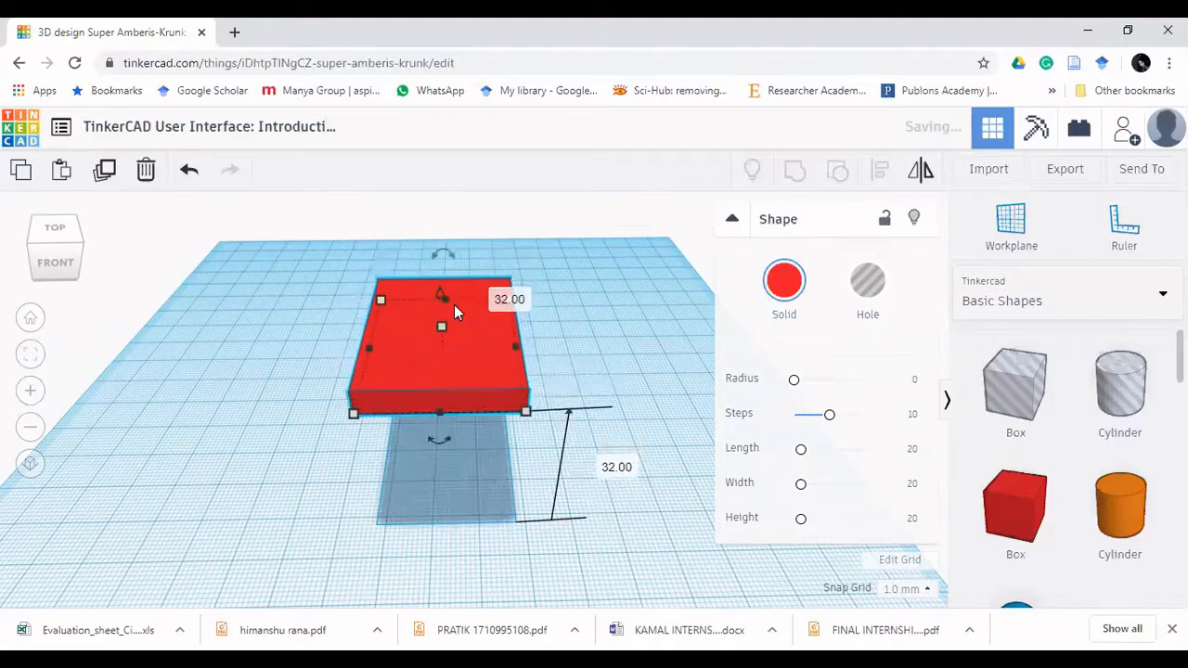
click(504, 300)
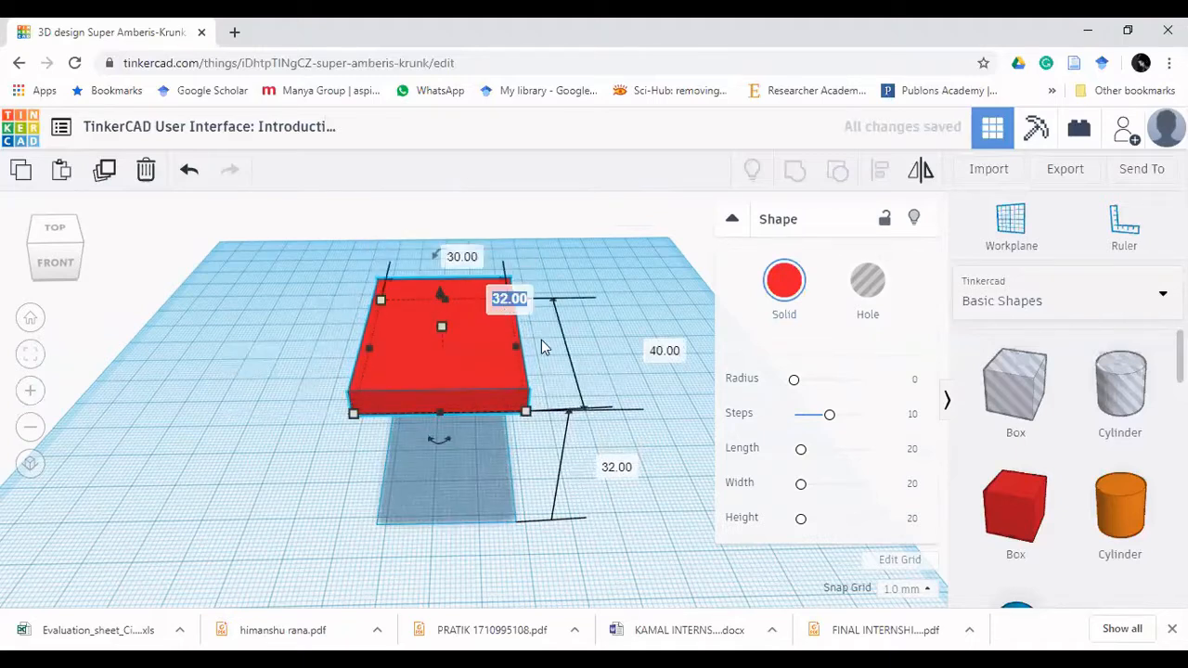
text(10)
key(Return)
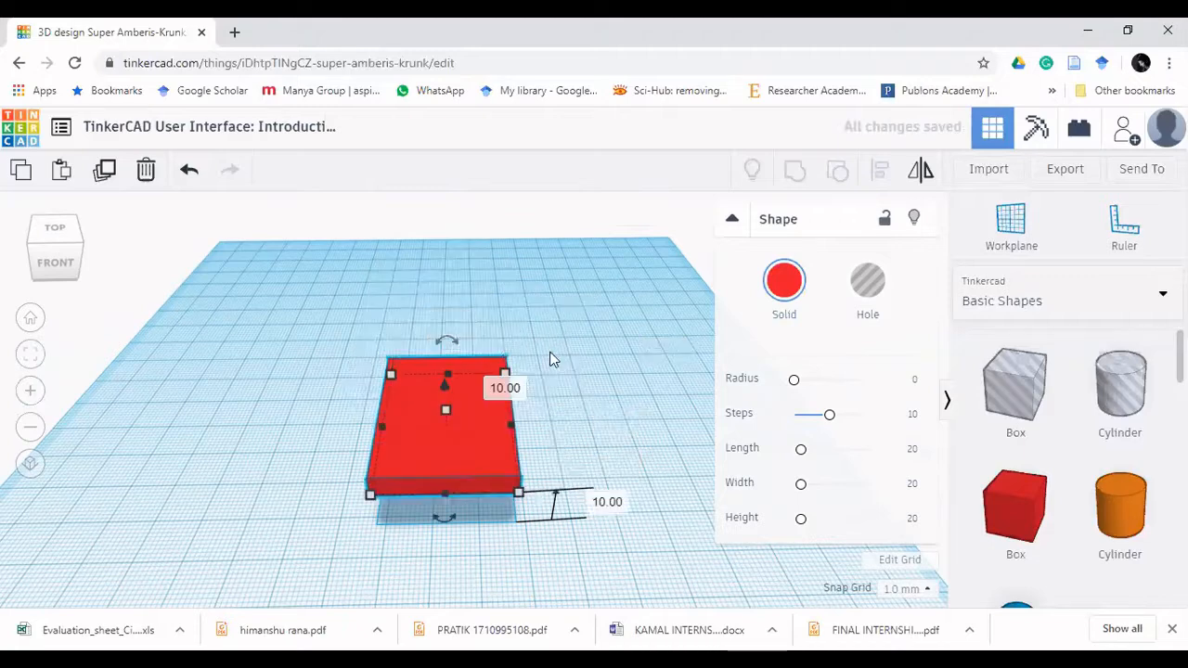
Step: Undo the lifting of the red box above the workplane and deselect the box
right_drag(594, 422, 494, 422)
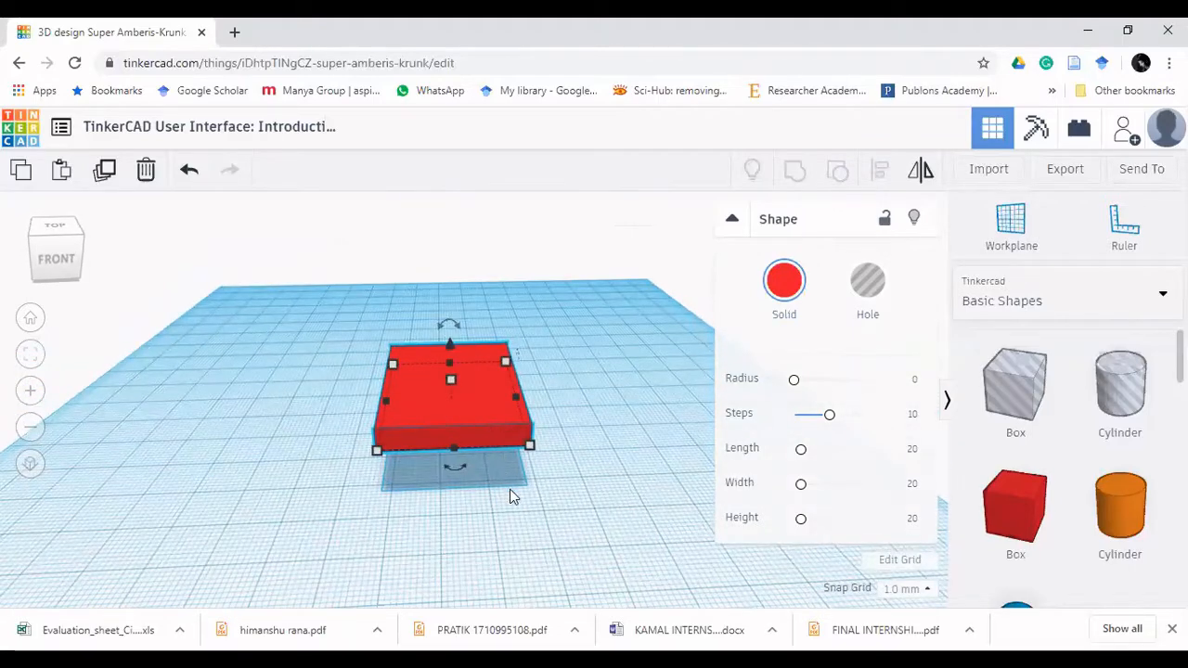
key(ctrl+z)
key(ctrl+z)
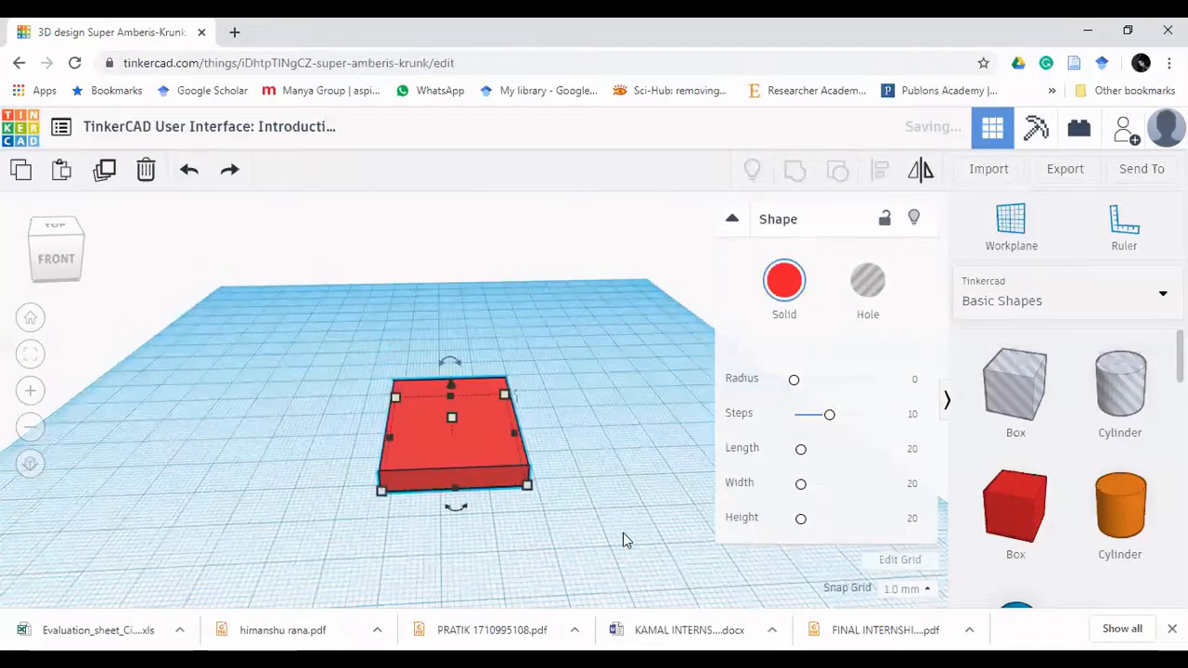
click(570, 528)
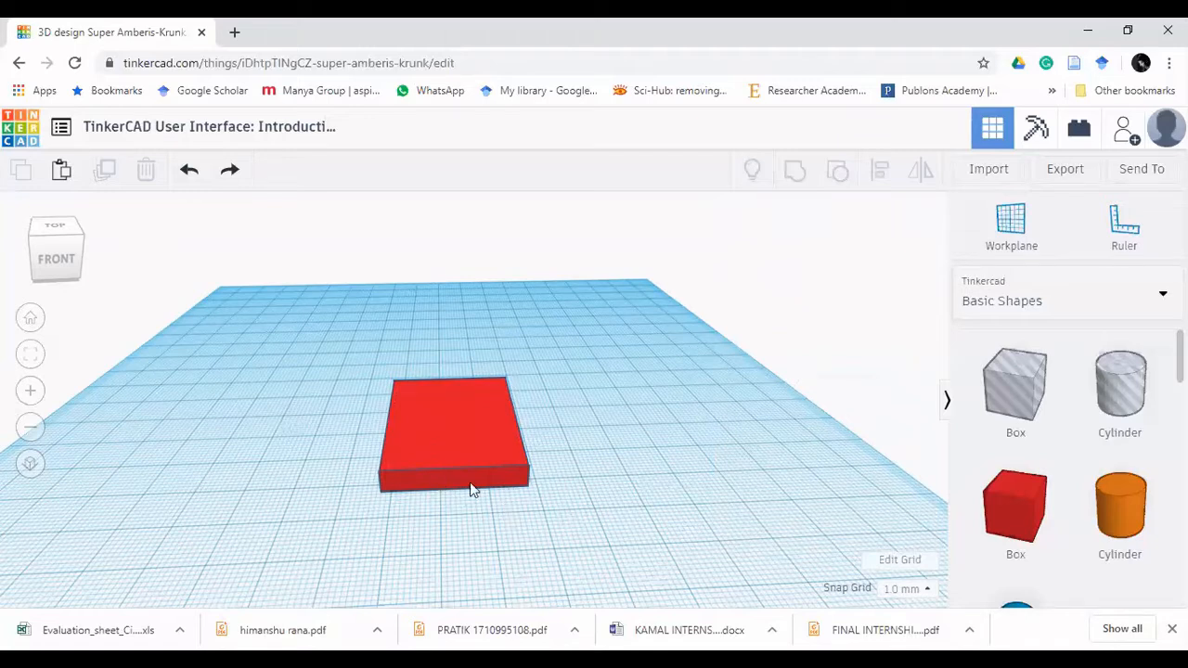
Step: Place a solid orange cylinder on the workplane to the right of the red box
drag(1113, 489, 664, 490)
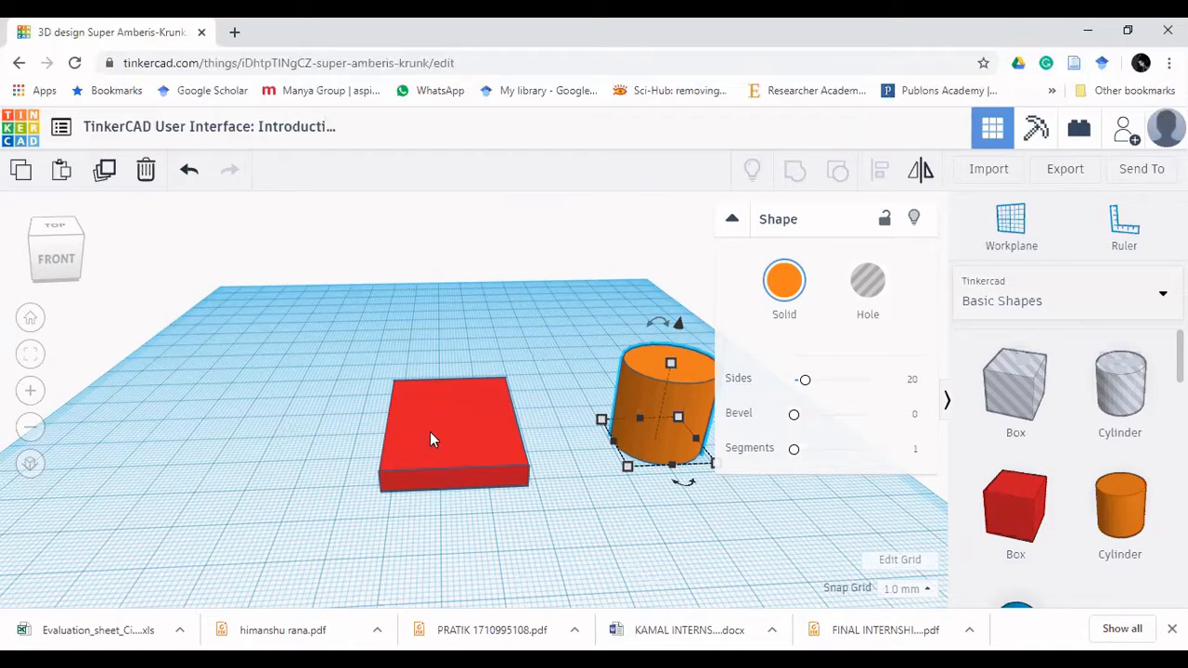
Step: Place an orange cylinder on a workplane set on the red box's top face, and return the workplane to the base grid
click(1016, 232)
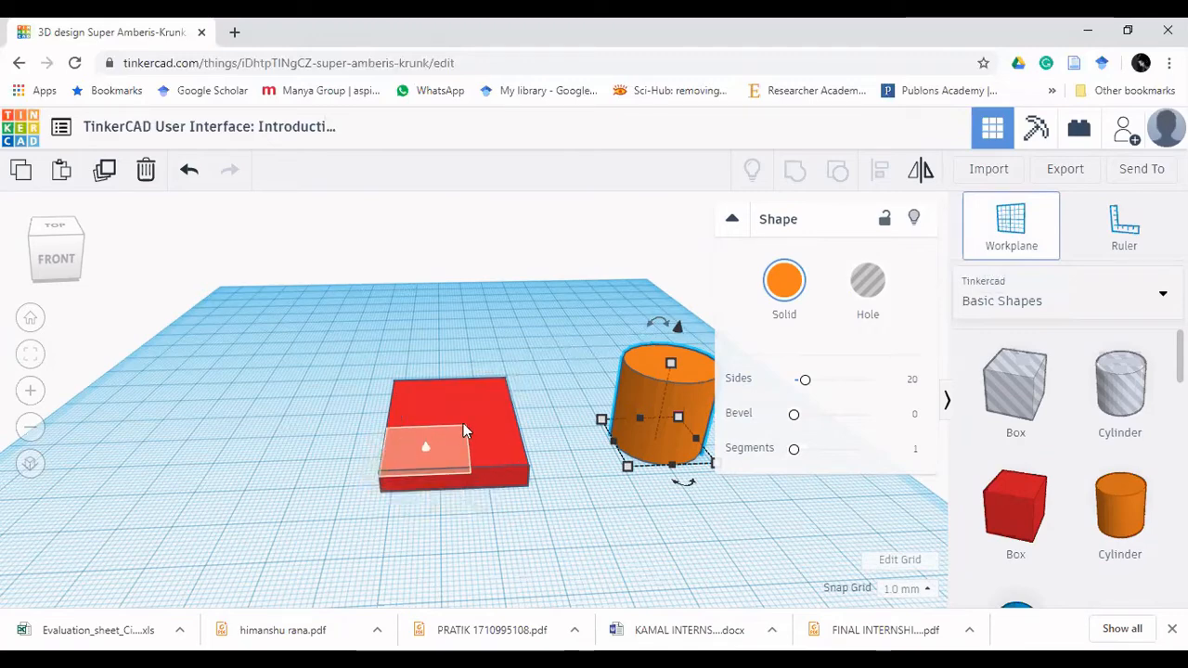
click(455, 422)
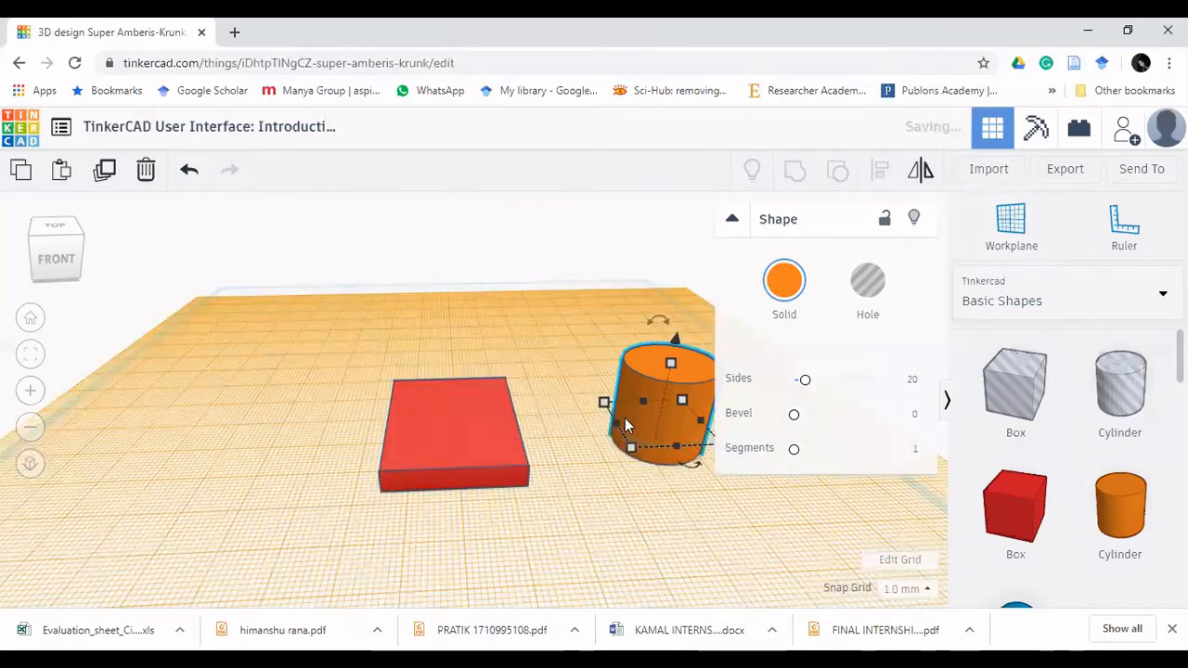
click(1104, 511)
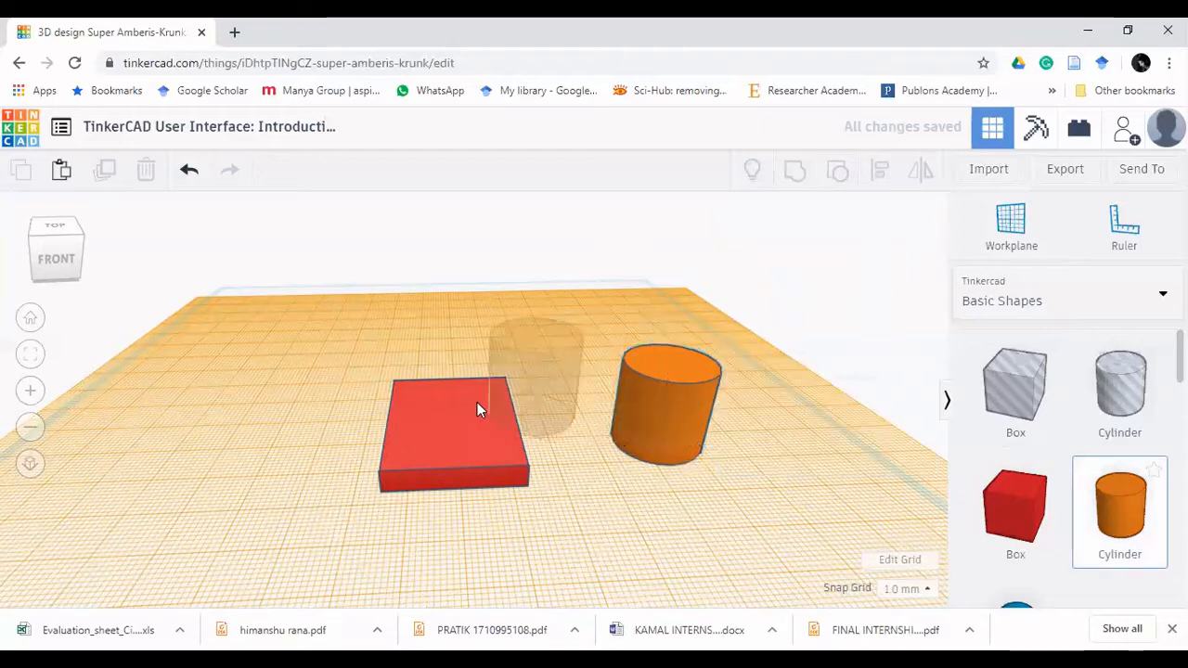
click(444, 427)
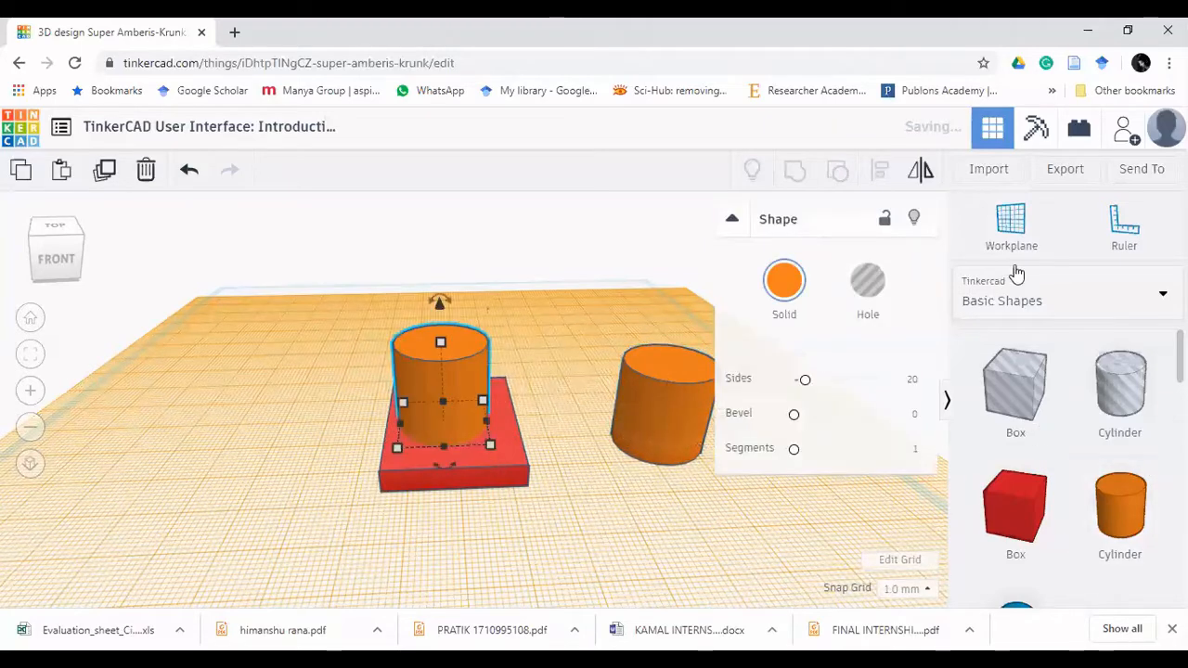
click(1009, 227)
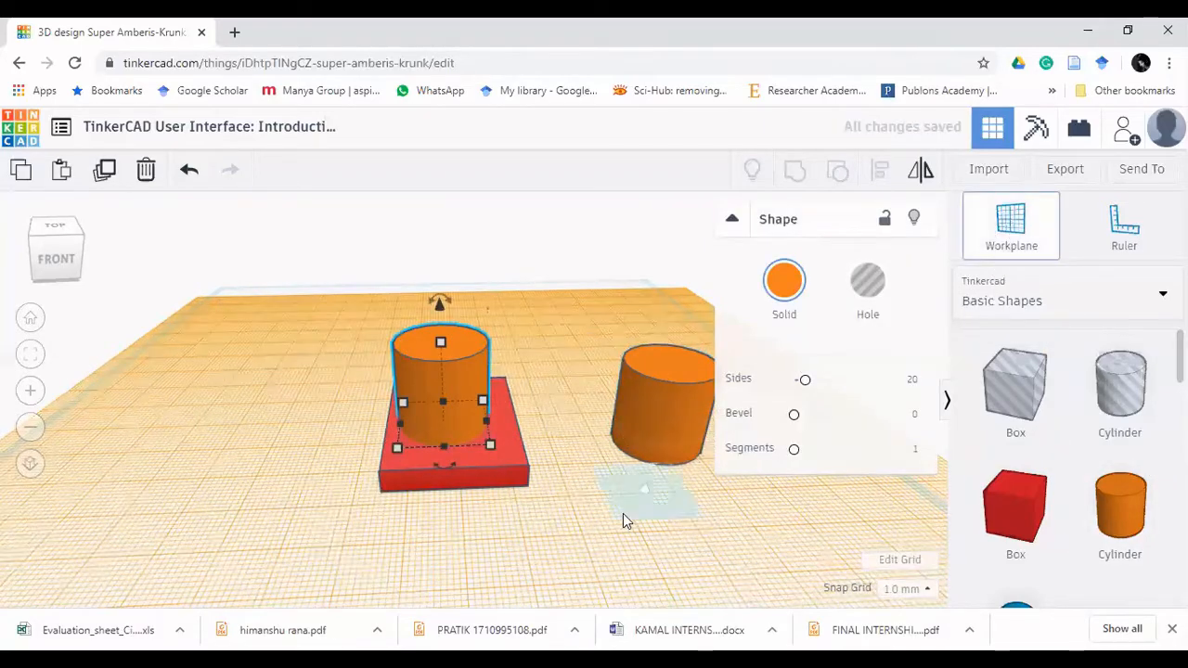
click(587, 543)
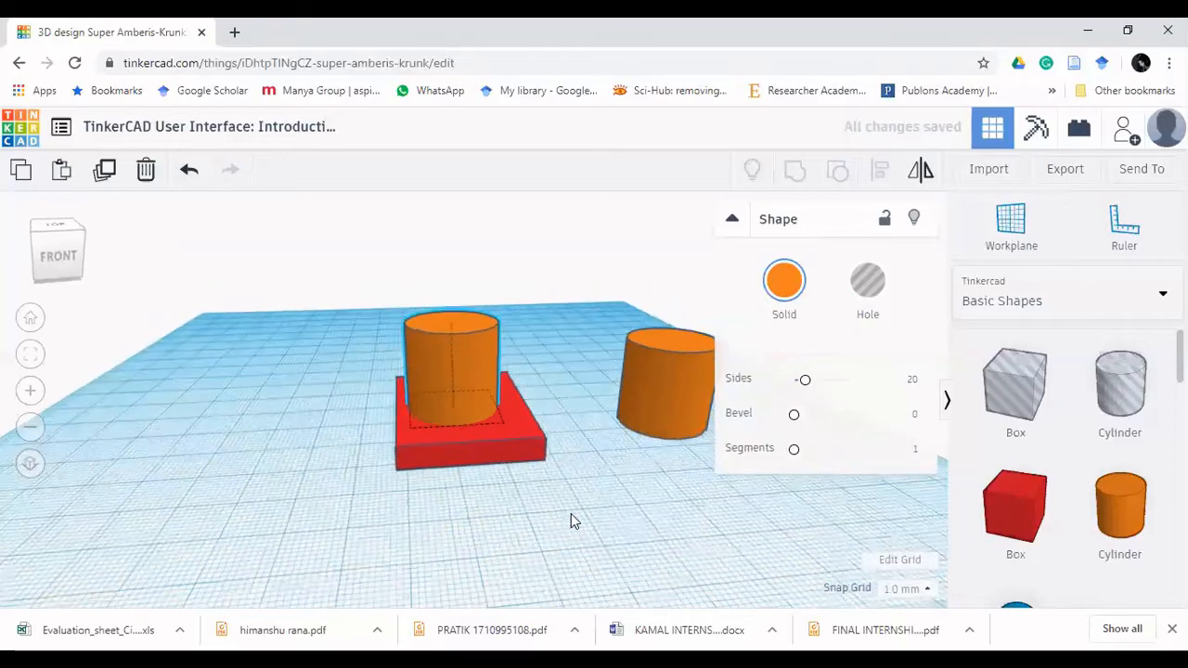
Step: Place a red box on a workplane set against the side of the stacked cylinder, and return the workplane to the base grid
right_drag(629, 487, 557, 520)
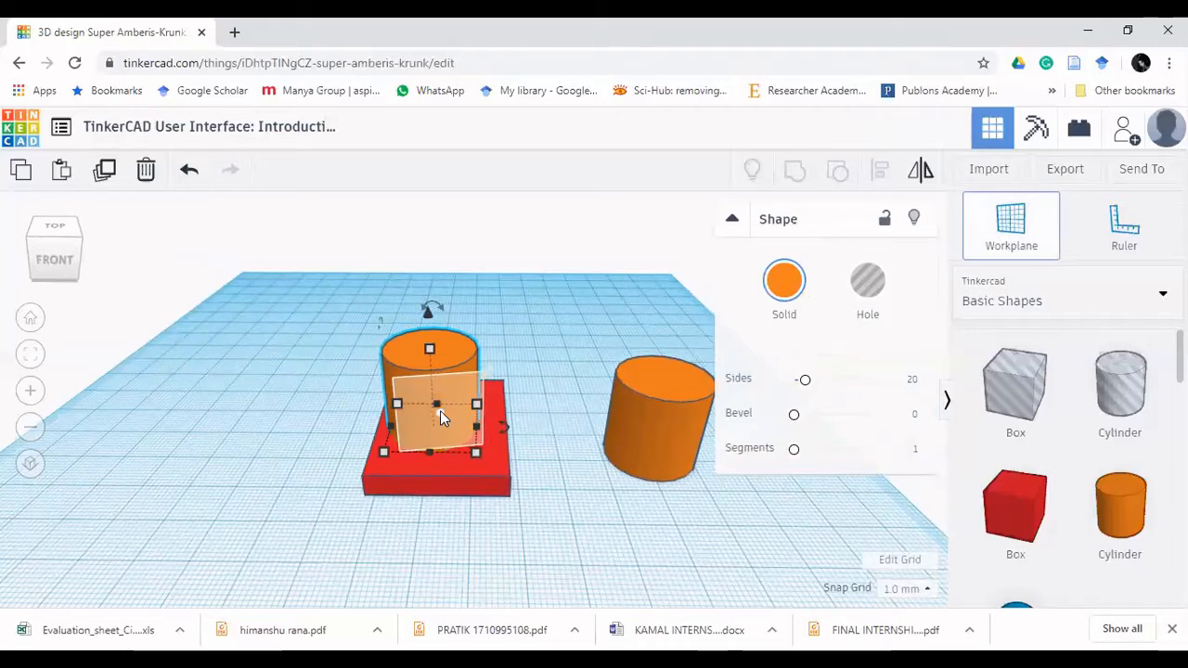
click(440, 411)
drag(1002, 506, 449, 416)
right_drag(633, 534, 765, 464)
click(973, 249)
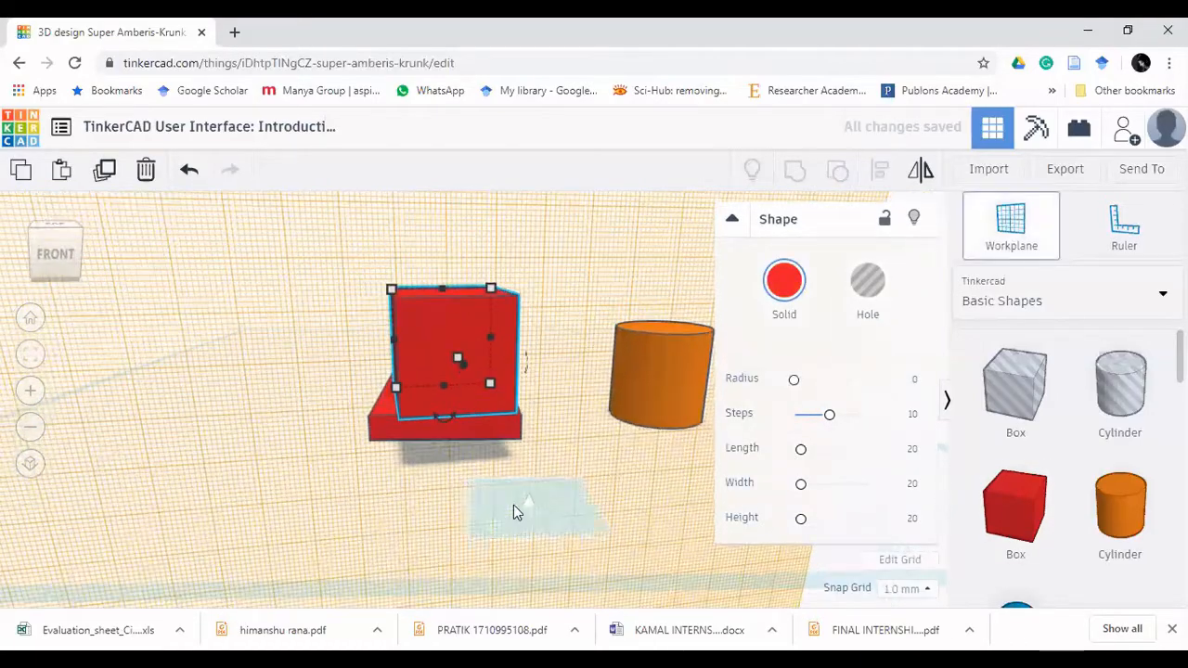
click(513, 507)
right_drag(504, 544, 512, 587)
Step: Undo the workplane changes and the placement of the extra box and cylinder on the flat red box
key(ctrl+z)
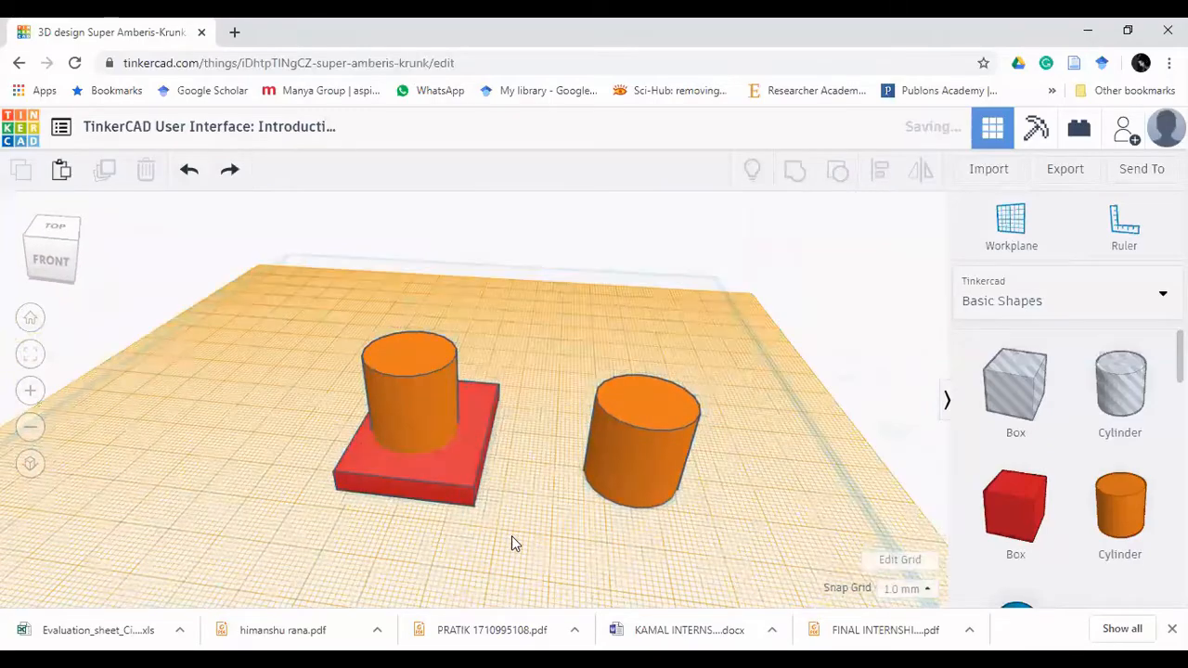
key(ctrl+z)
key(ctrl+z)
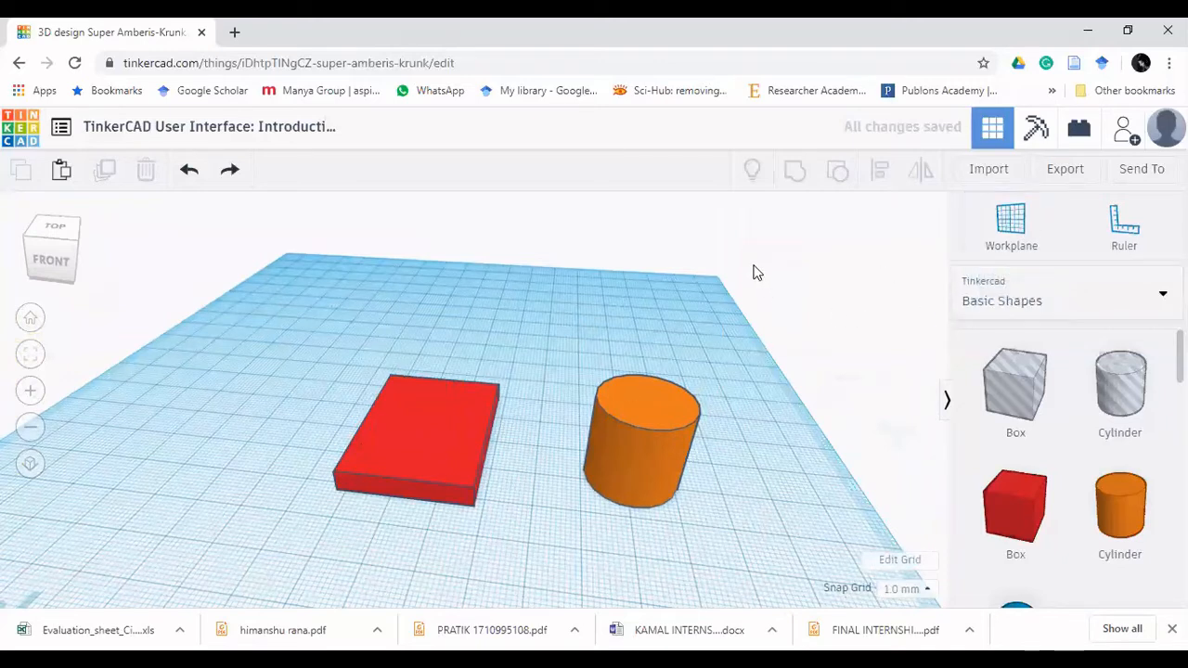
Step: Duplicate the flat red box and move the copy to the left of the original
click(449, 450)
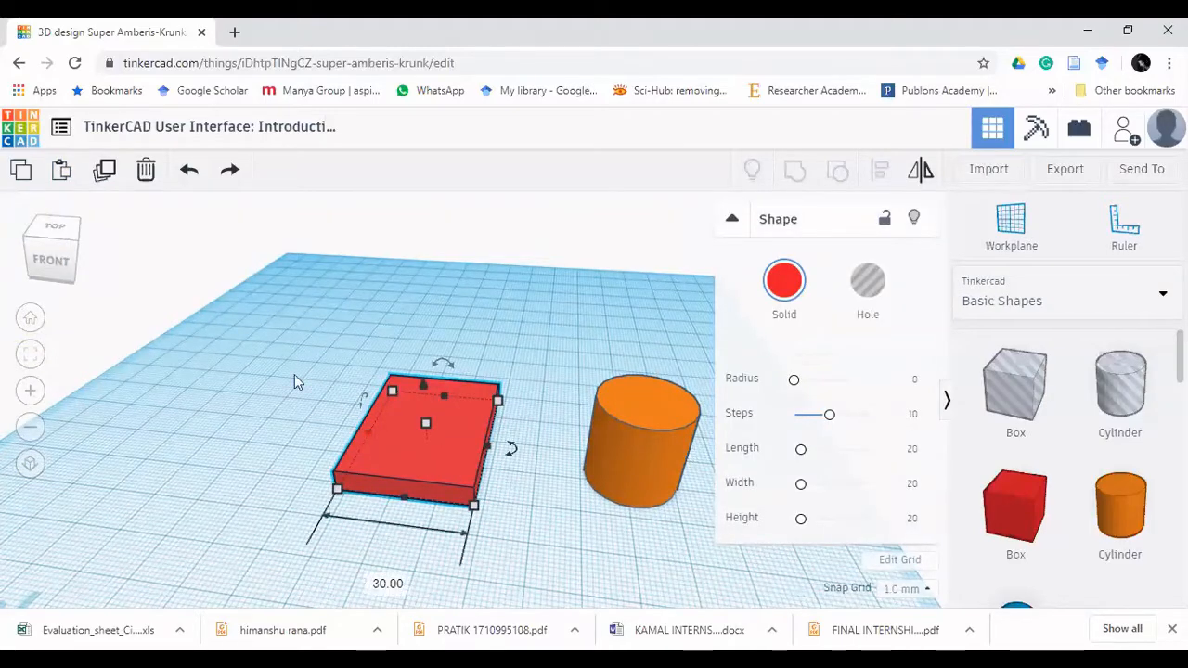
click(61, 169)
drag(417, 467, 244, 525)
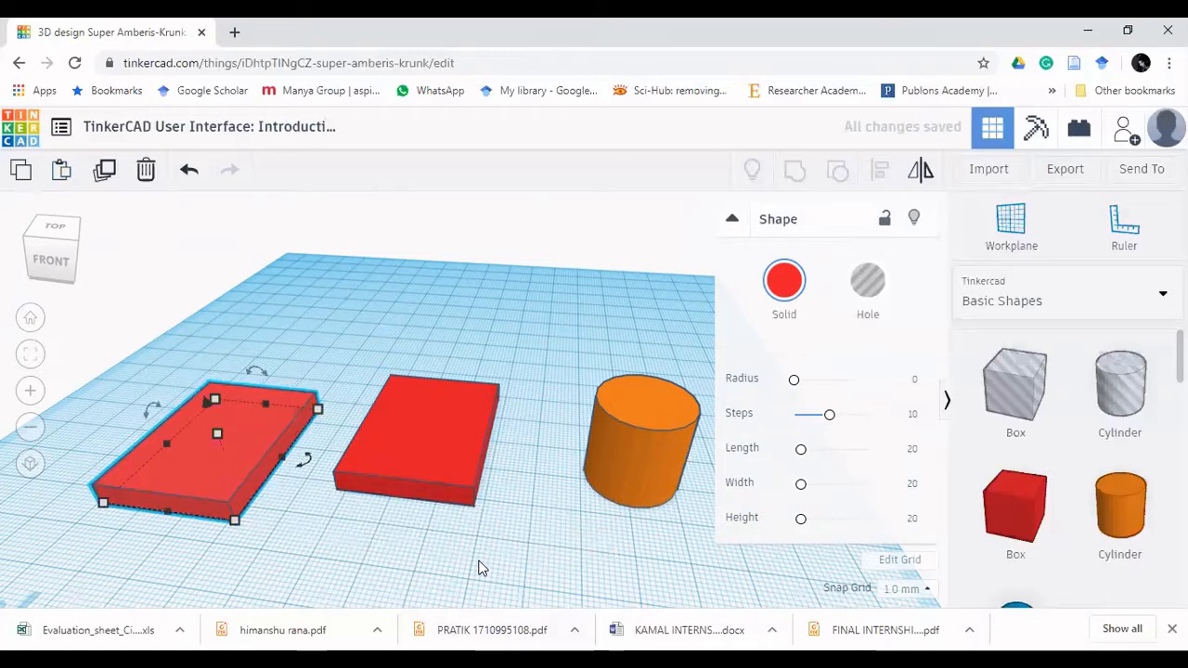
Step: Align the two flat red boxes on their centres in the front-to-back direction
right_drag(480, 568, 475, 505)
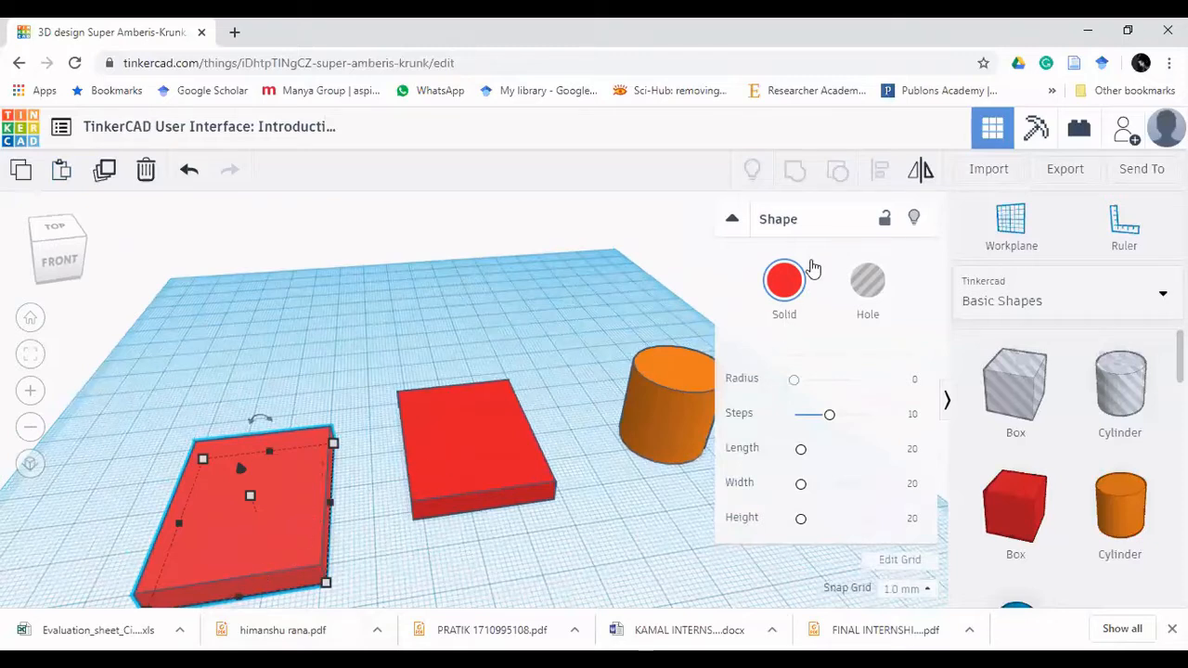
drag(563, 367, 138, 567)
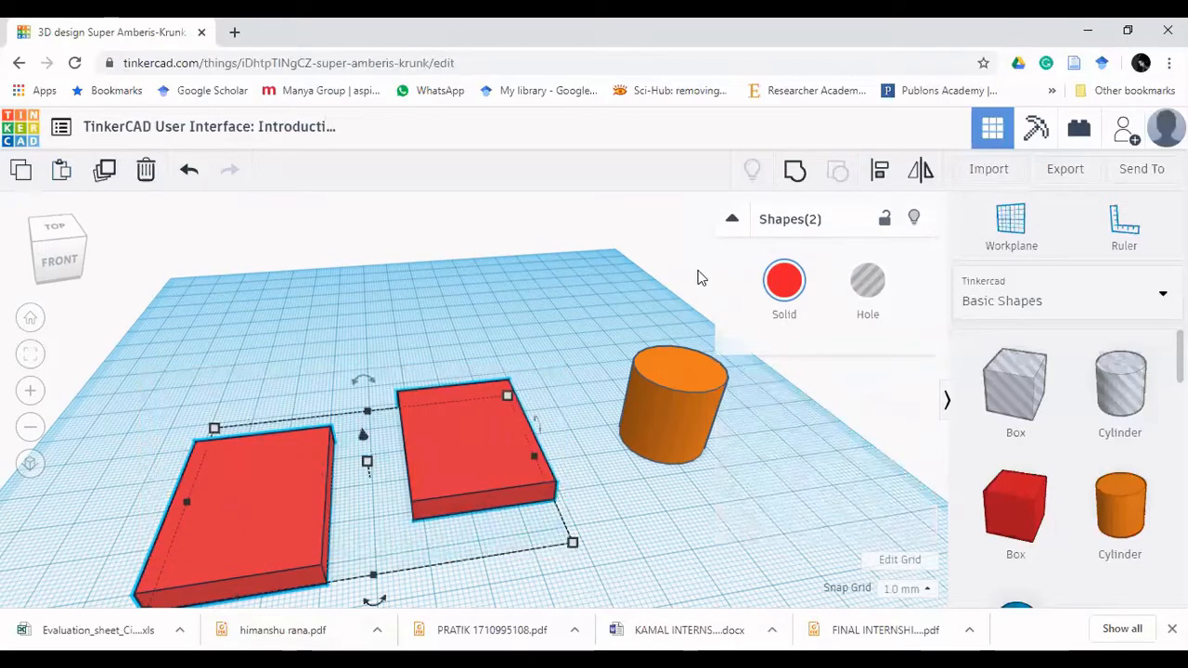
click(880, 173)
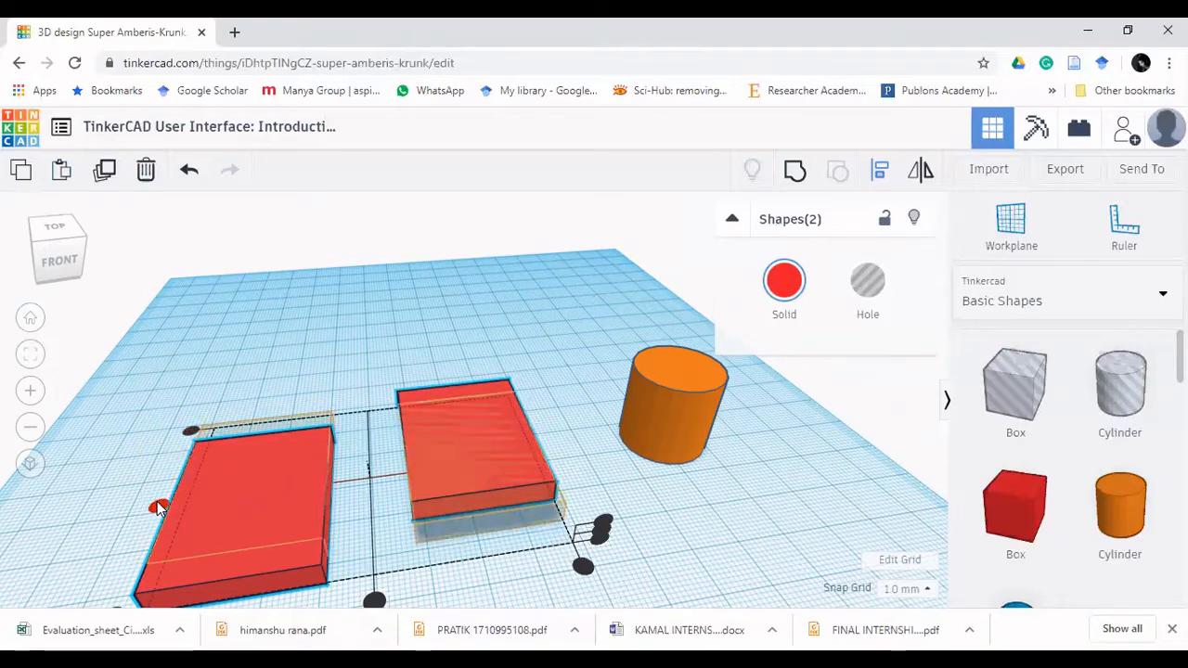
click(159, 506)
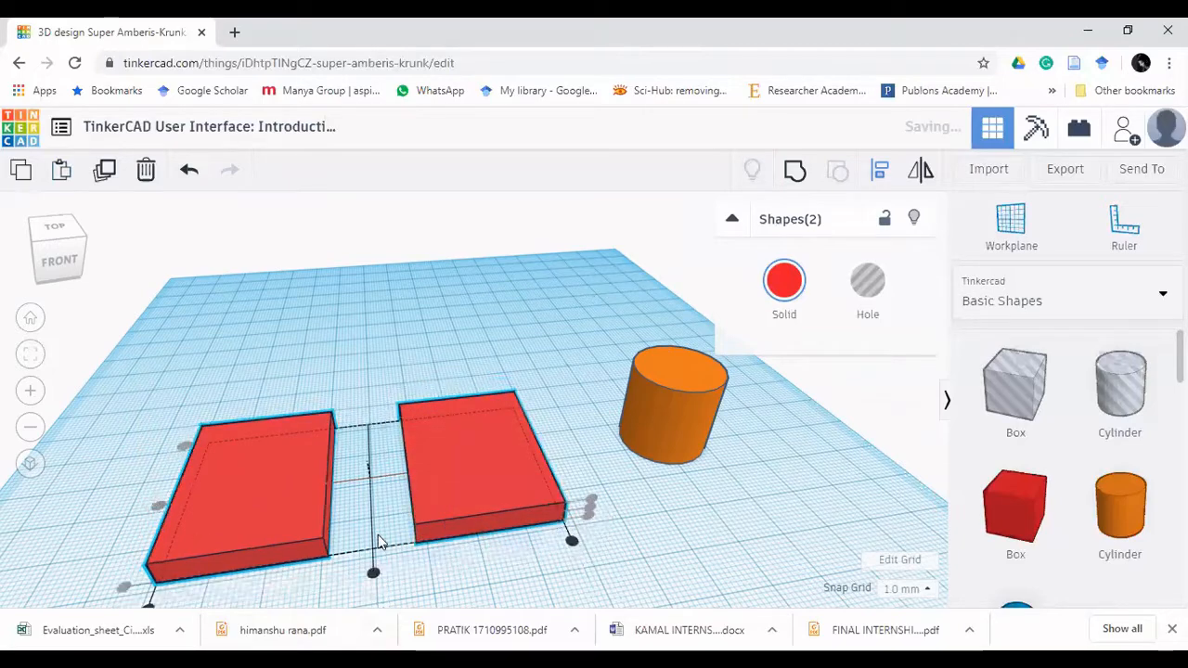
Step: Align the original red box and the orange cylinder on their centres in the front-to-back direction, and deselect them
right_drag(445, 569, 378, 577)
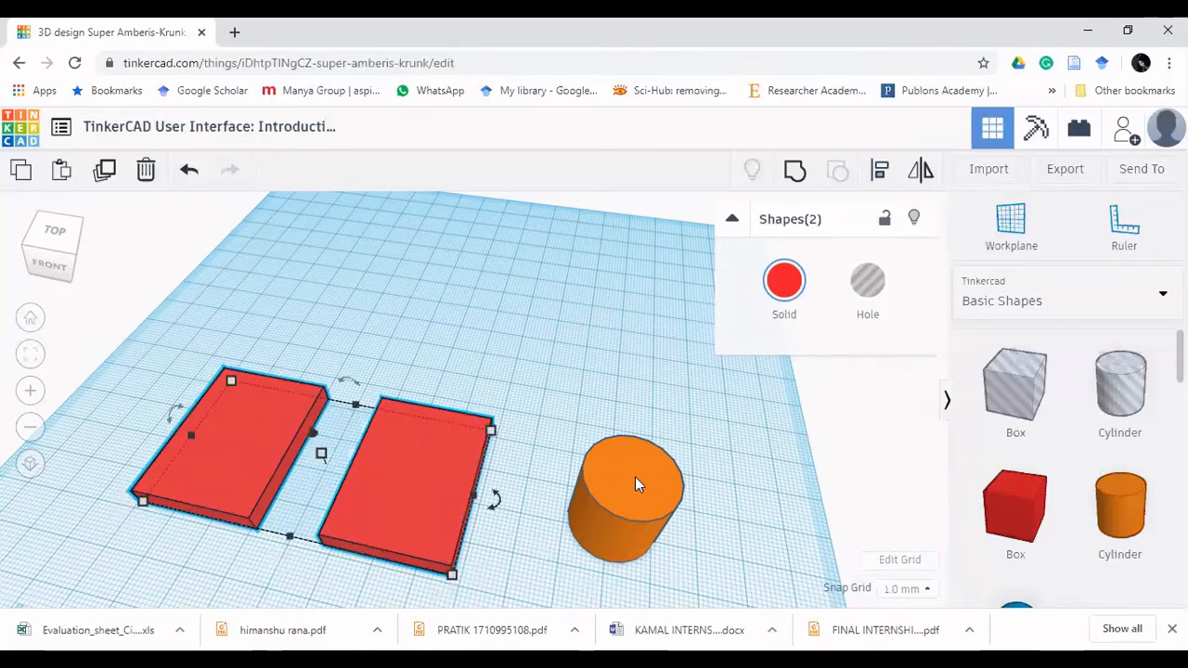
drag(748, 429, 459, 562)
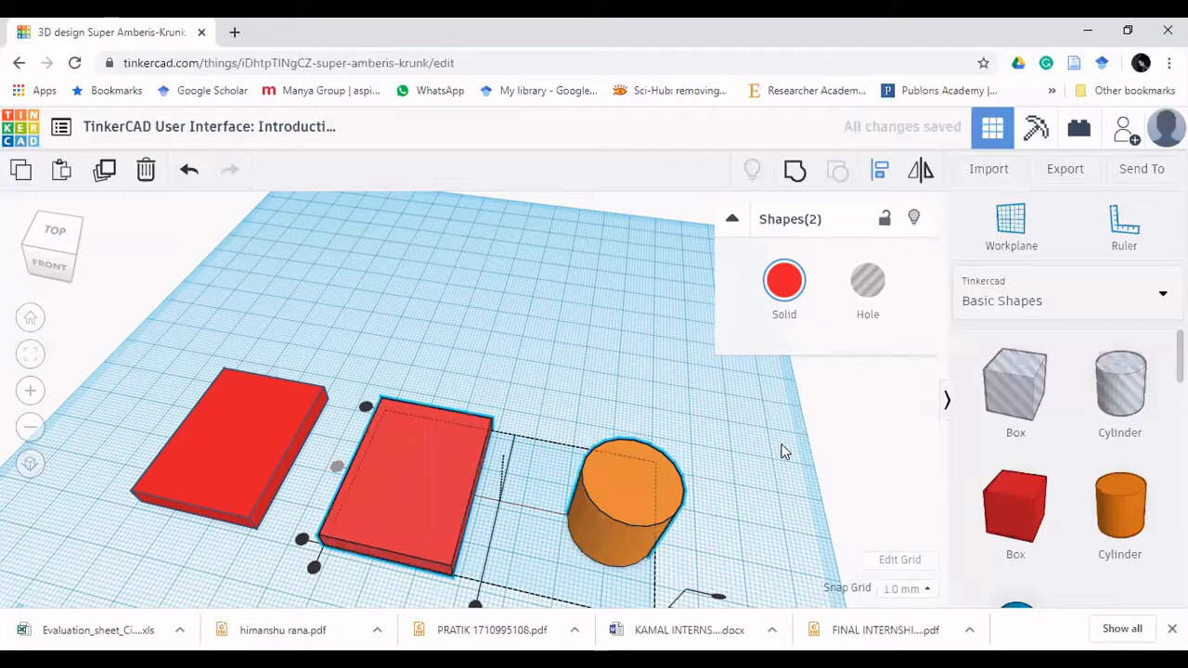
click(508, 520)
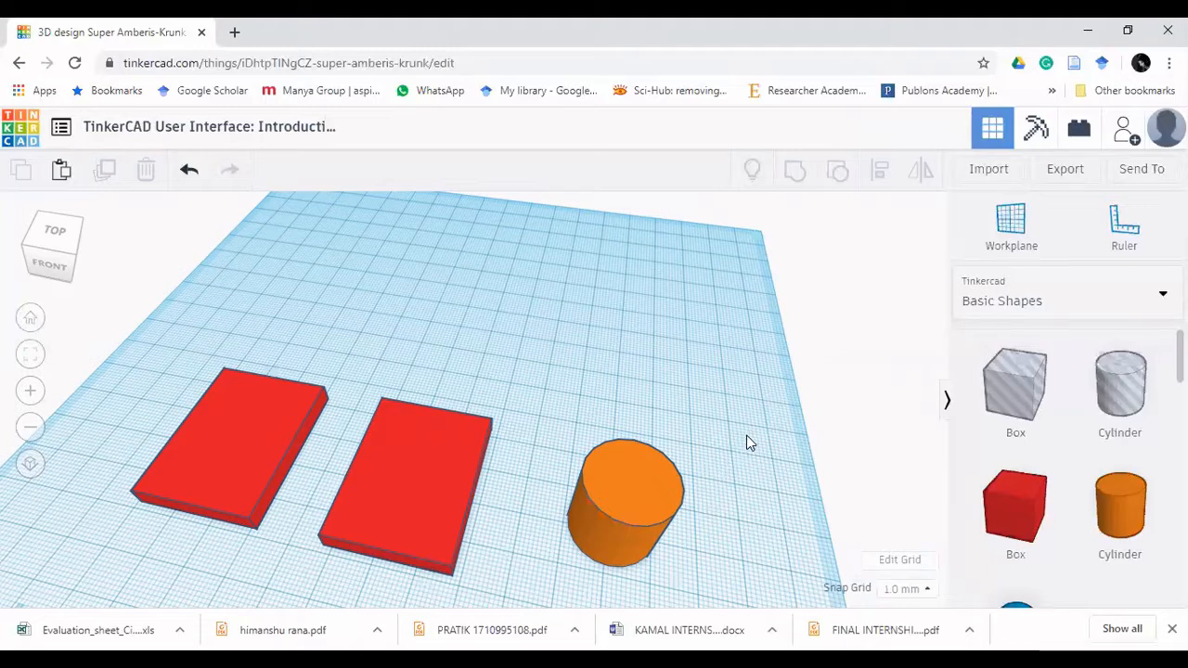
Step: Change the orange cylinder from a solid to a hole
right_drag(746, 436, 785, 448)
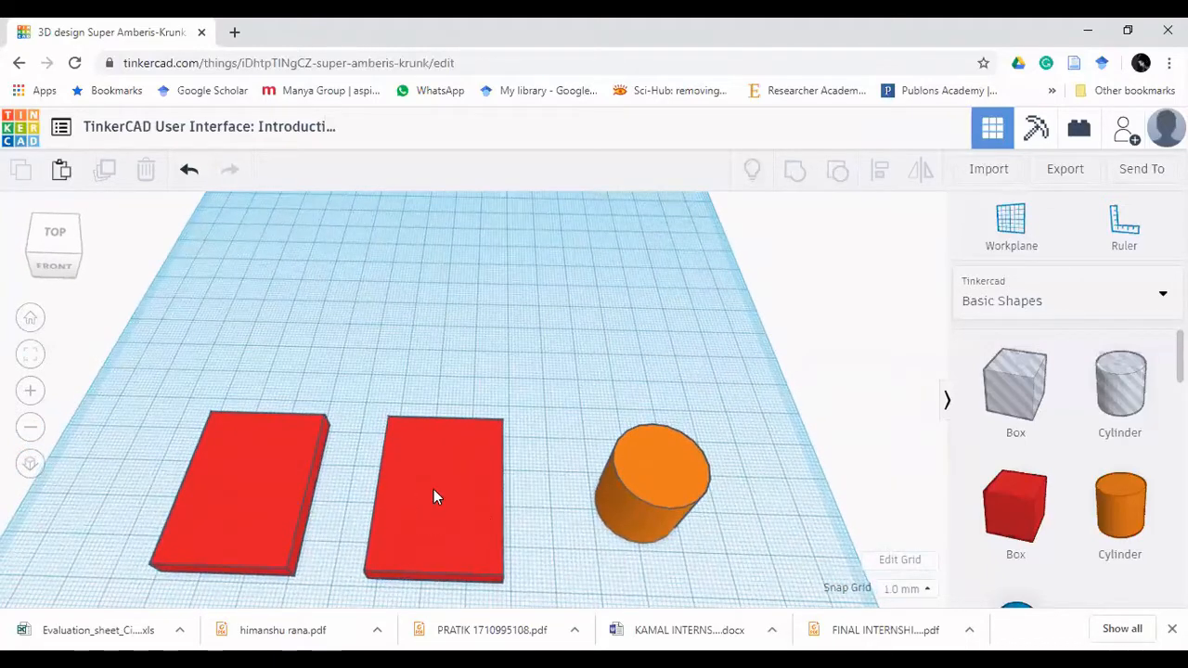
click(654, 475)
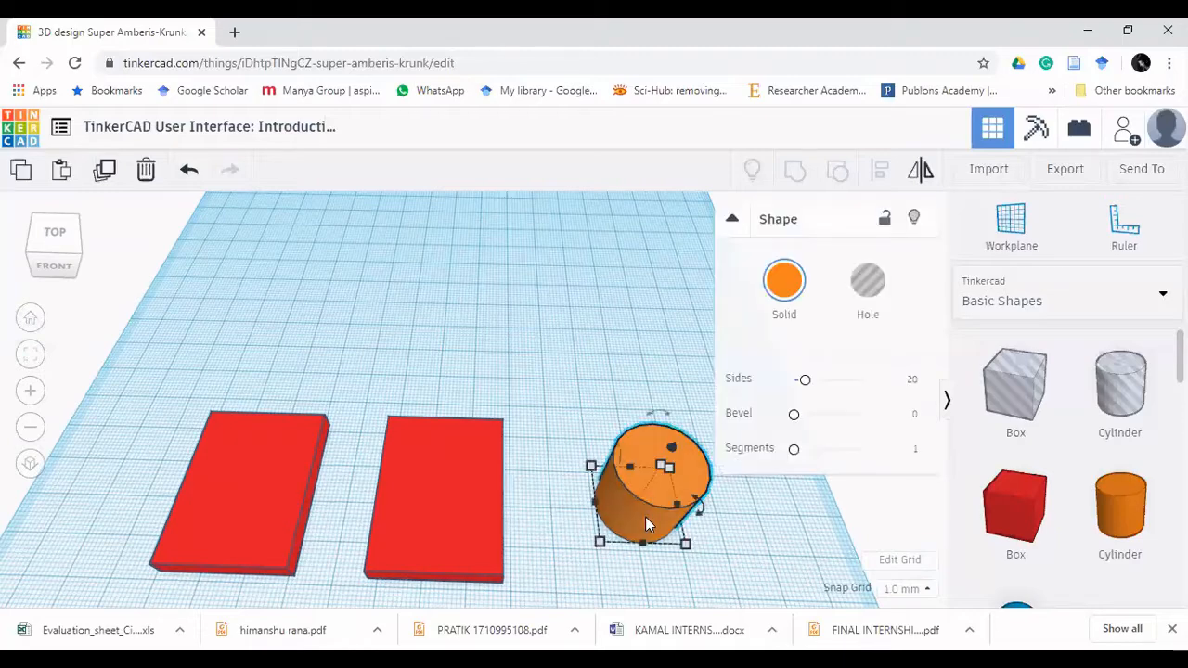
click(866, 289)
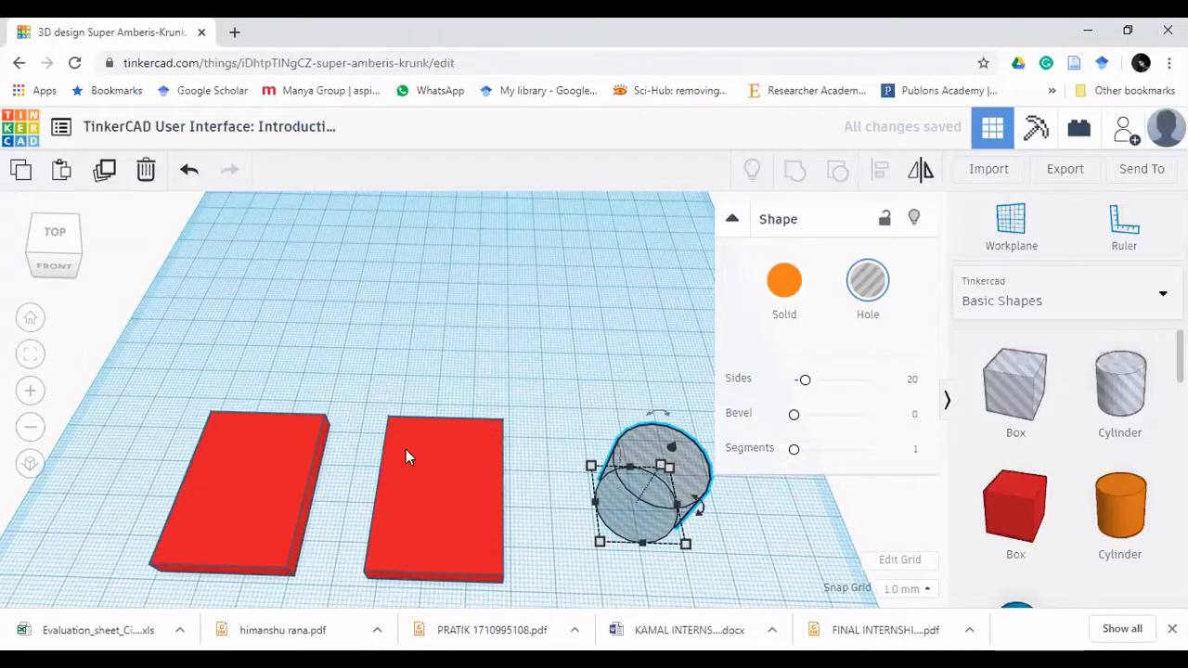
Step: Centre the hole cylinder and the neighbouring red box on each other and group them to cut a round hole through the box
drag(376, 374, 705, 557)
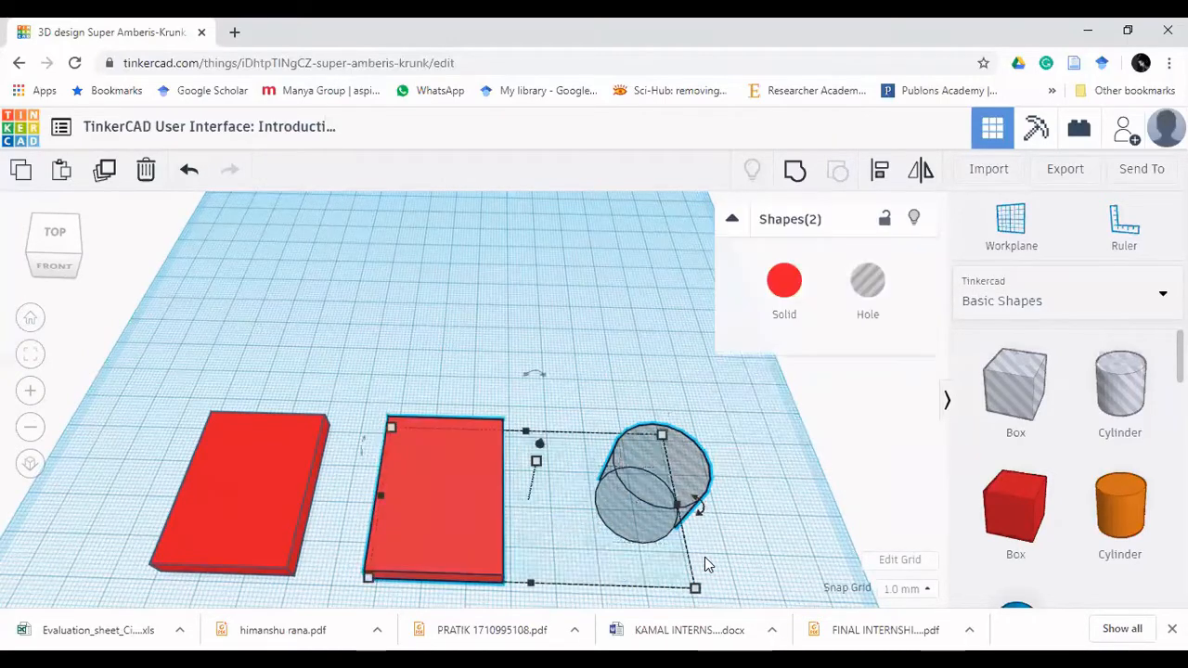
click(791, 171)
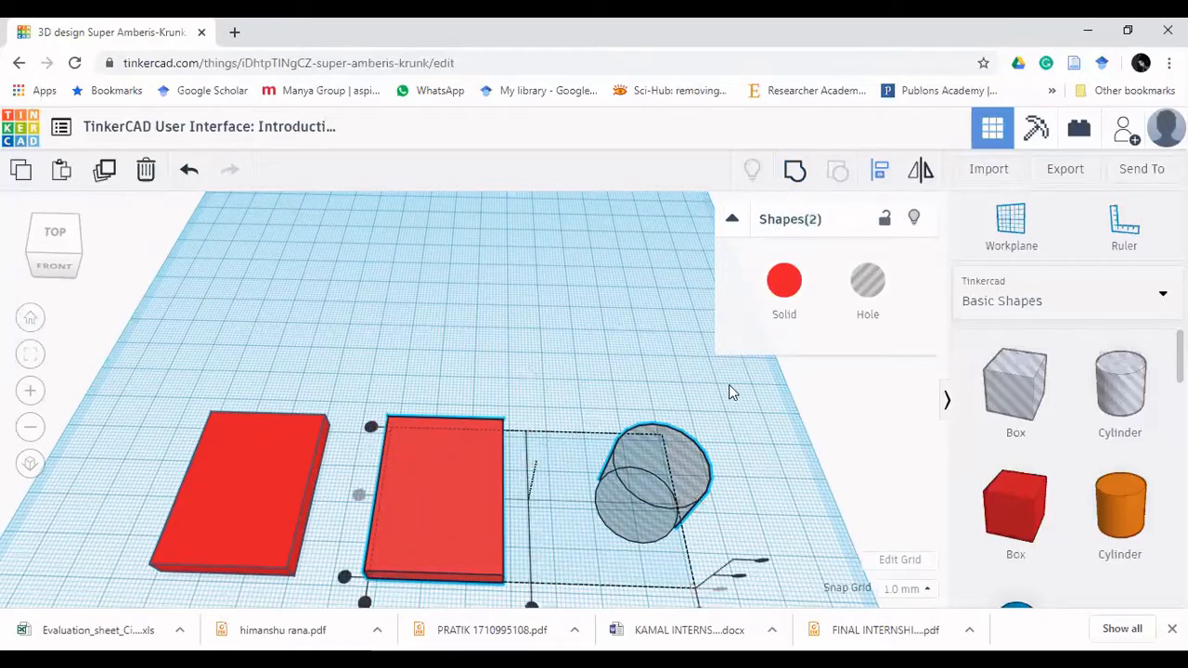
middle_drag(555, 577, 515, 499)
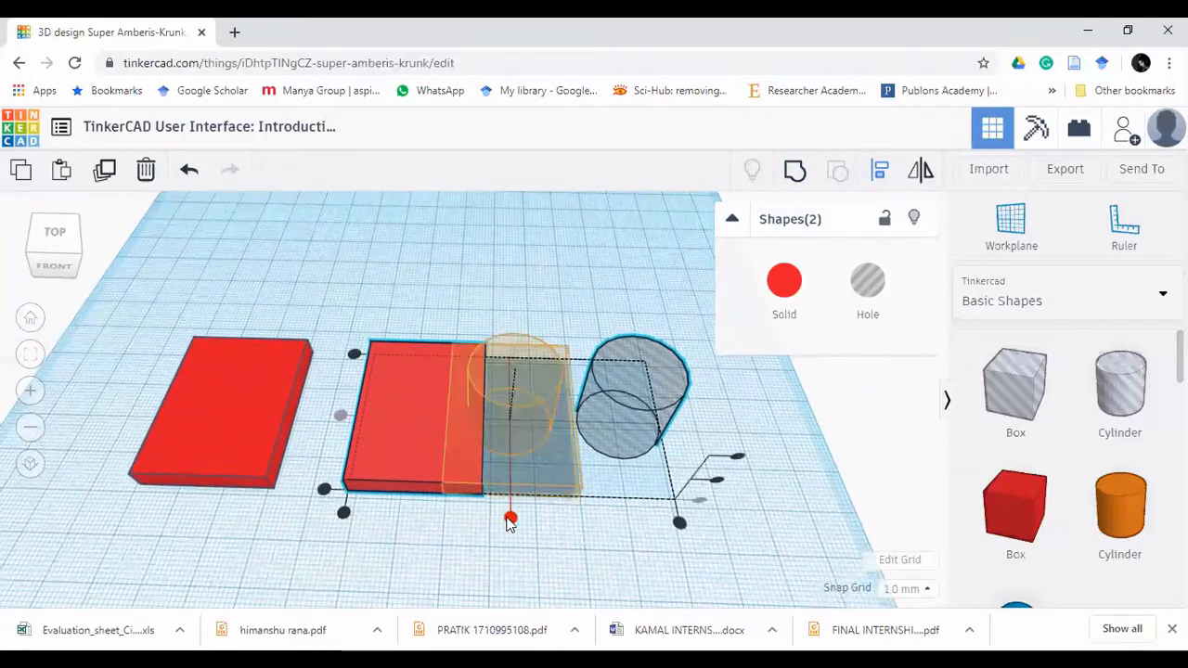
click(509, 518)
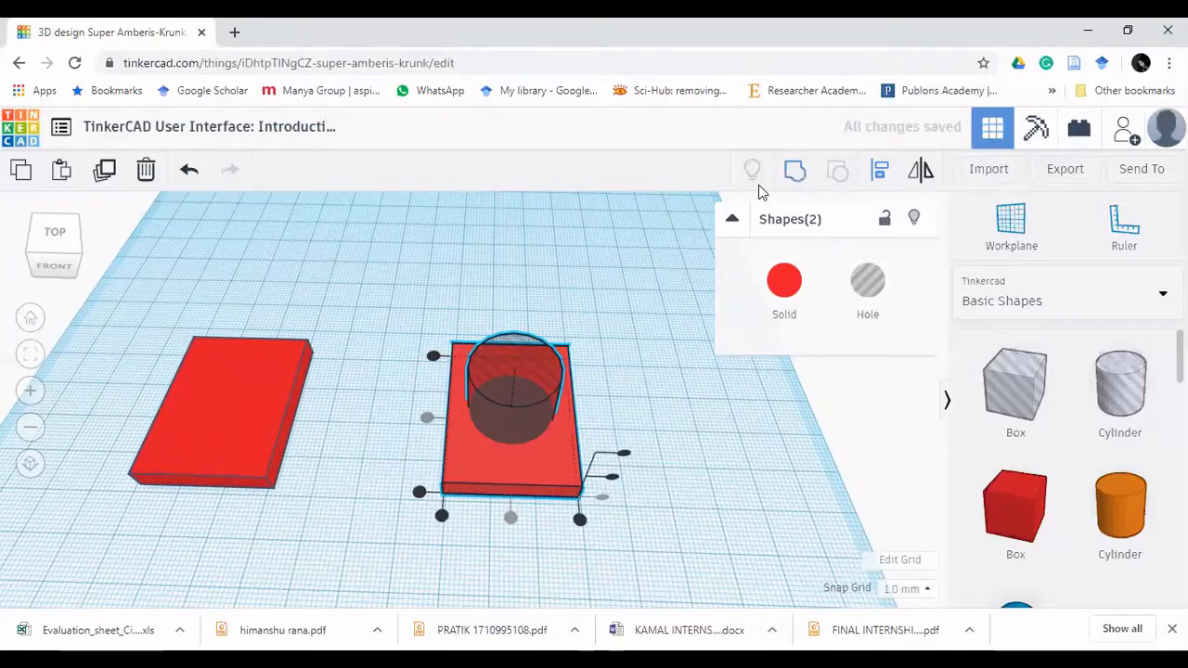
key(ctrl+g)
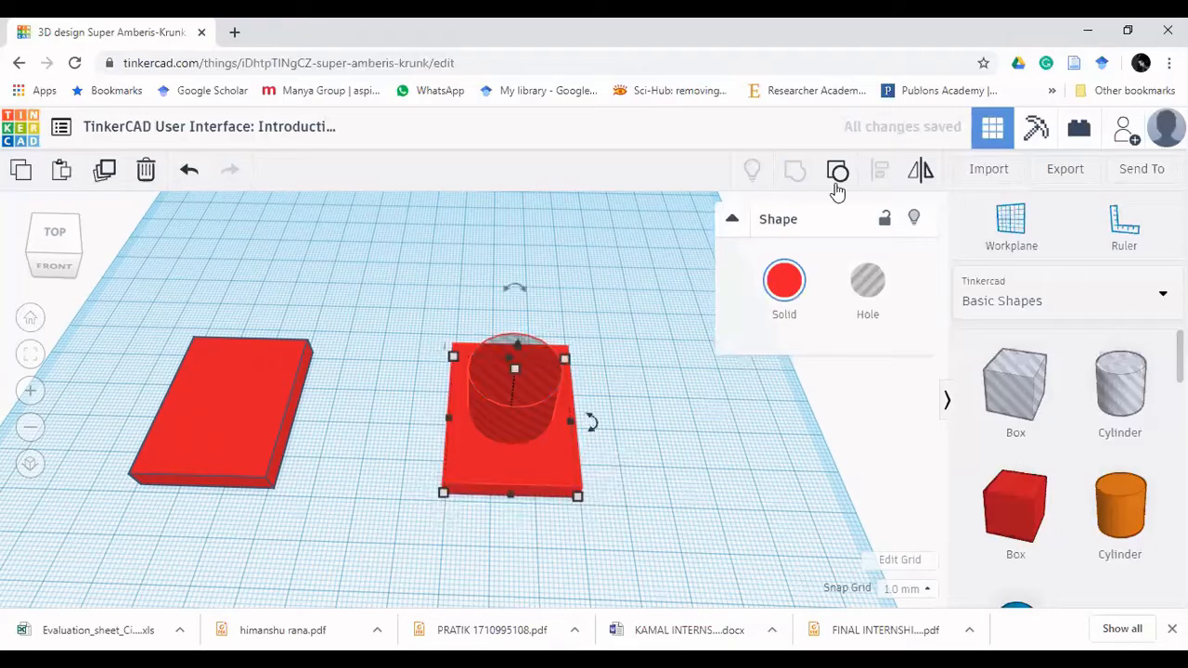
mouse_move(710, 404)
right_down()
mouse_move(679, 449)
mouse_move(621, 436)
mouse_move(520, 374)
mouse_move(495, 377)
mouse_move(605, 406)
mouse_move(723, 398)
mouse_move(717, 407)
right_up()
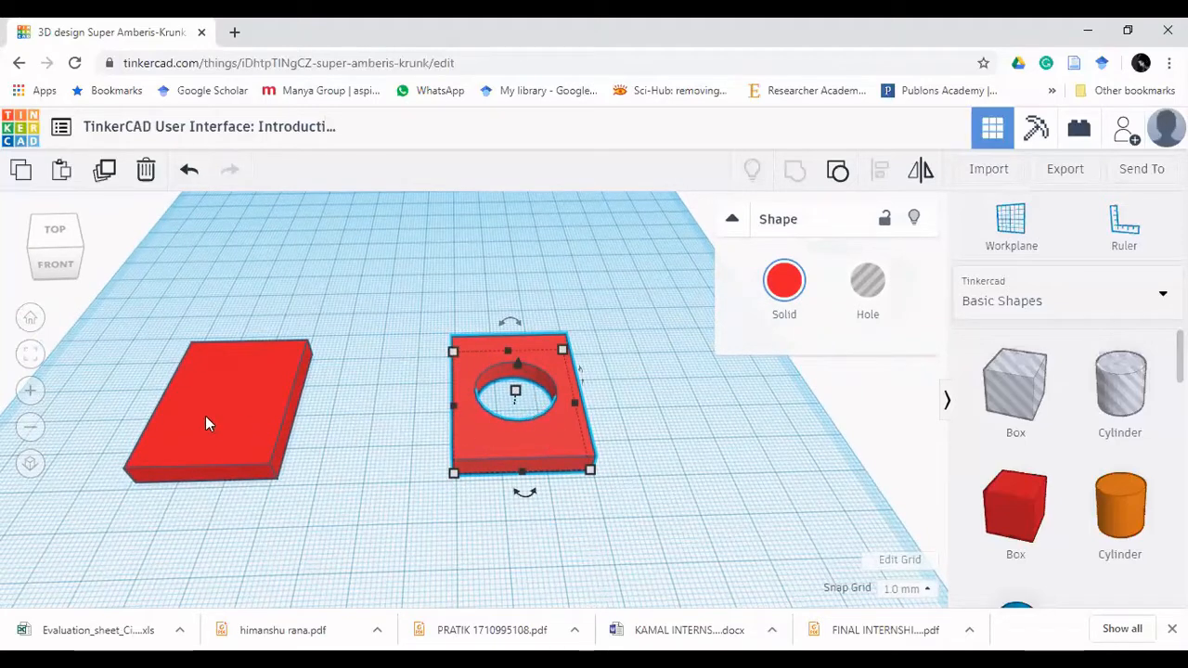
Step: Shrink the left red box to a length of 37 mm and a width of 26 mm
click(239, 446)
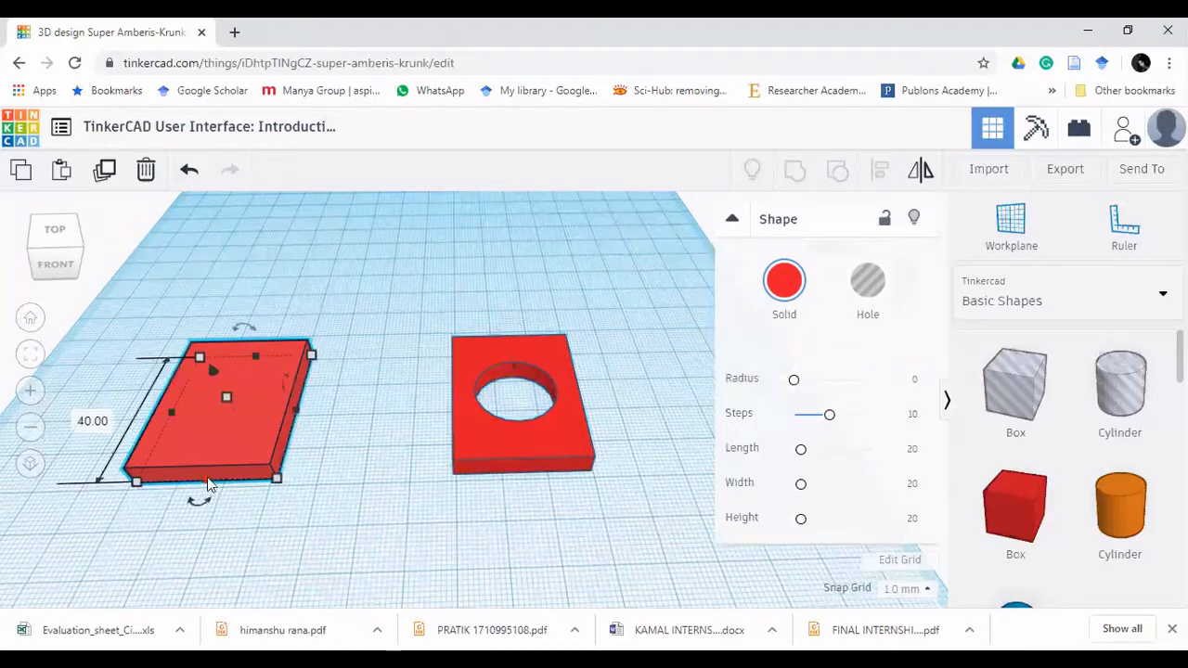
drag(208, 475, 209, 464)
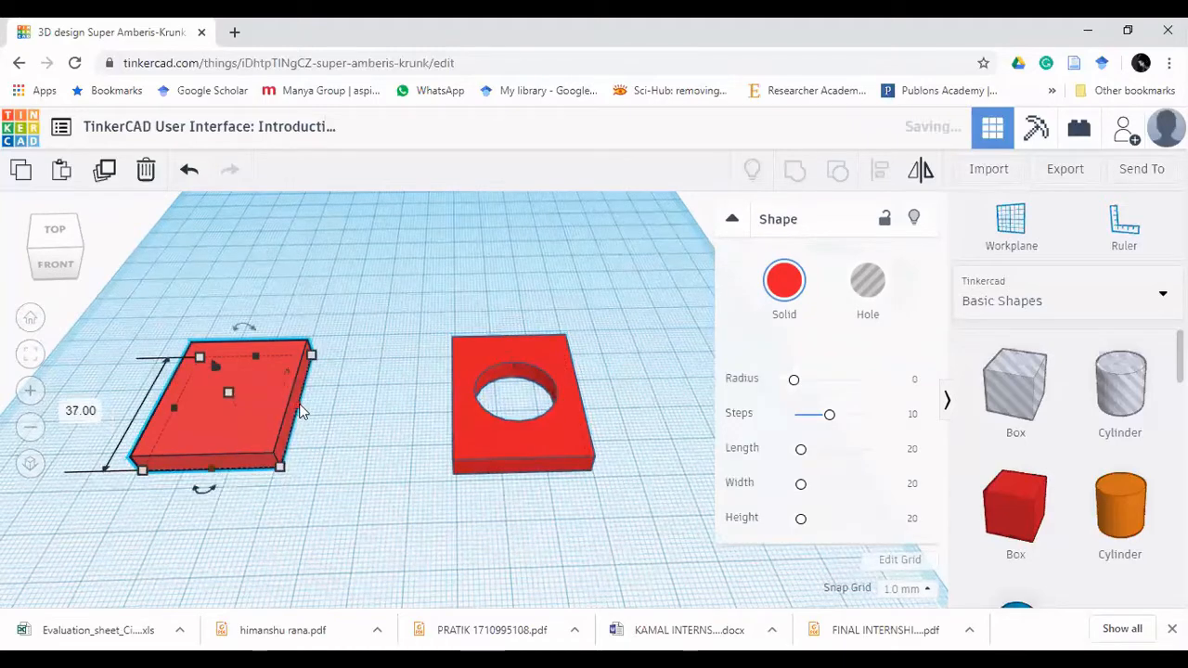
drag(290, 404, 278, 405)
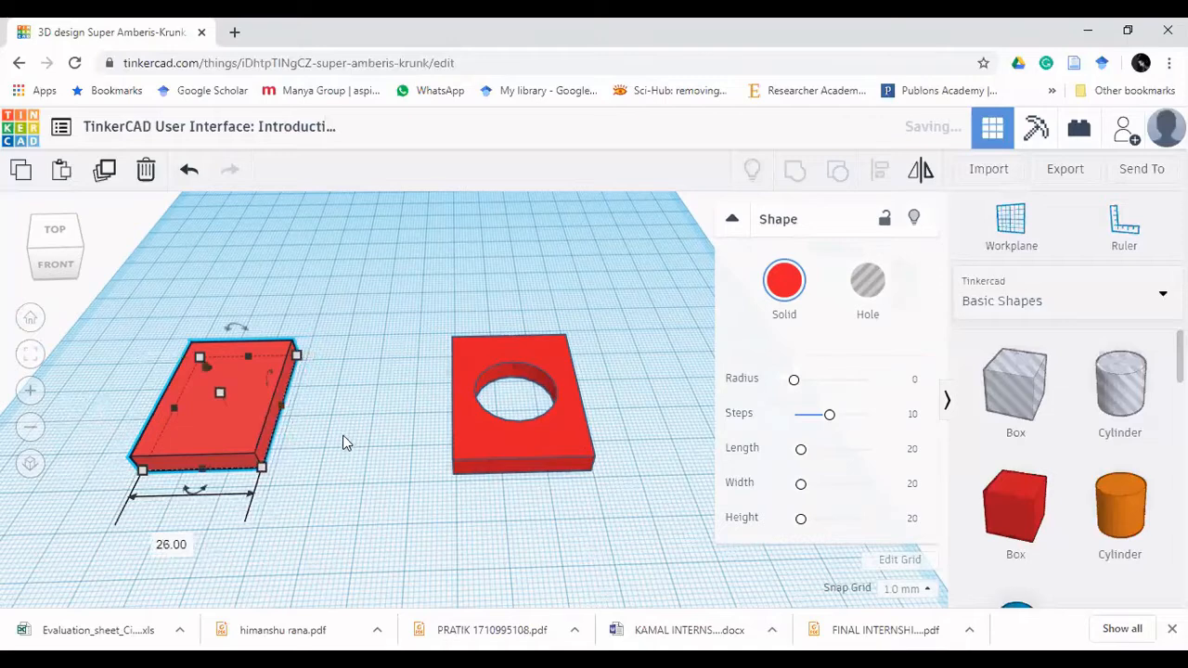
Step: Align the resized left box with the holed box on their centres in the front-to-back direction, and deselect them
drag(645, 299, 151, 509)
key(l)
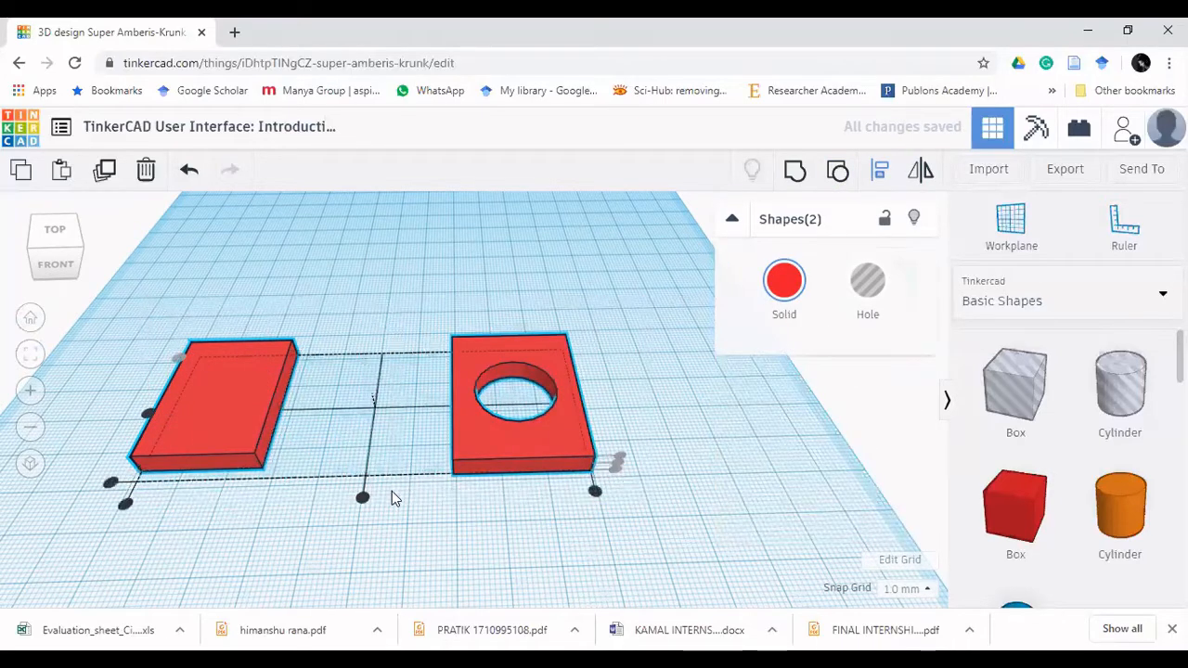
click(148, 414)
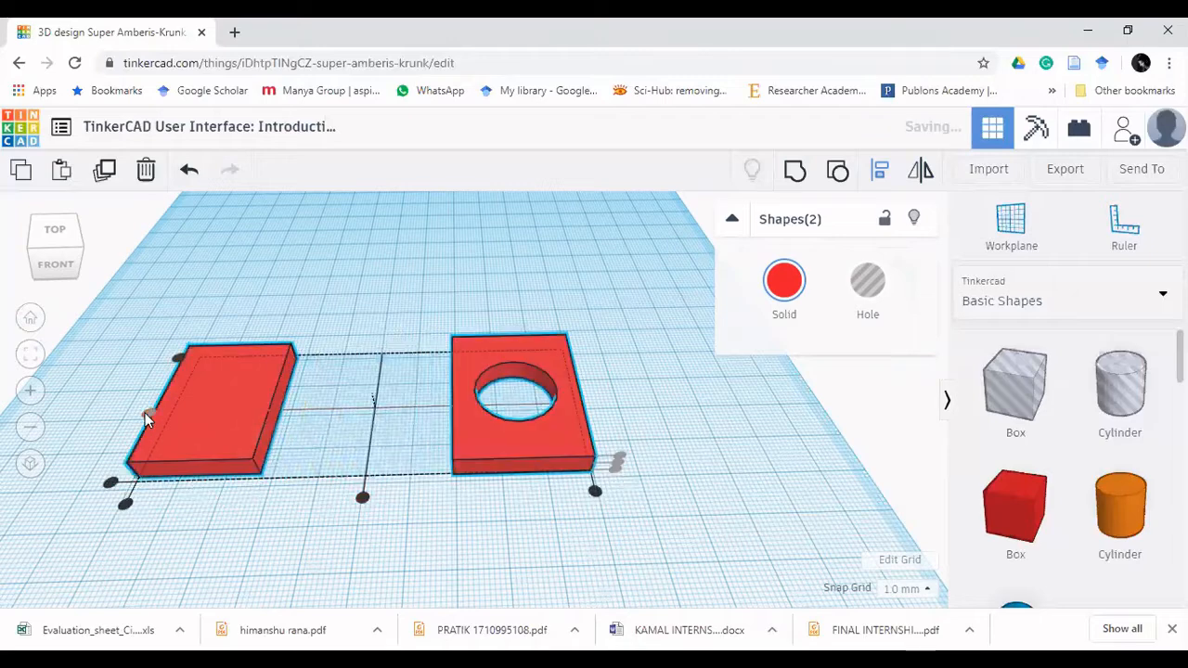
click(269, 540)
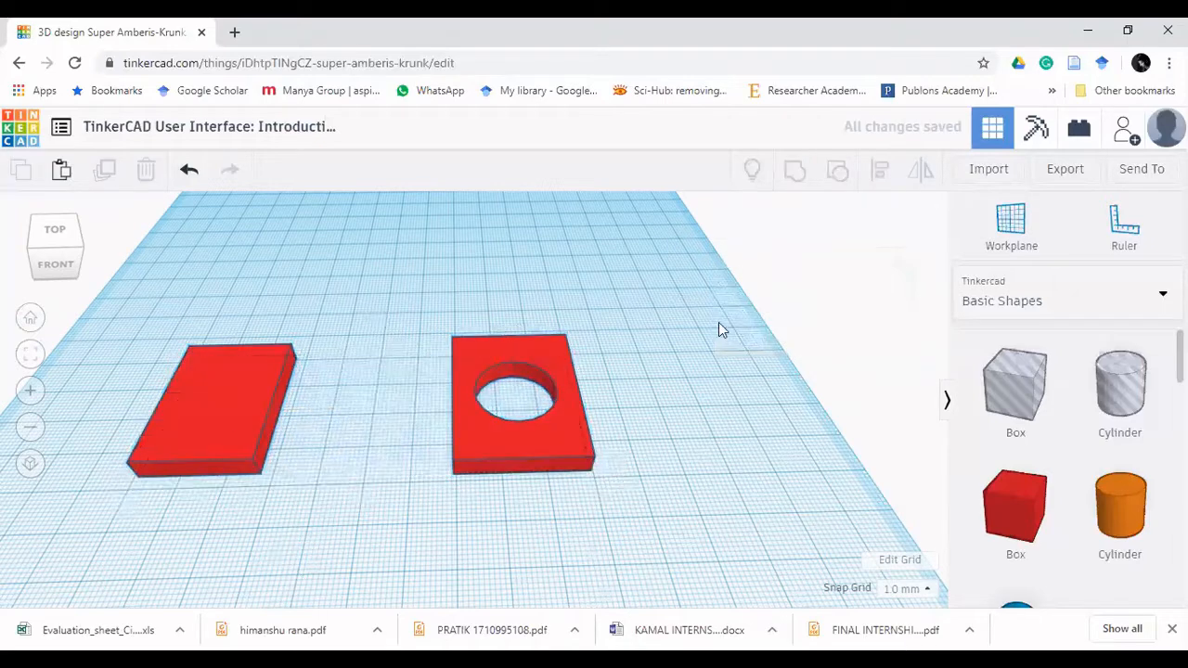
Step: Turn the left red box into a hole, centre it sideways on the holed box and group both into a rectangular frame
click(215, 397)
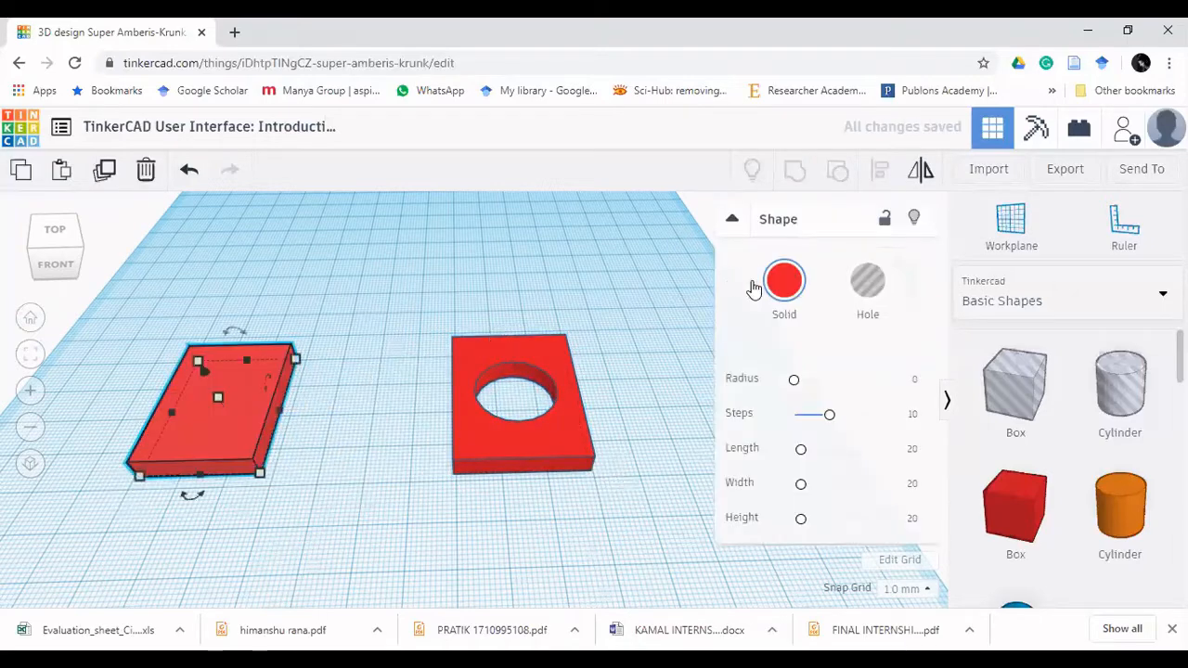
click(862, 283)
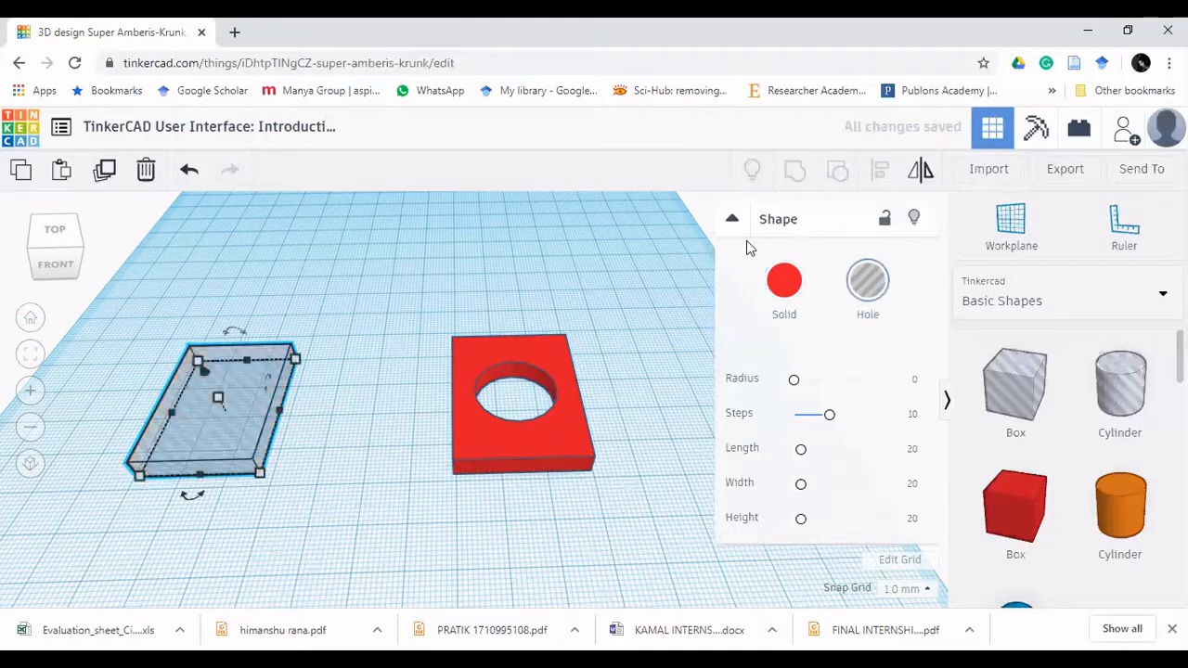
drag(611, 359, 107, 526)
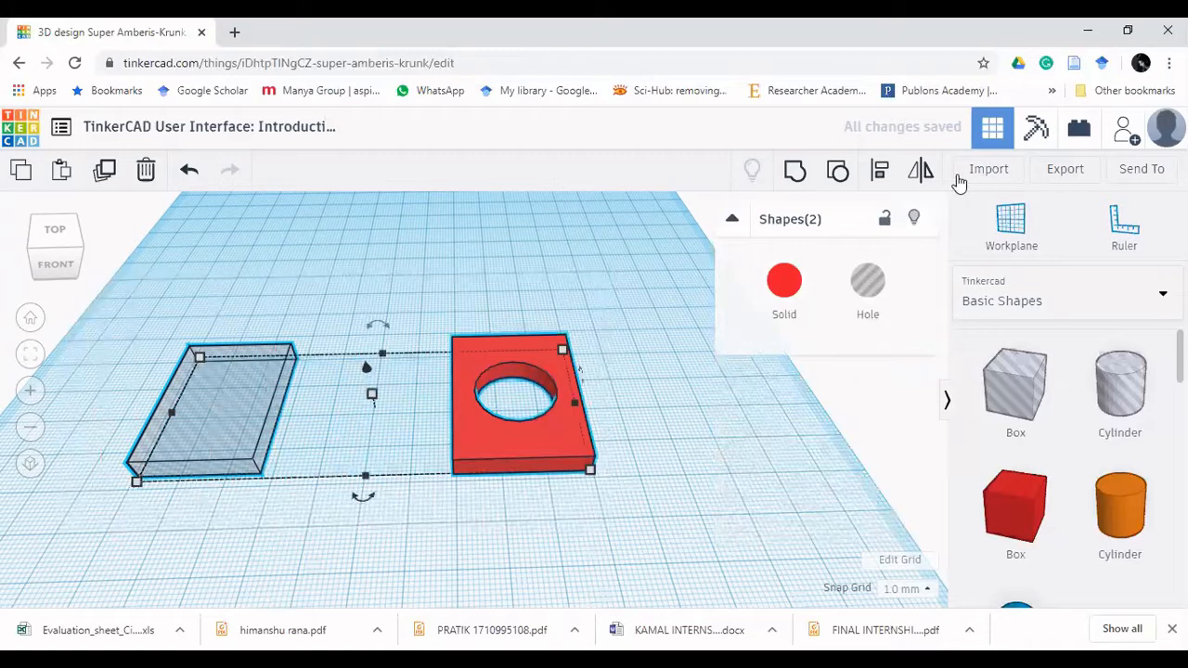
click(879, 170)
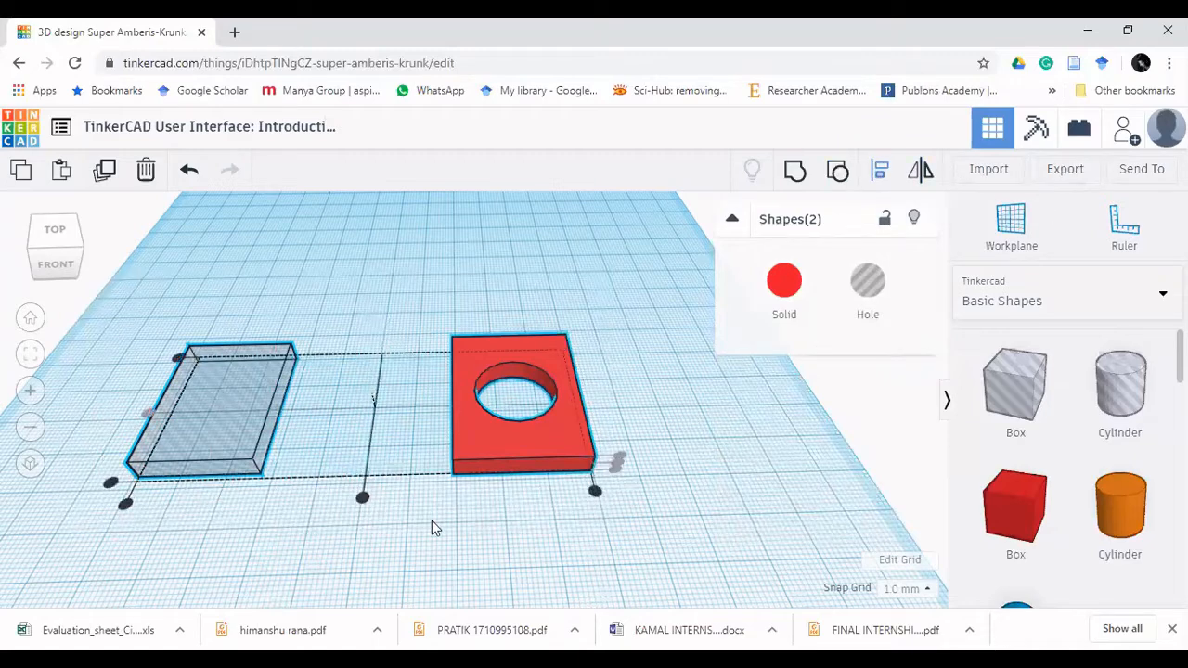
click(363, 499)
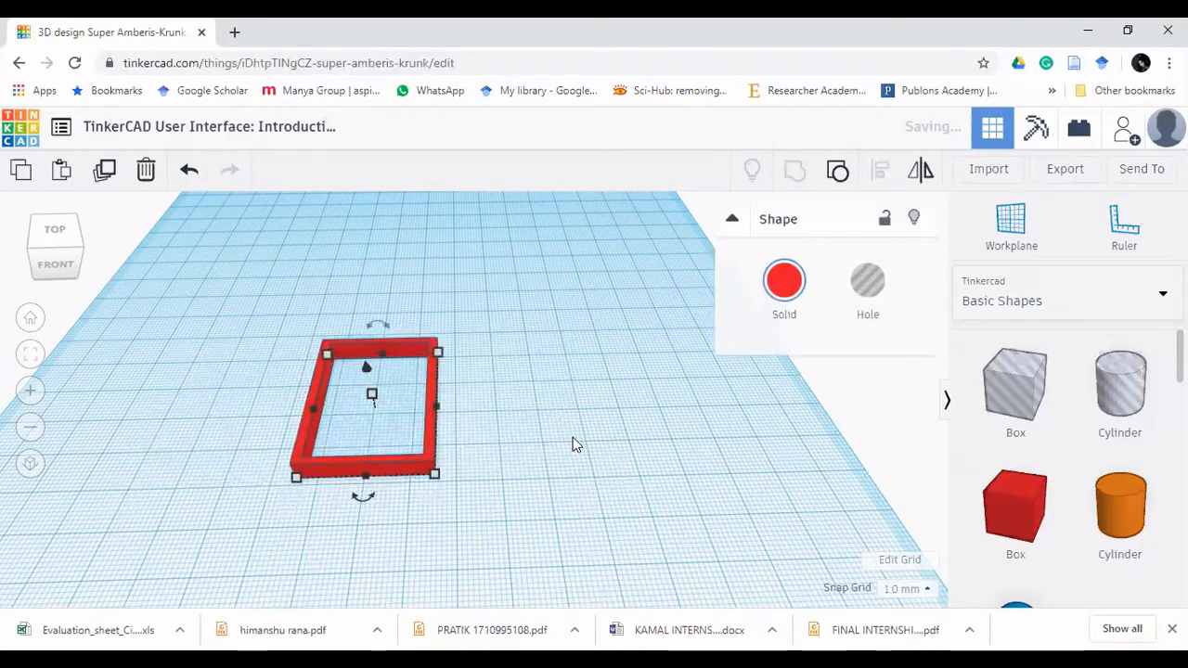
right_drag(573, 437, 589, 393)
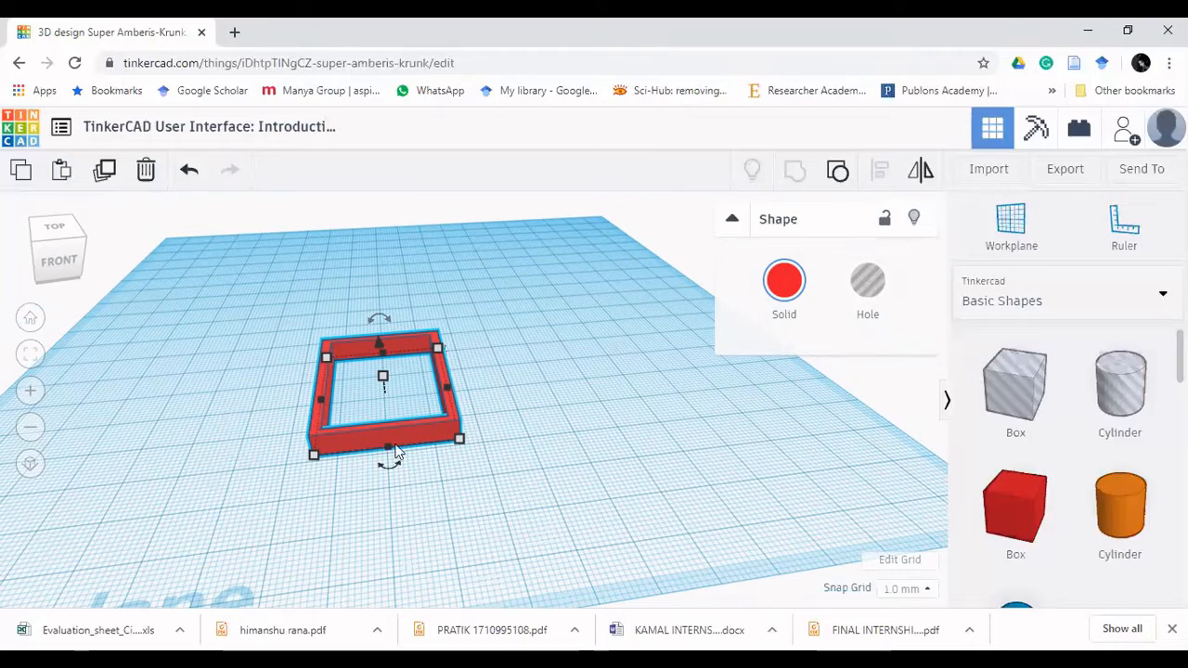
right_drag(588, 480, 455, 434)
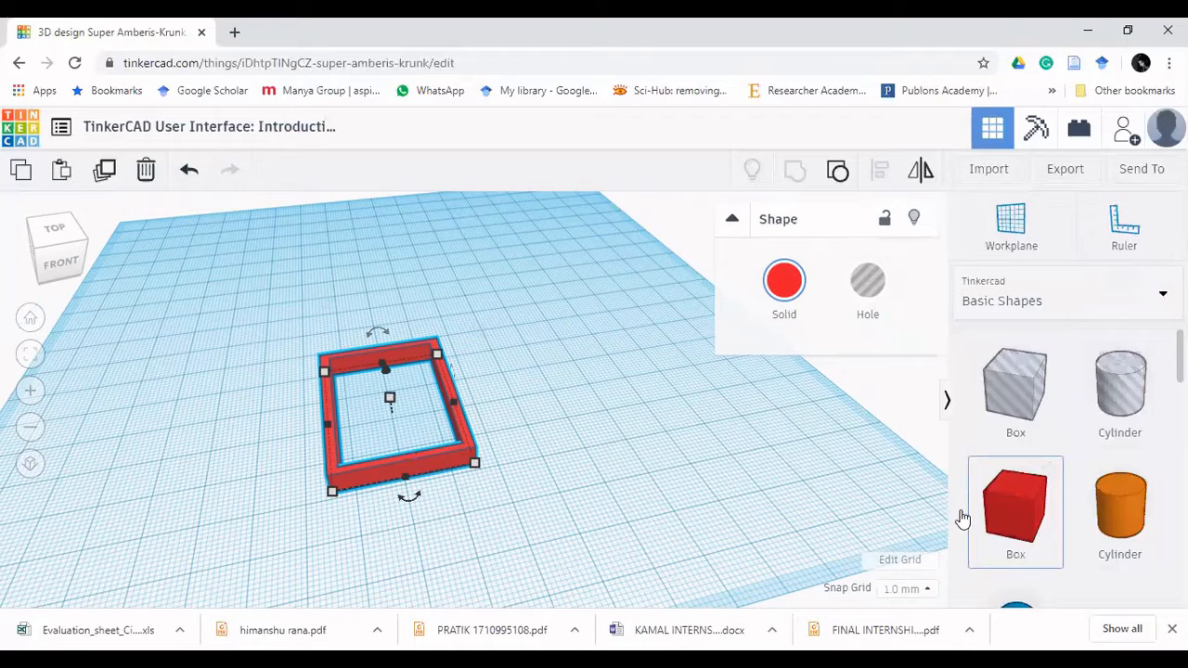
Step: Place a new red box inside the frame, resize it to 15 mm by 8 mm, and deselect it
drag(962, 518, 388, 446)
scroll(404, 456, up, 1)
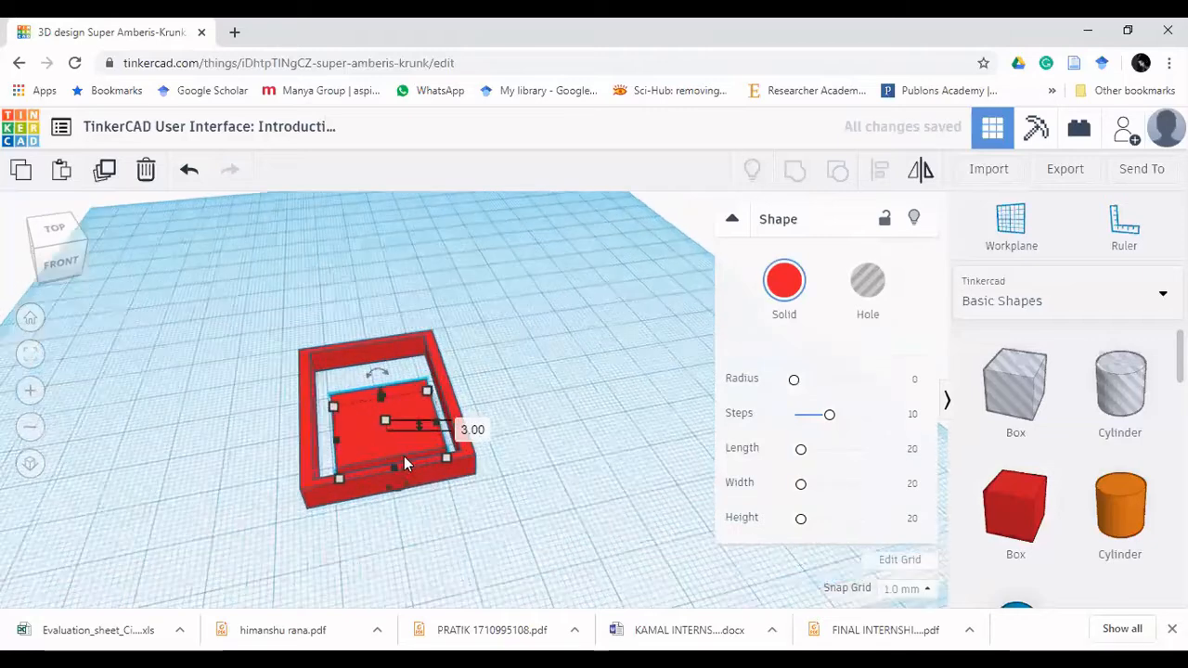
scroll(404, 455, up, 2)
drag(290, 411, 328, 457)
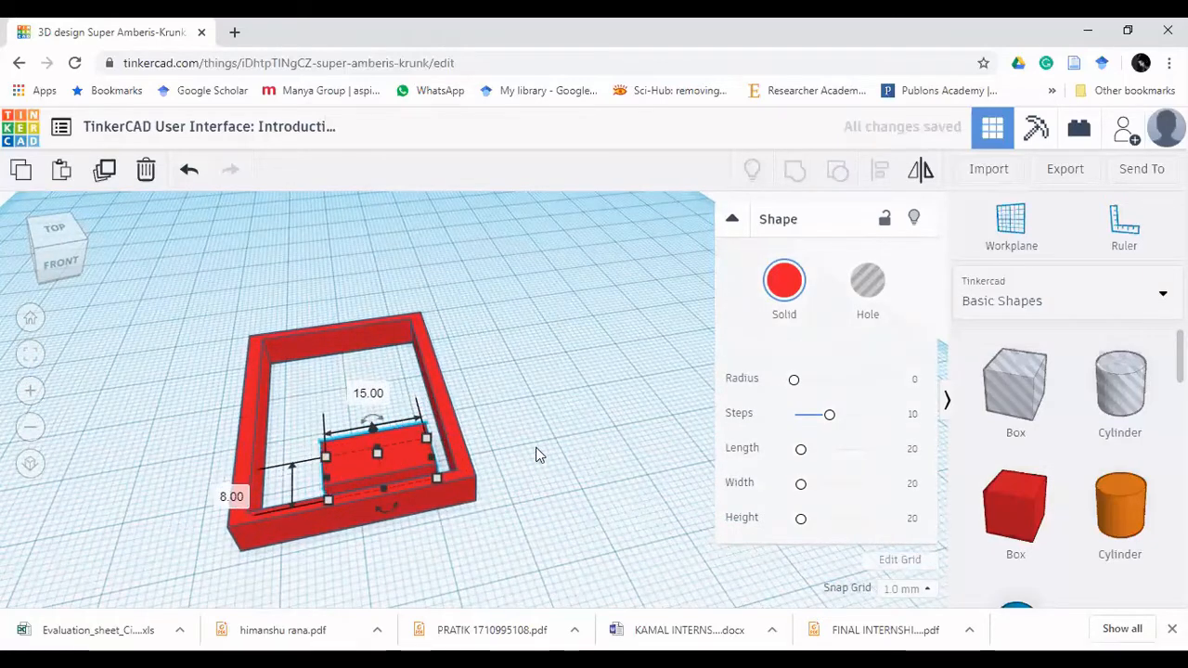
click(561, 446)
Step: Switch to an orthographic top view and place a ruler with its origin on the frame's front-left outer corner
click(56, 227)
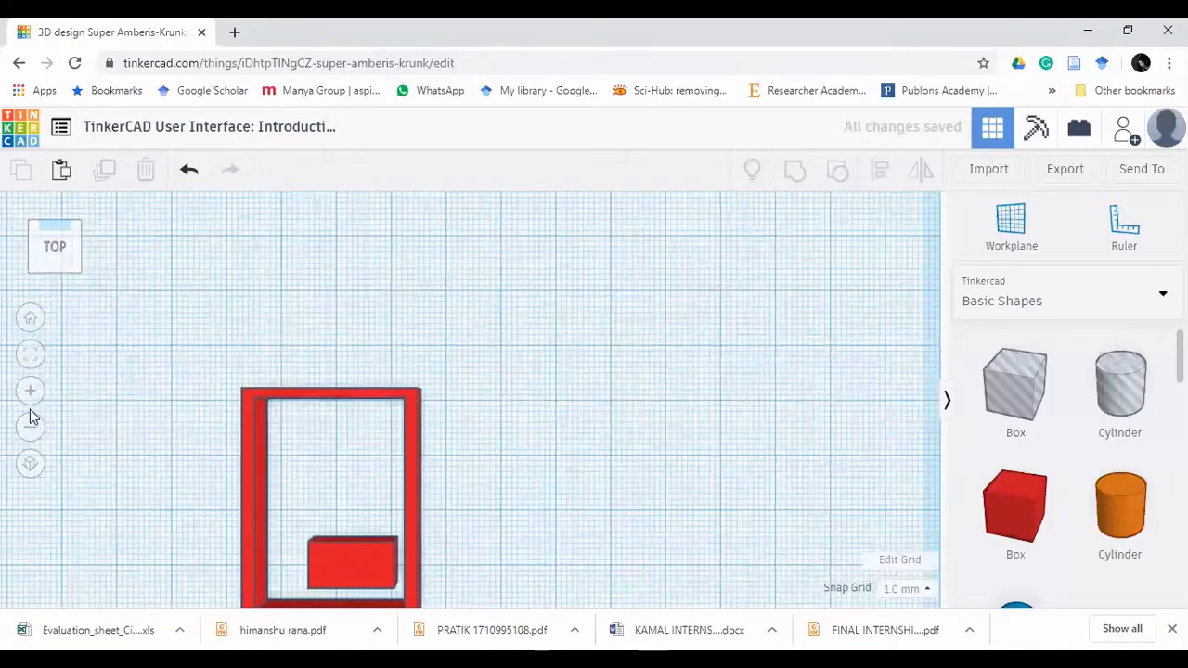
click(30, 462)
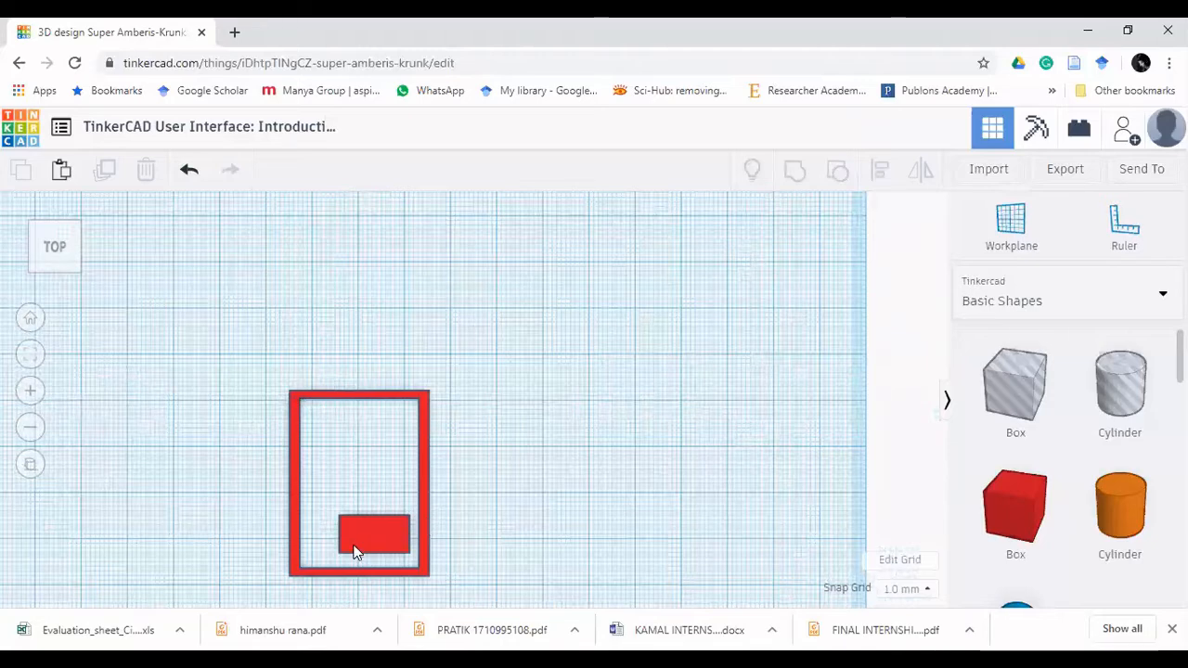
scroll(334, 537, up, 1)
middle_drag(334, 537, 592, 417)
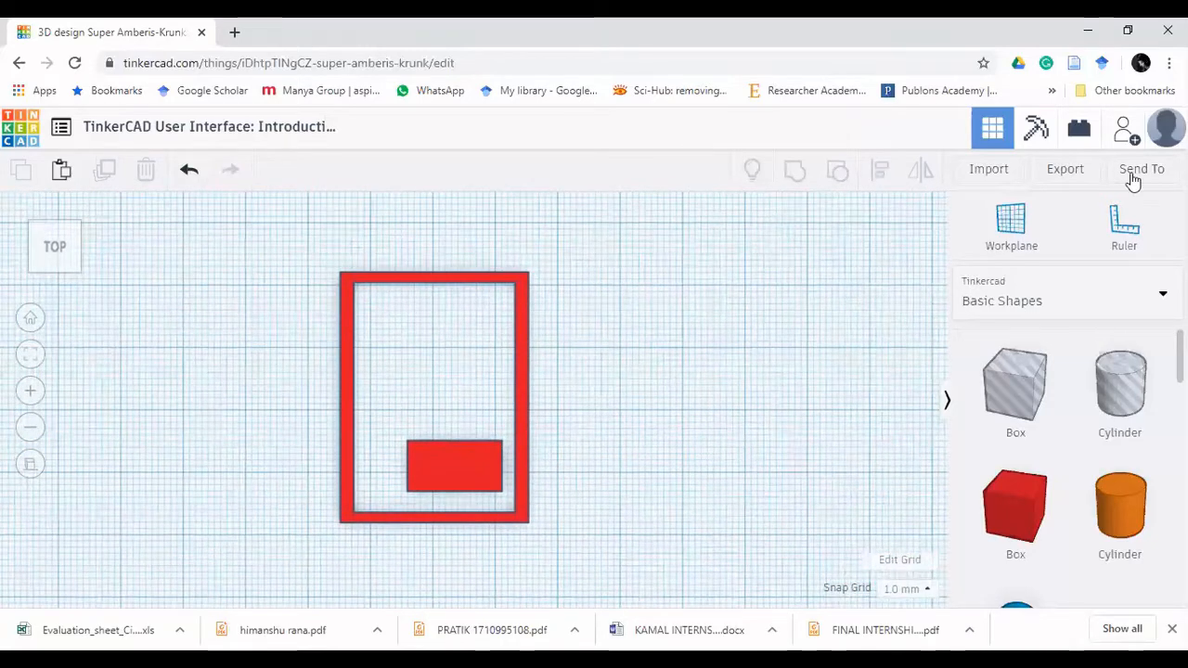
click(1123, 245)
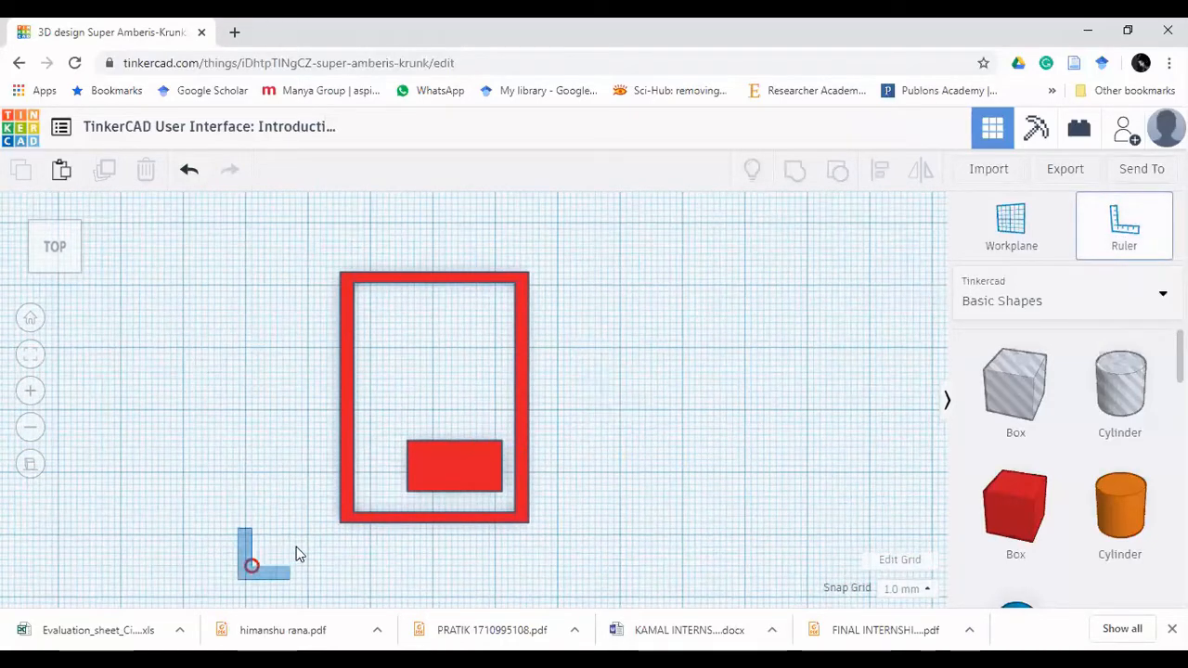
click(340, 523)
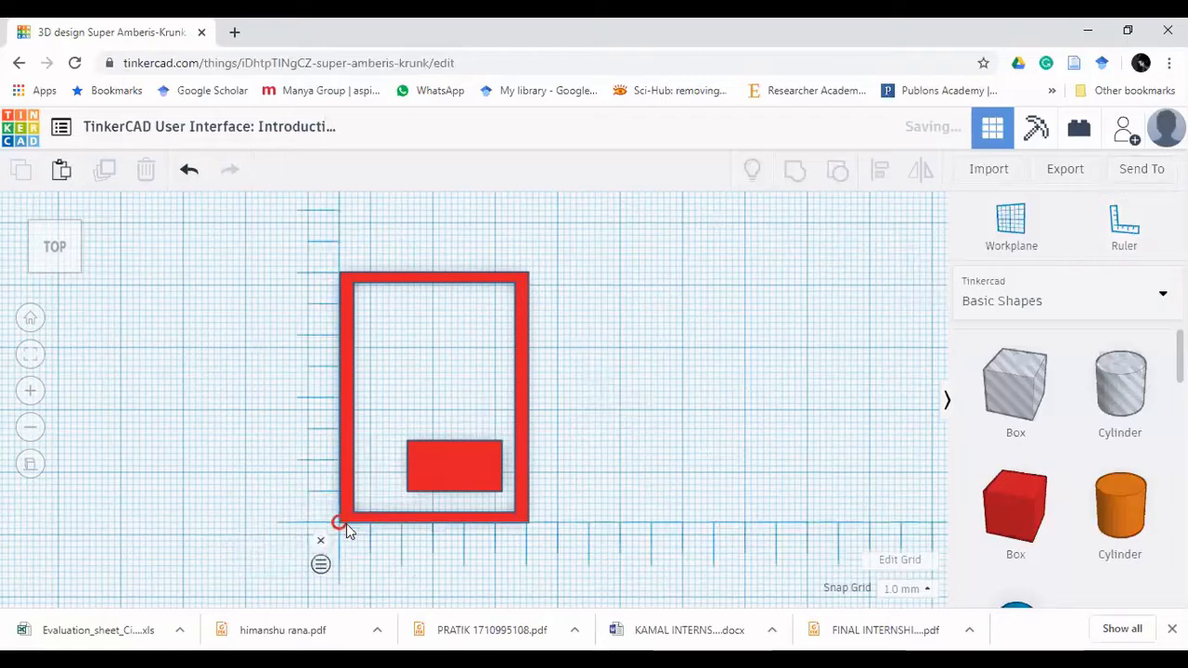
Step: Set the small box's distance from the ruler origin to 5 mm in both the sideways and front-to-back directions
scroll(426, 569, up, 5)
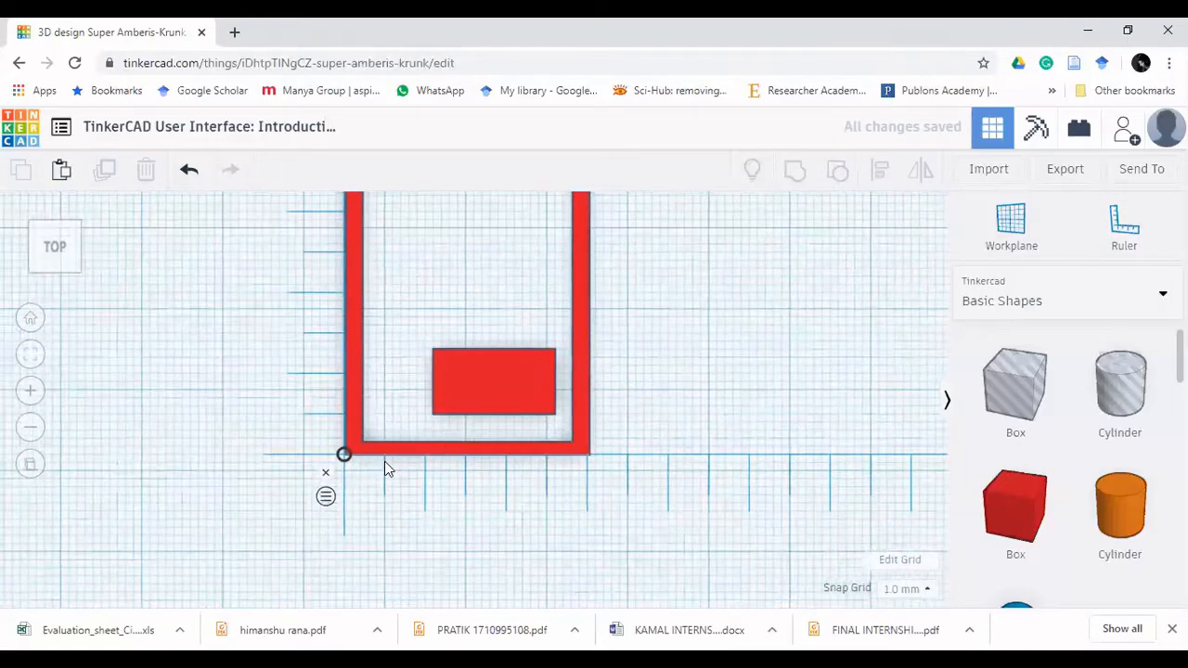
scroll(387, 471, up, 1)
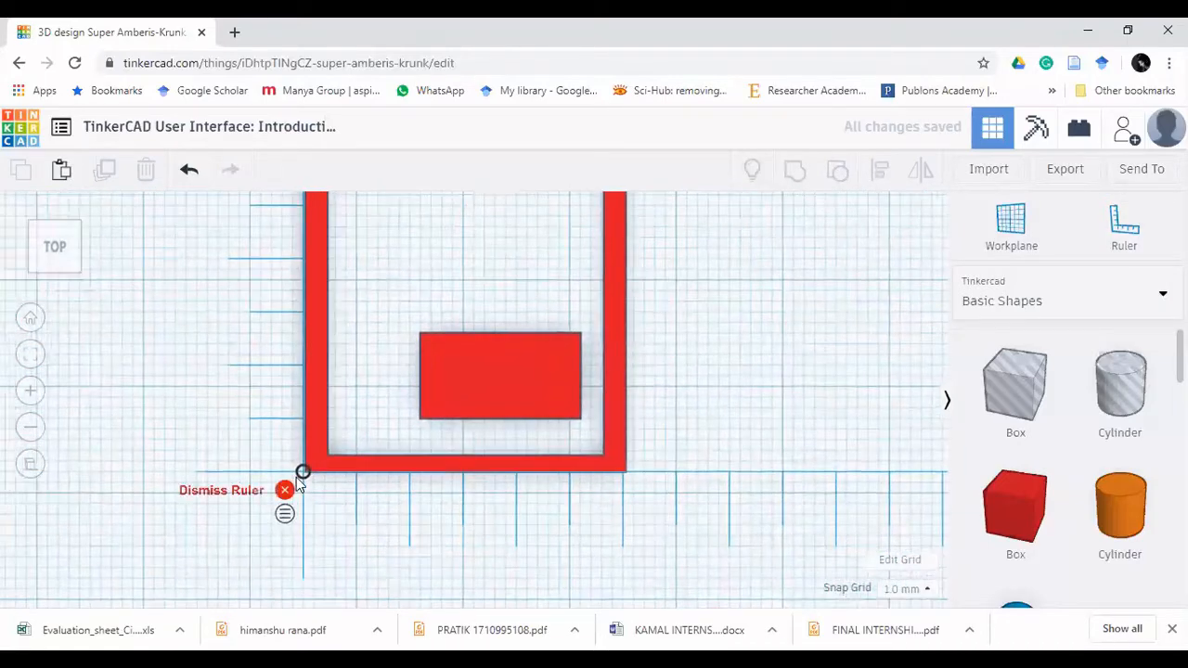
click(494, 374)
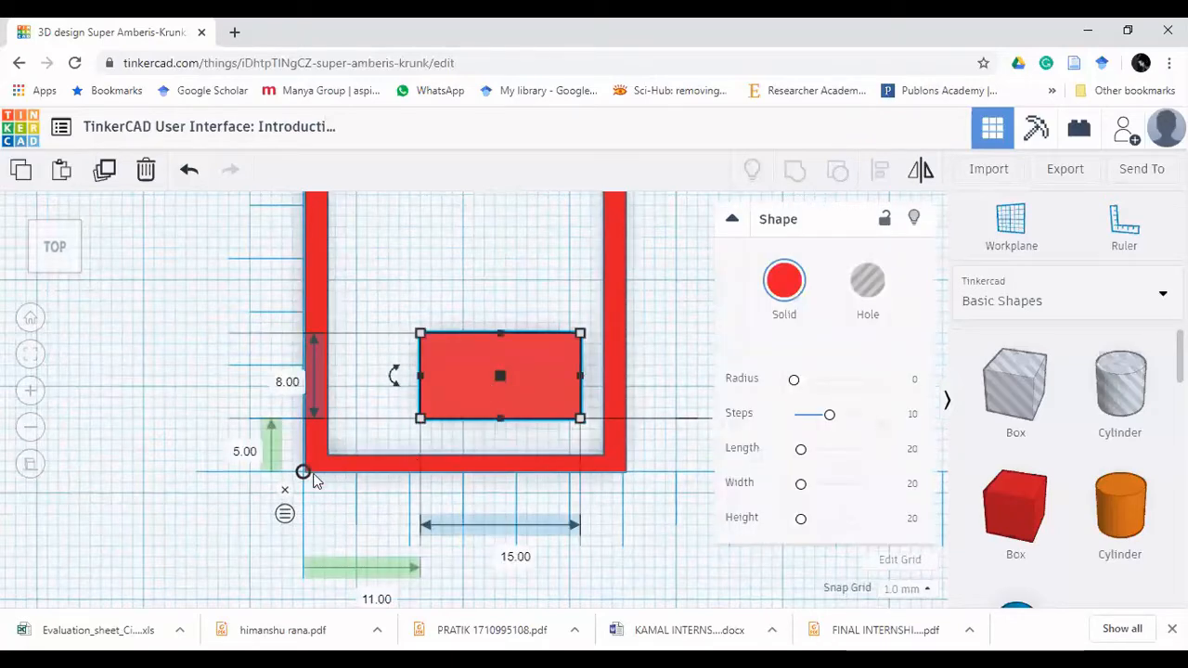
middle_drag(480, 454, 477, 397)
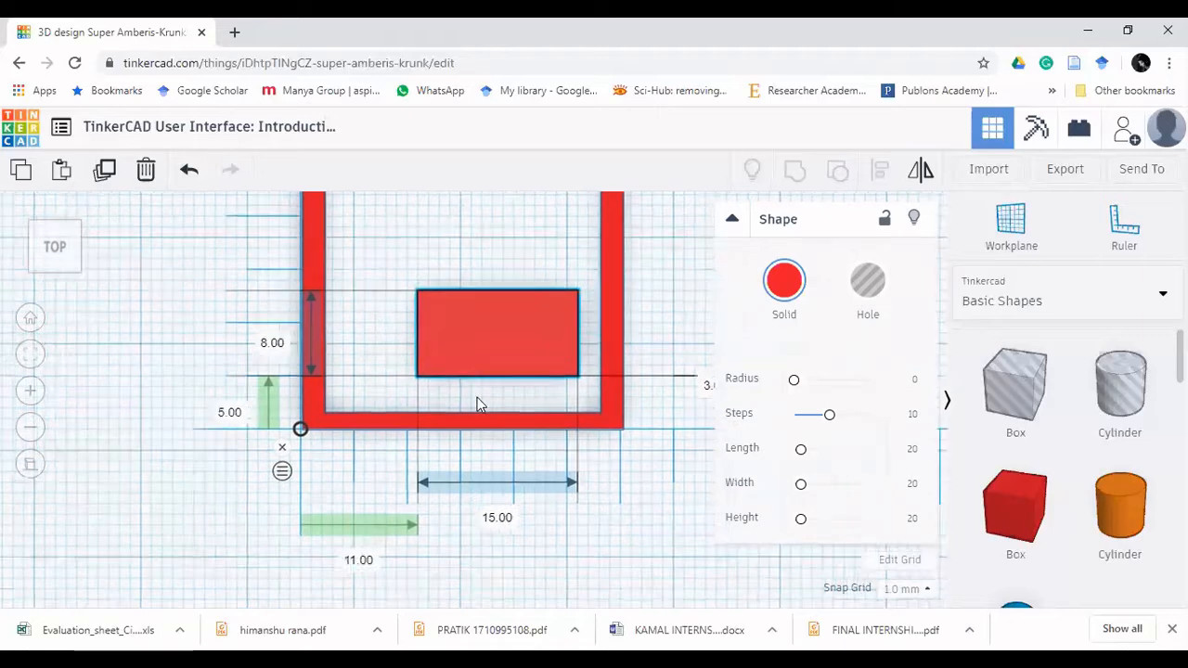
click(362, 541)
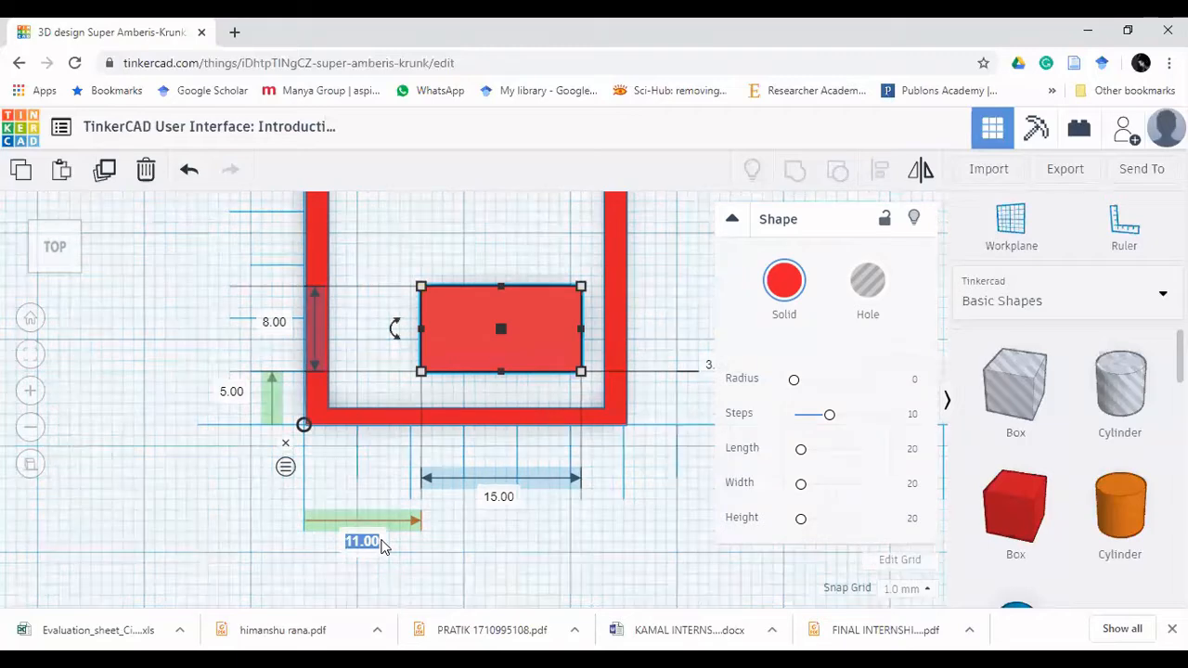
text(5)
key(Return)
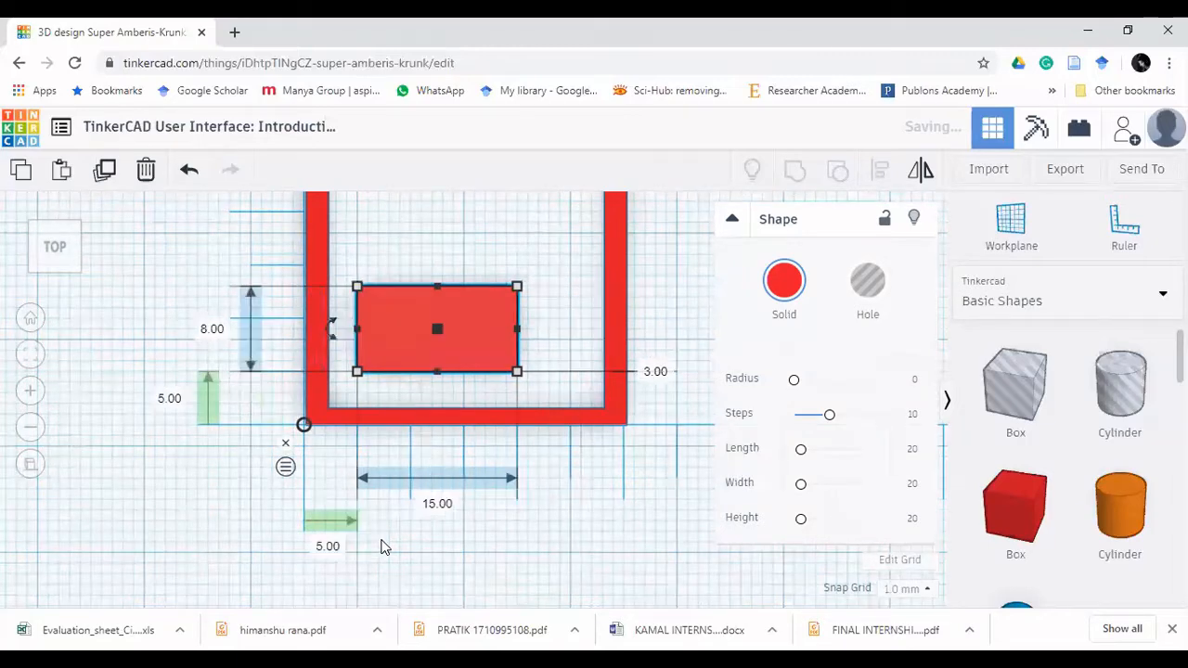
click(172, 399)
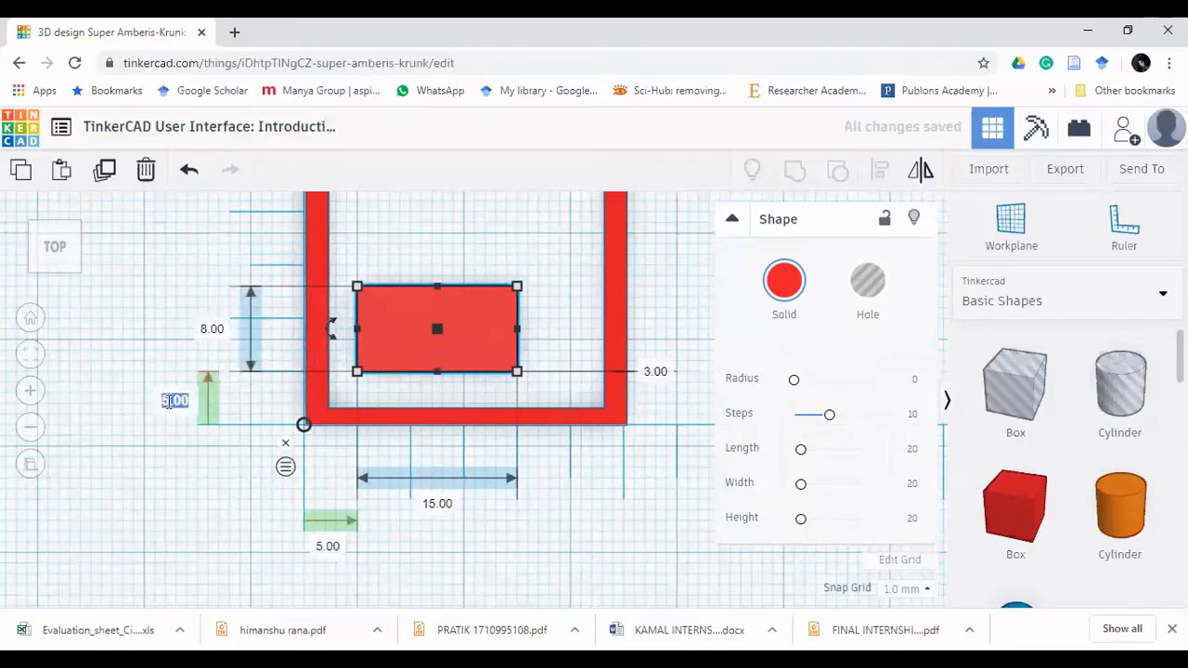
text(5)
key(Return)
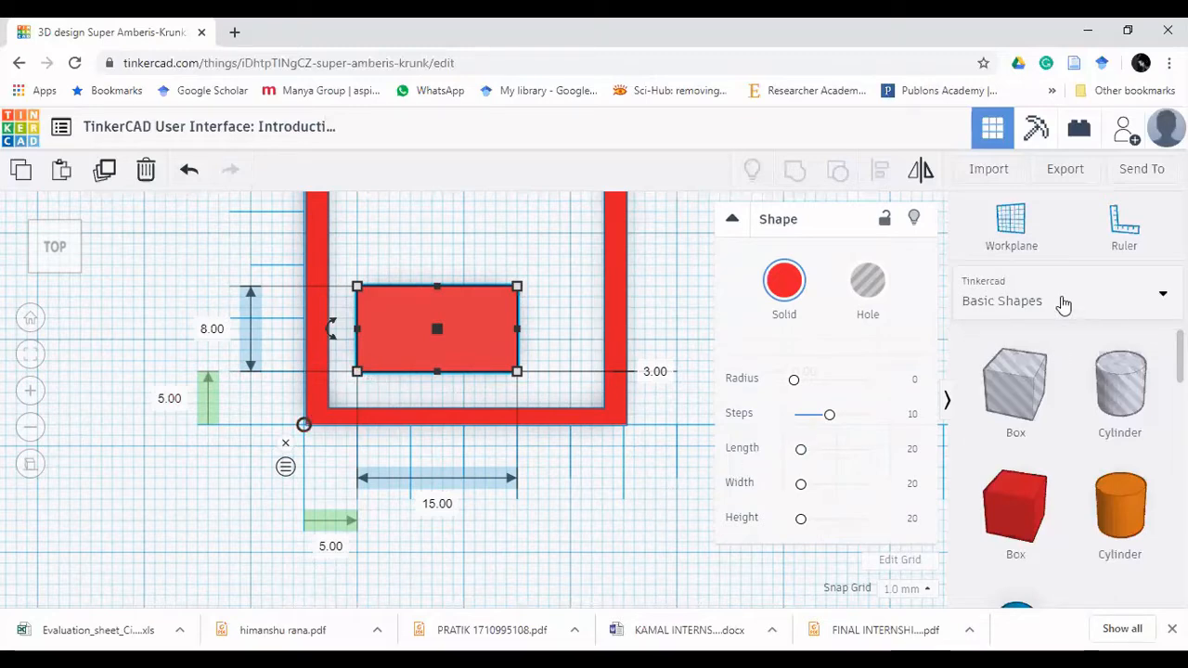
Step: Remove the ruler from the workplane and cancel placing a new one
click(1124, 227)
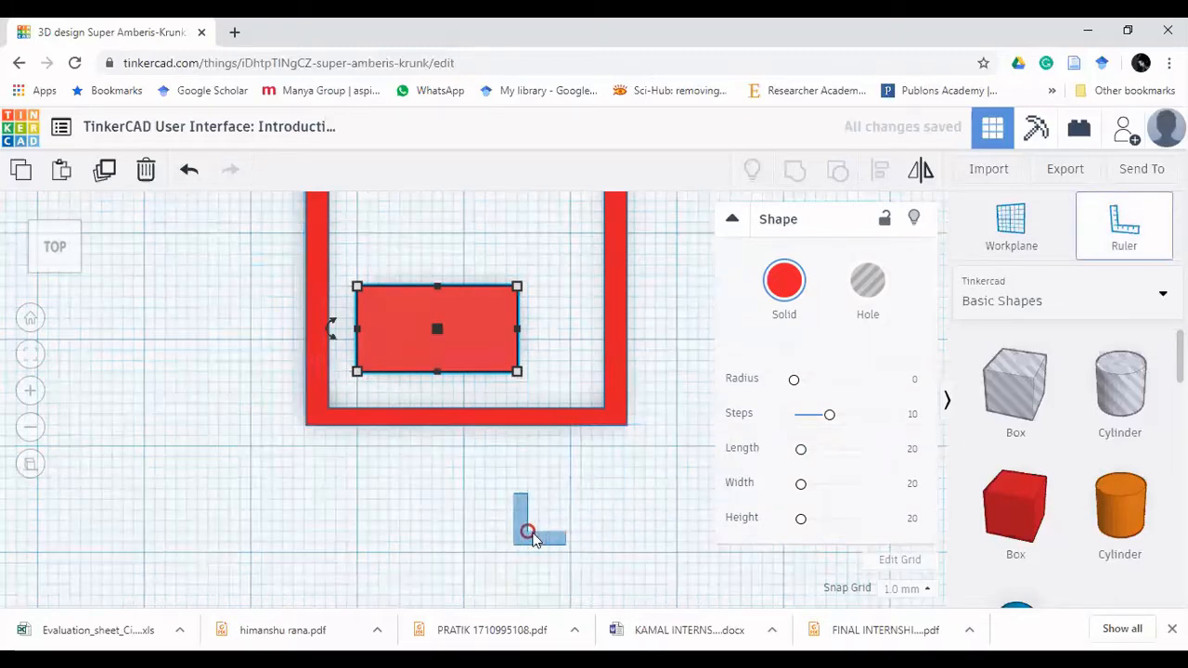
key(Escape)
scroll(537, 512, down, 4)
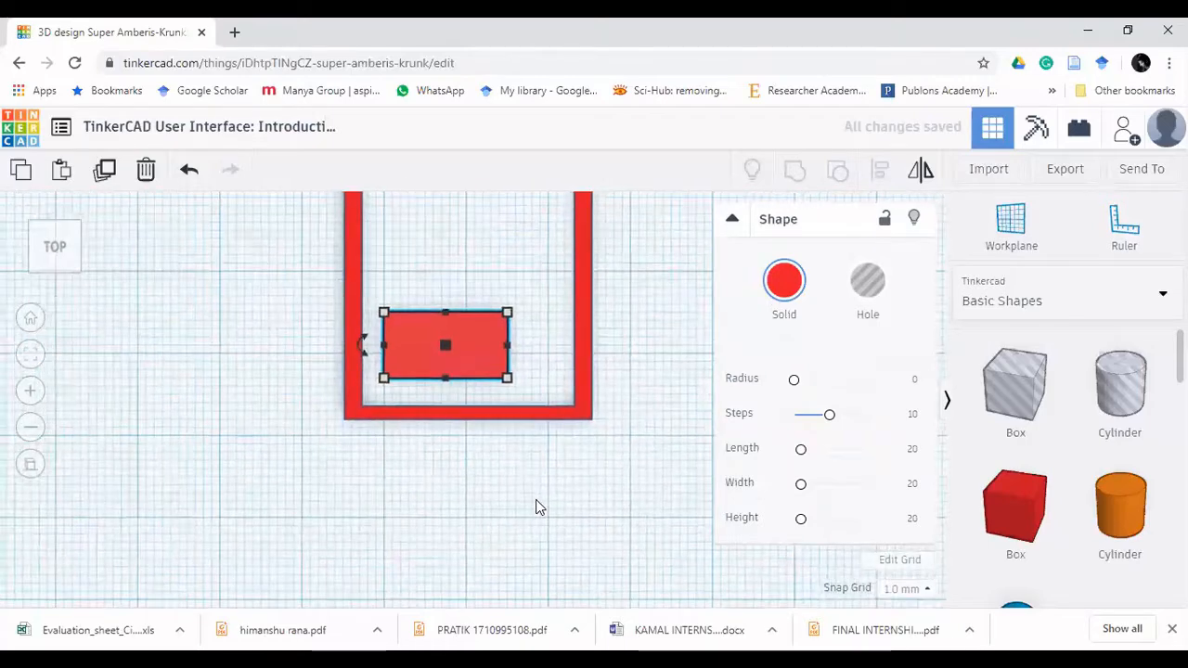
middle_drag(456, 459, 418, 511)
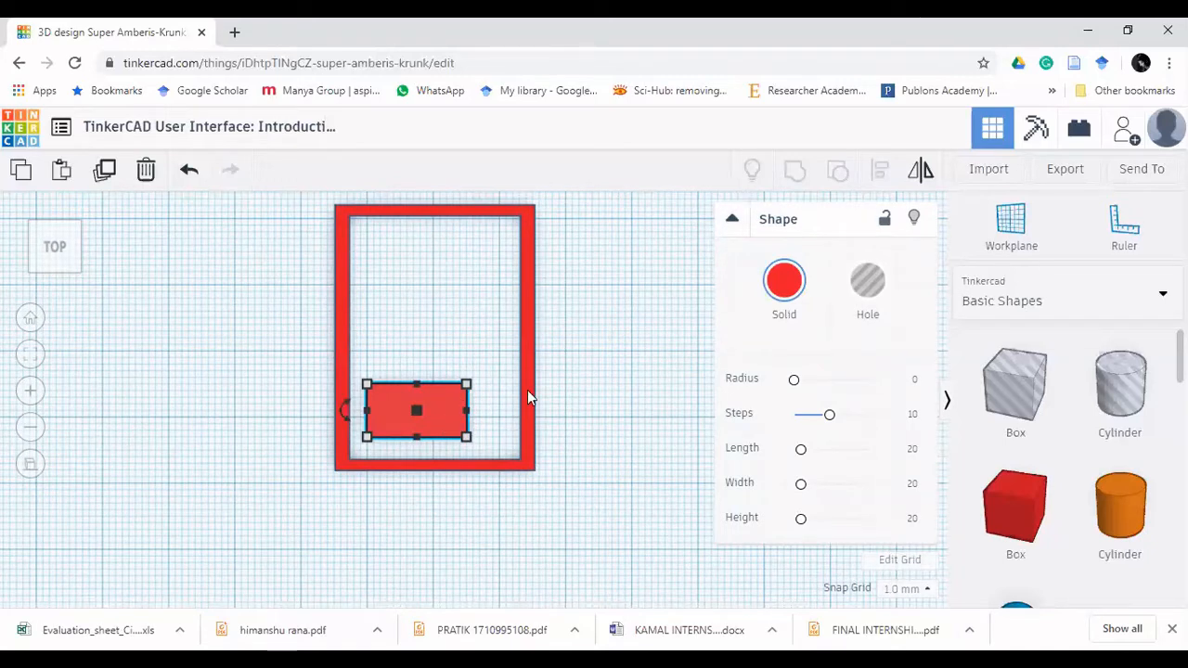
Step: Hide the small box inside the frame and bring all hidden shapes back
click(915, 221)
right_drag(662, 456, 459, 353)
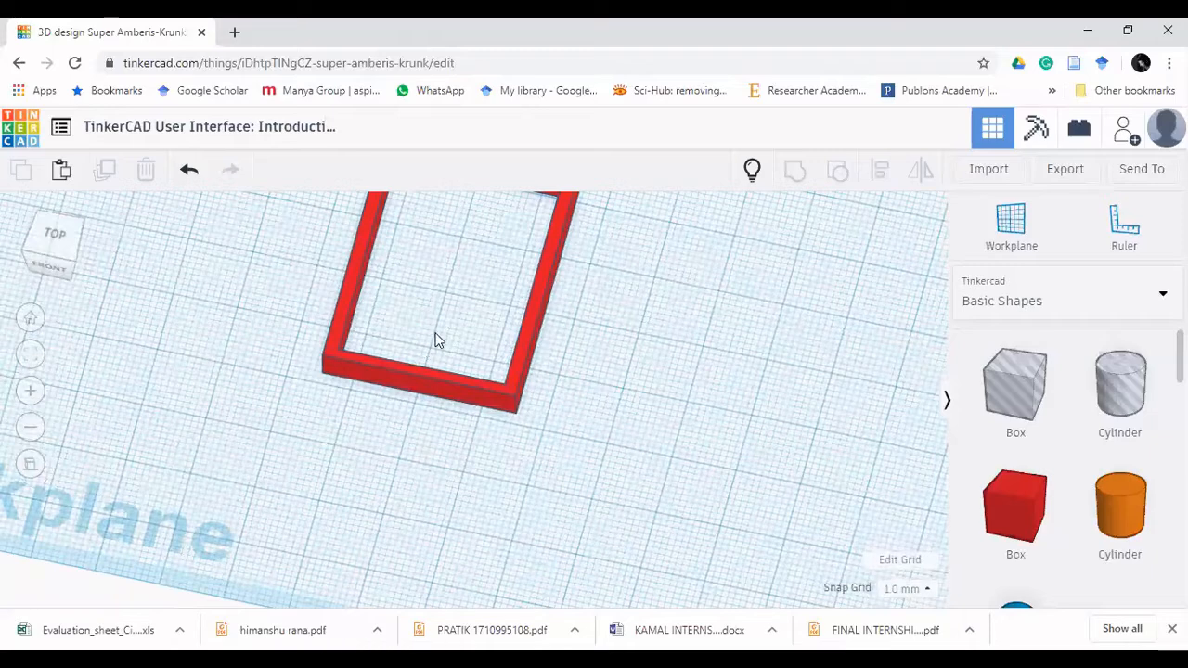
click(778, 187)
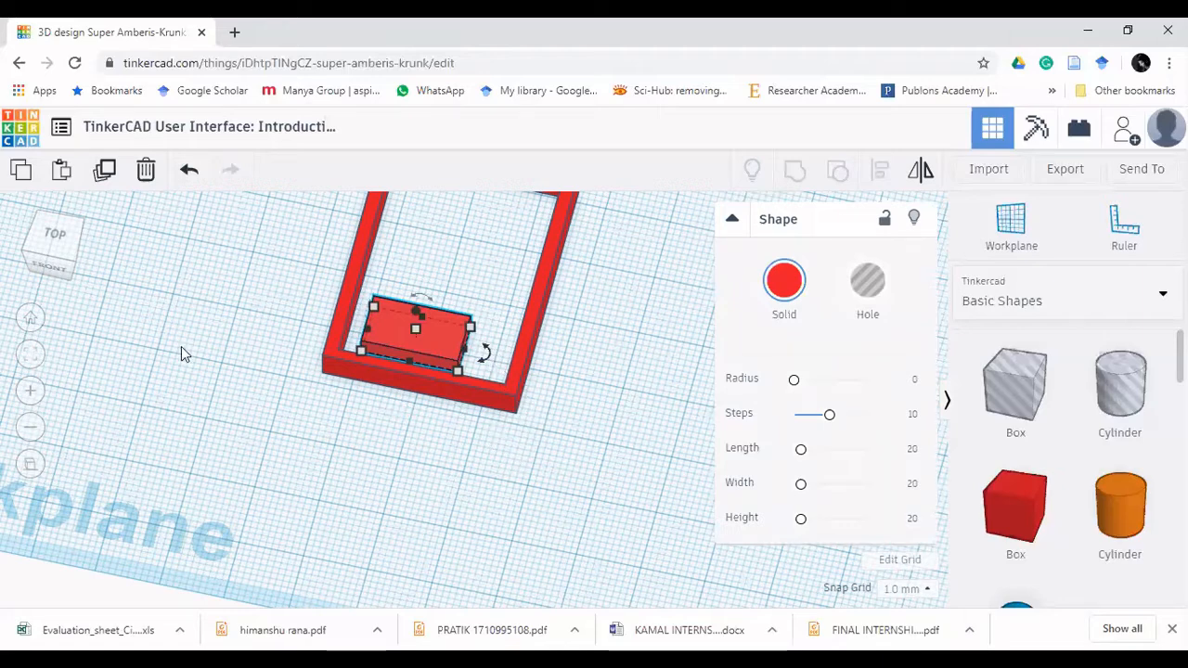
Step: Hide the rectangular red frame around the small box and inspect the small box from the right side
click(65, 267)
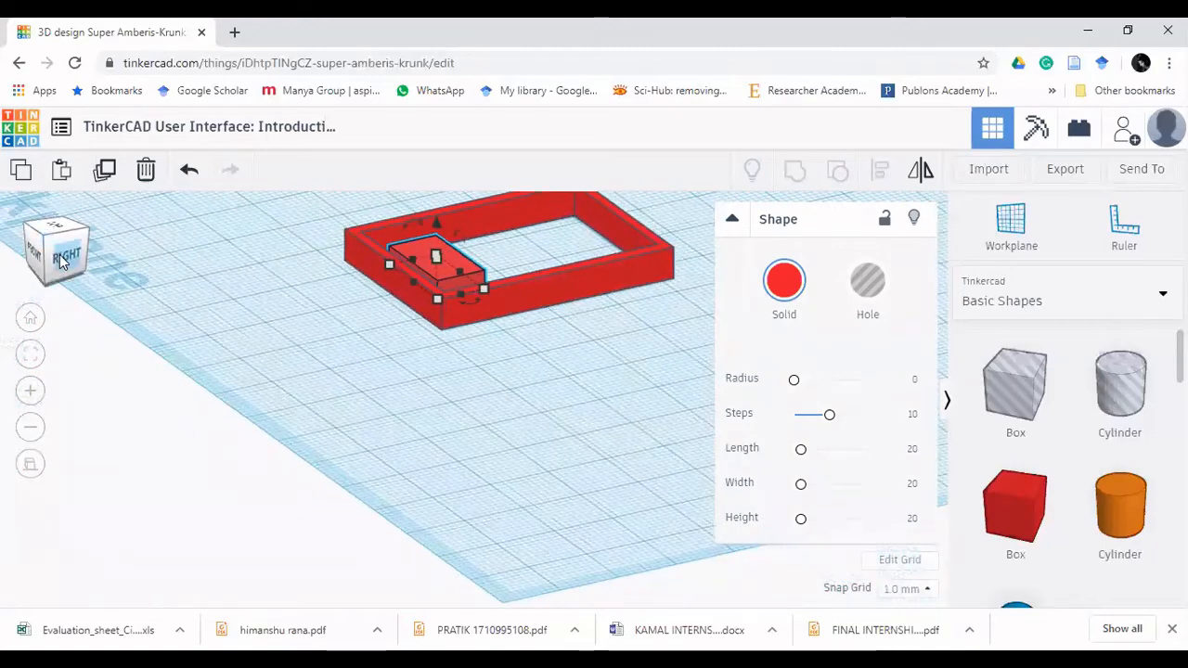
click(61, 262)
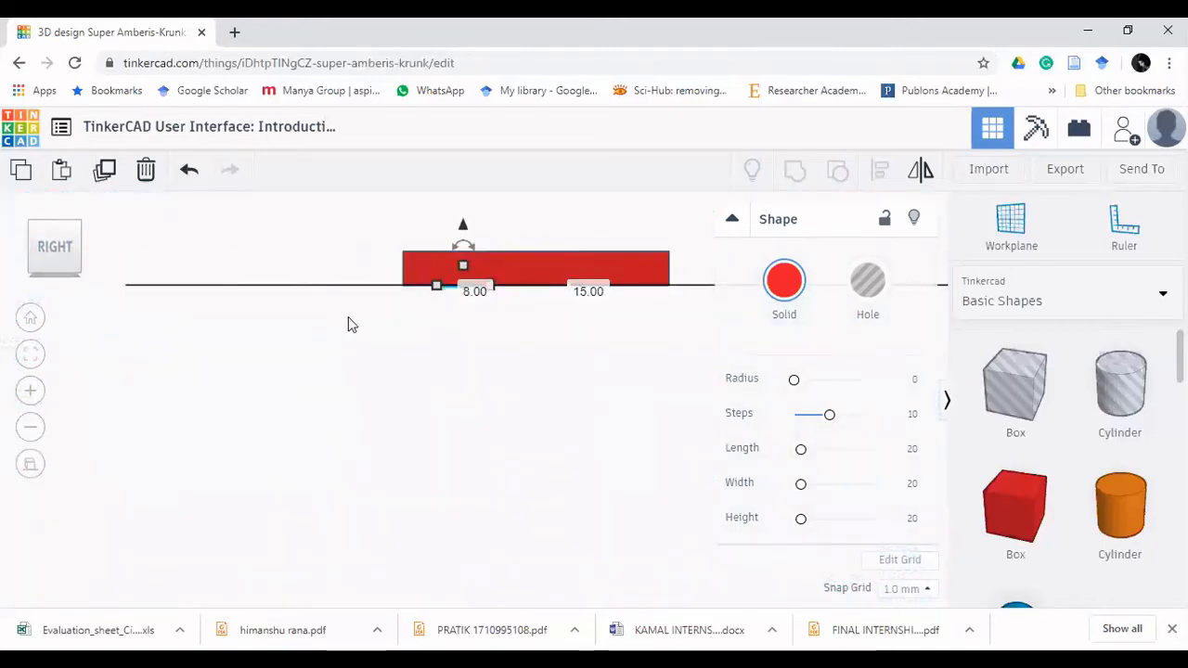
right_drag(350, 325, 382, 369)
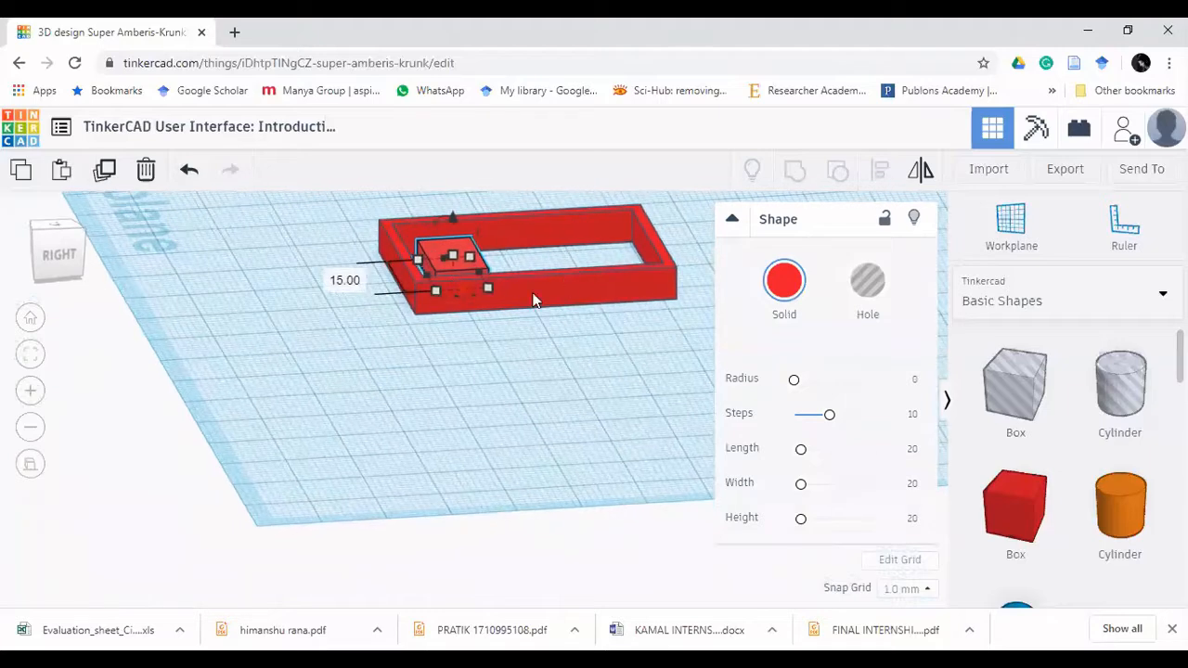
click(579, 293)
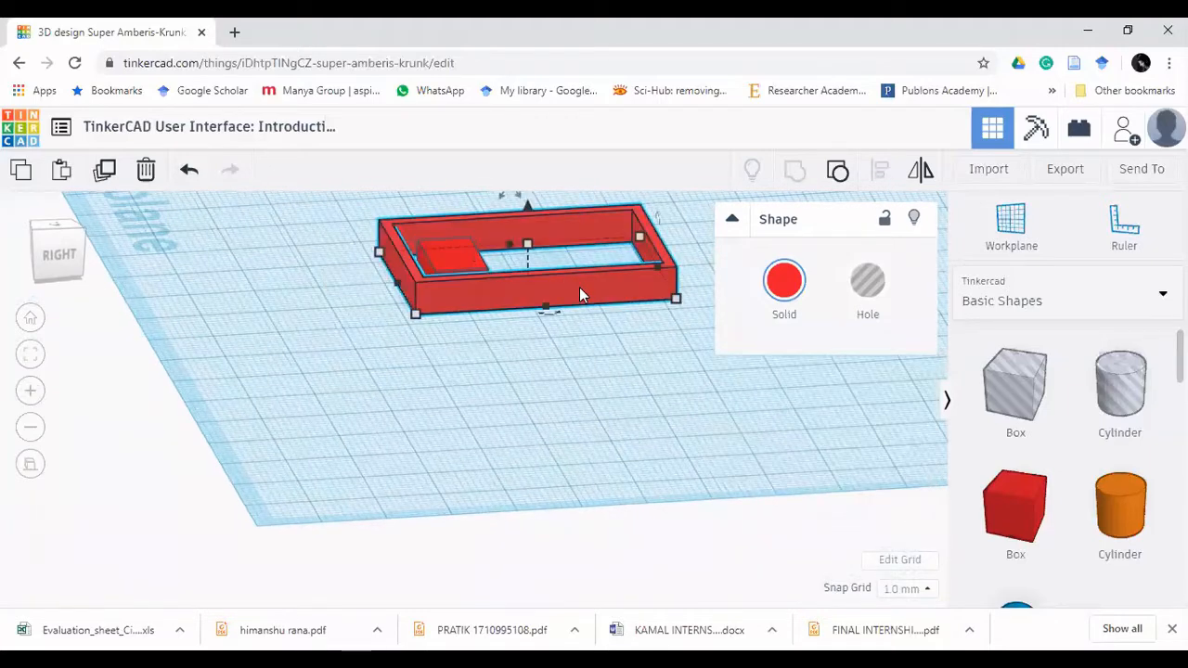
click(913, 225)
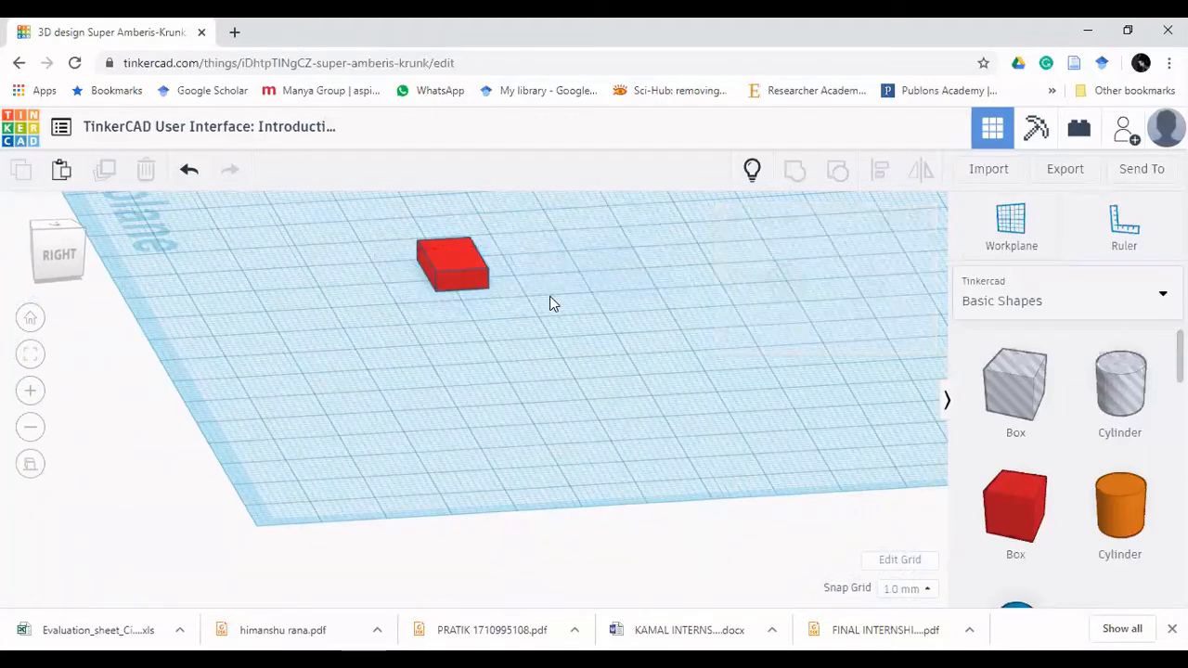
click(78, 251)
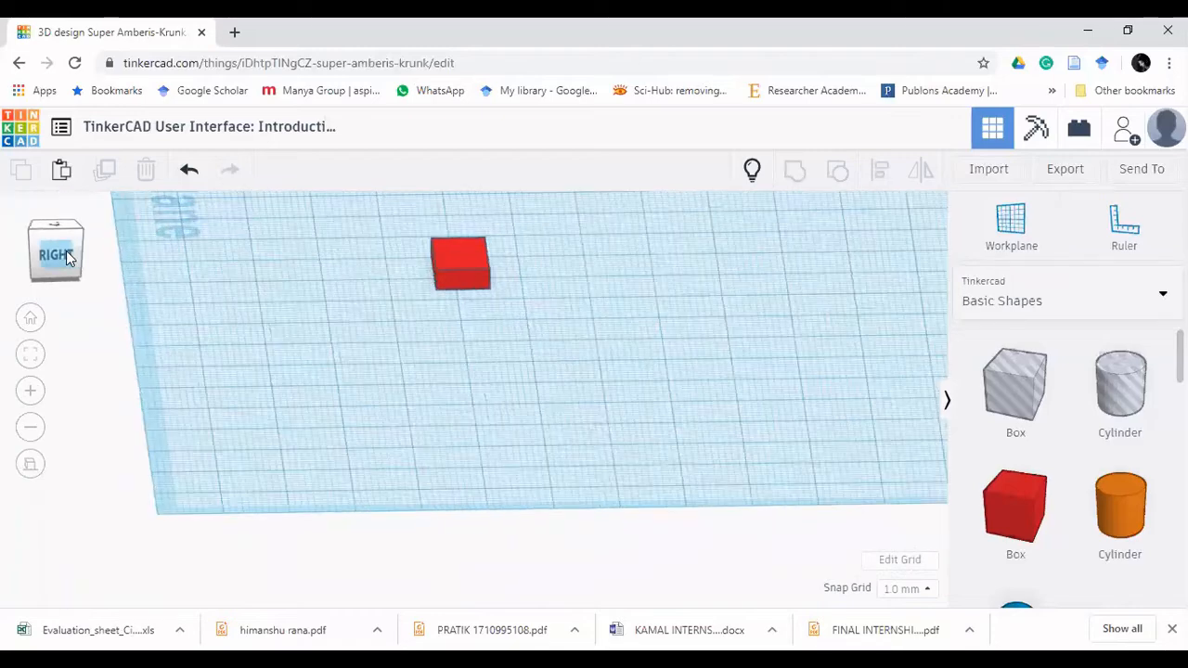
click(50, 264)
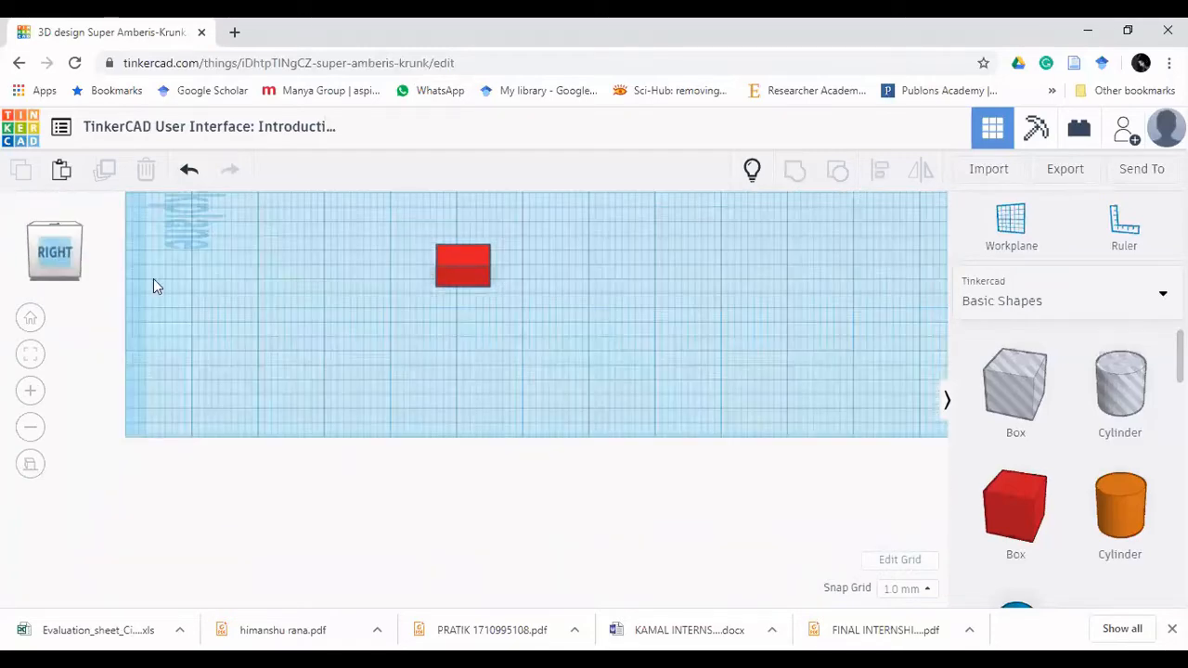
click(33, 322)
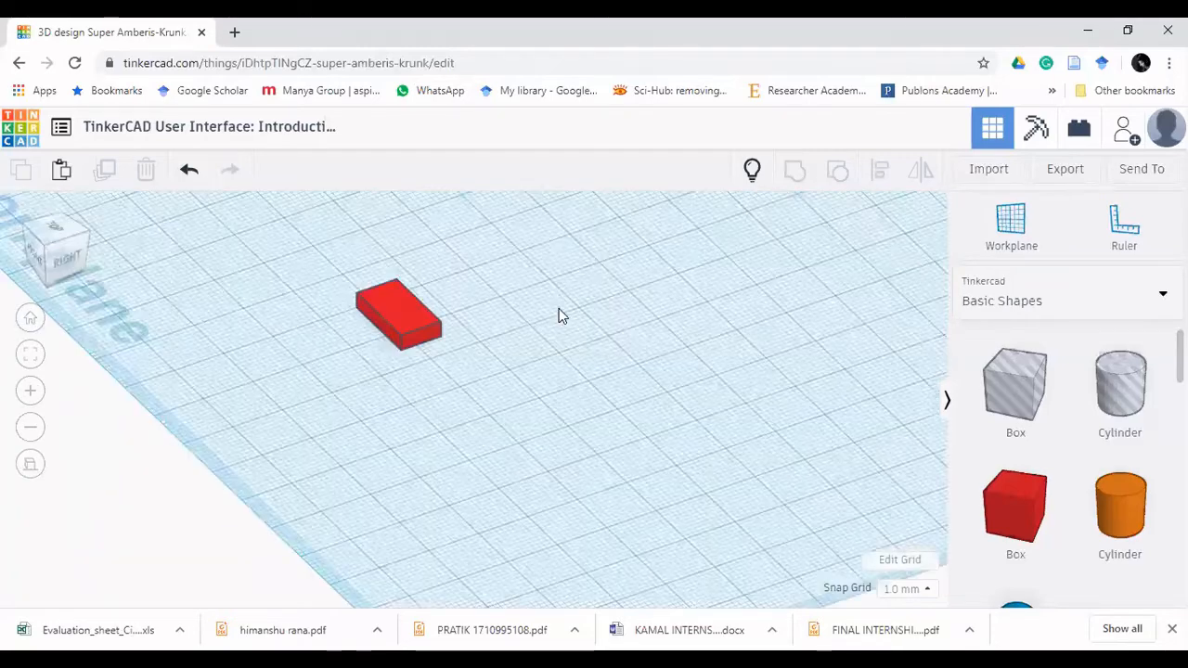
Step: Bring the hidden red frame back and switch the shape library to the Text and numbers collection
click(453, 455)
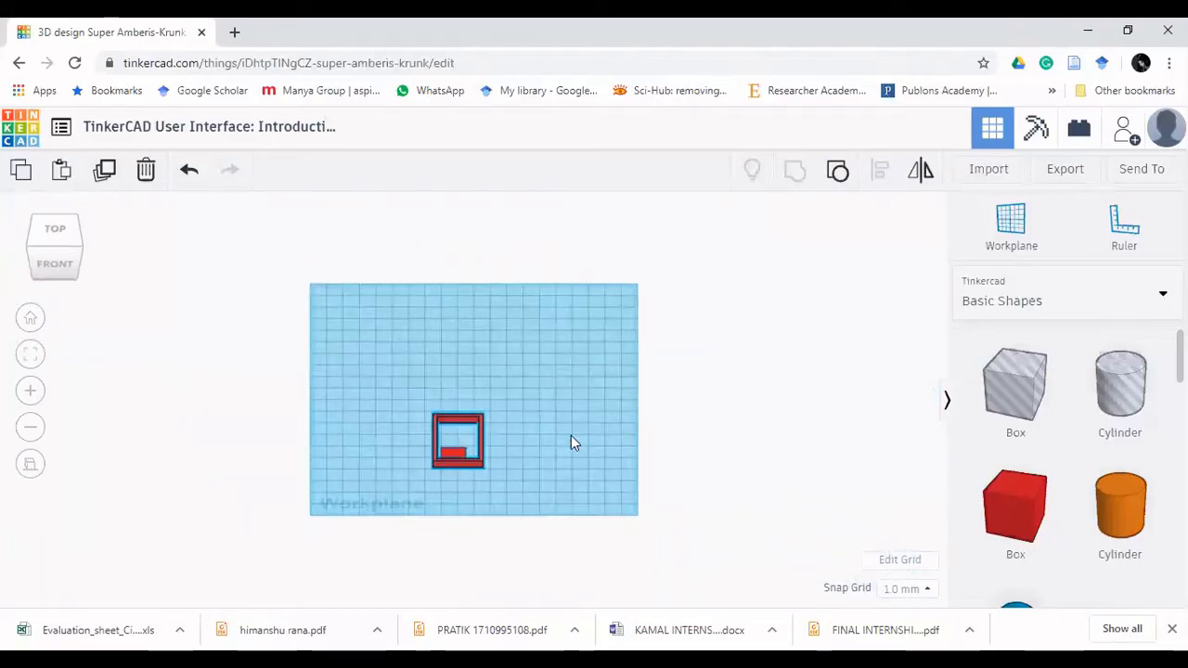
scroll(454, 469, up, 2)
scroll(478, 487, up, 3)
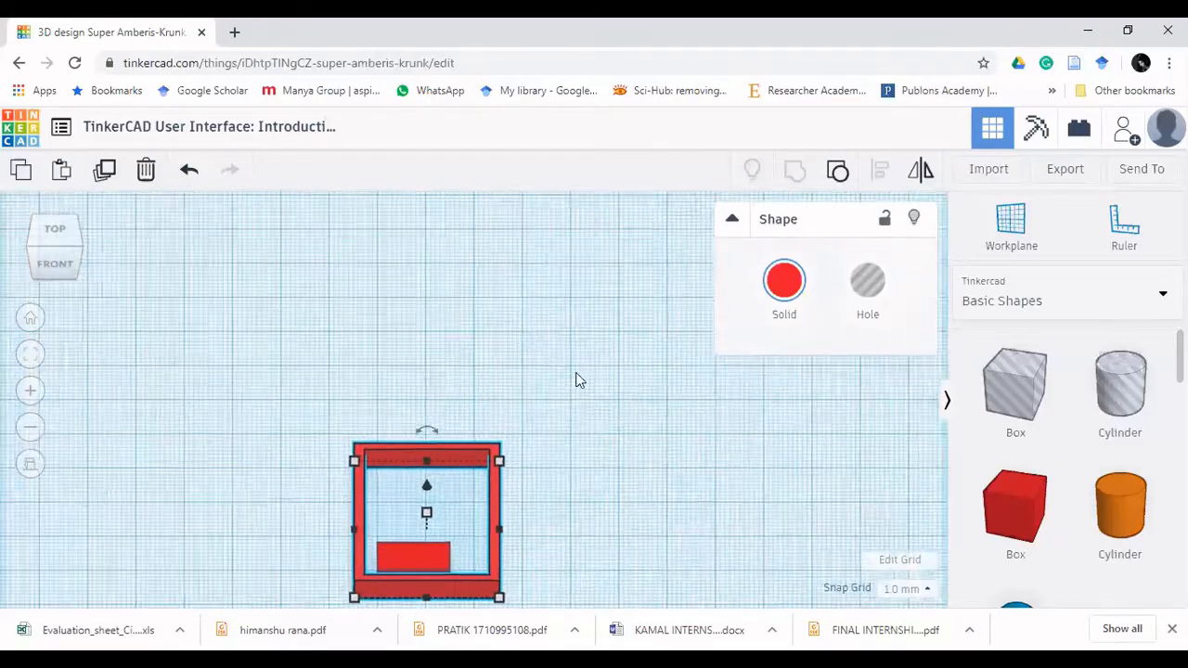
scroll(469, 534, up, 4)
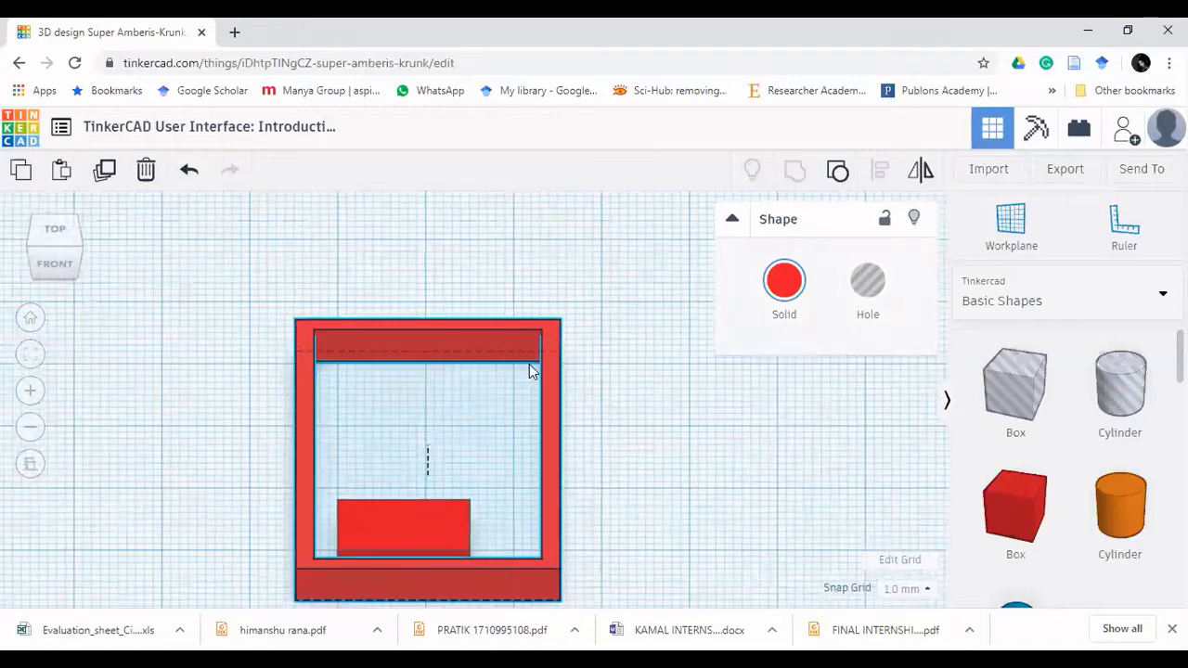
scroll(440, 452, up, 1)
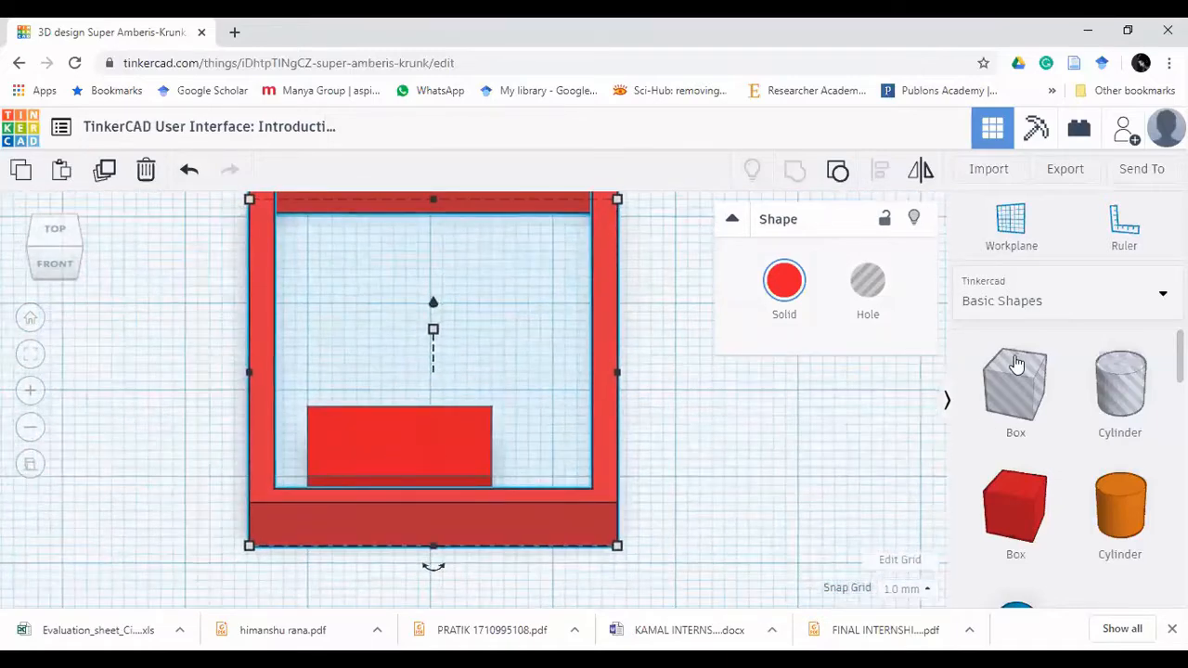
click(1040, 312)
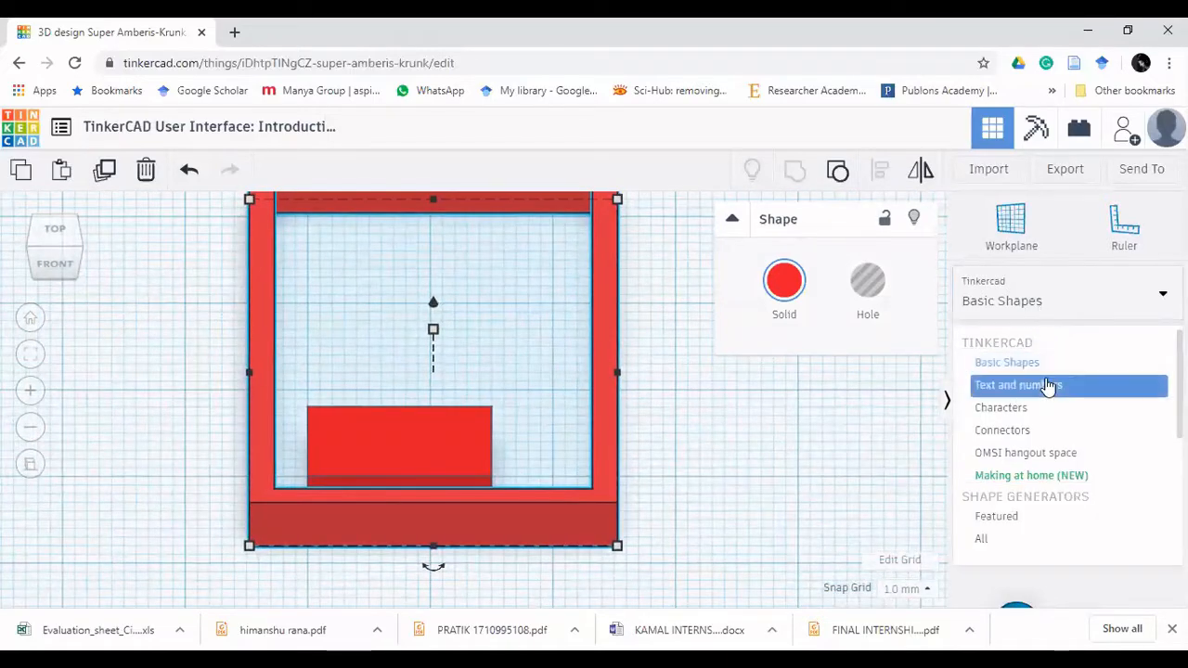
click(1047, 384)
drag(1015, 383, 399, 452)
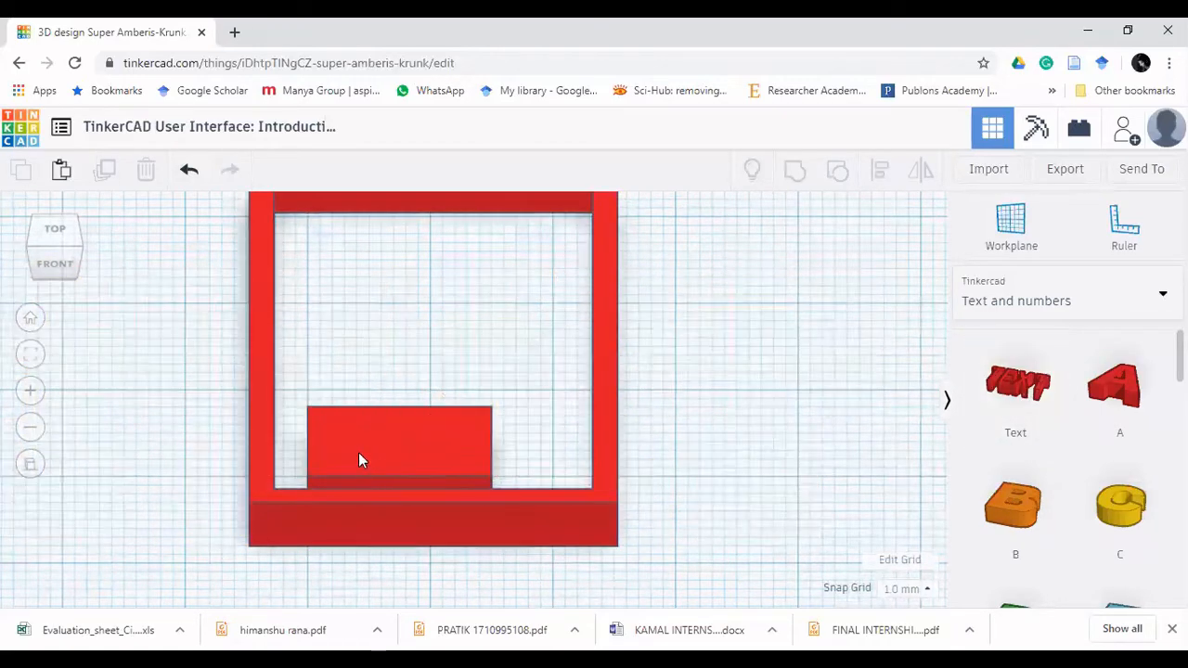
Step: Hide the rectangular red frame and place a new workplane on the small box's top face
click(536, 506)
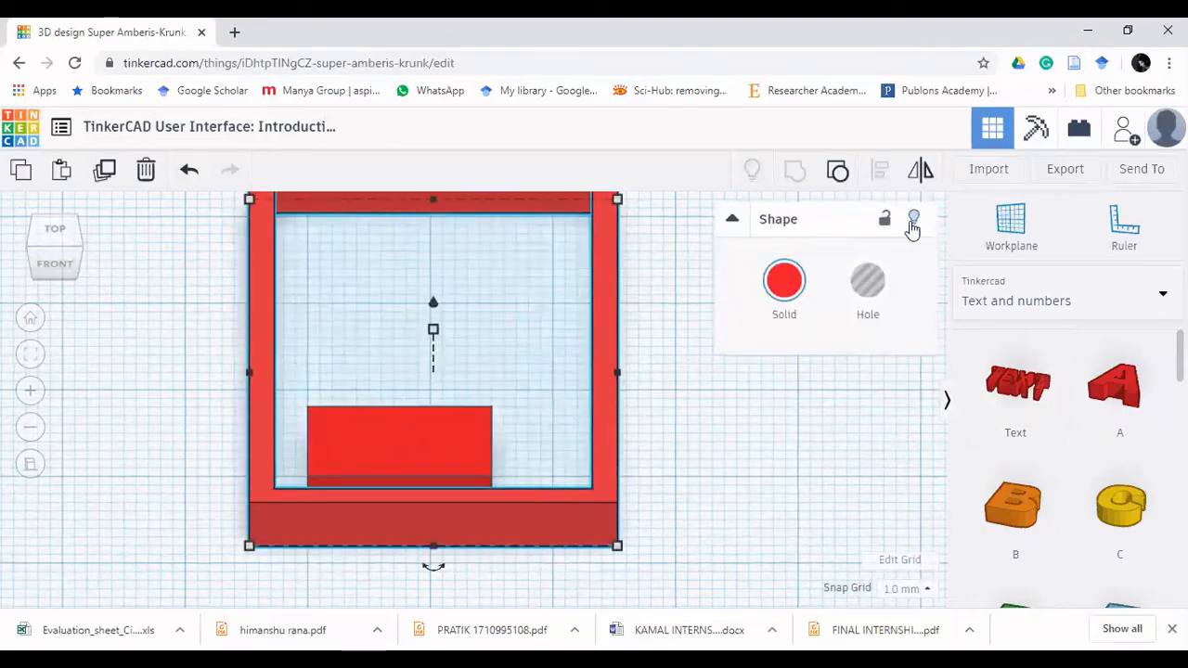
key(Delete)
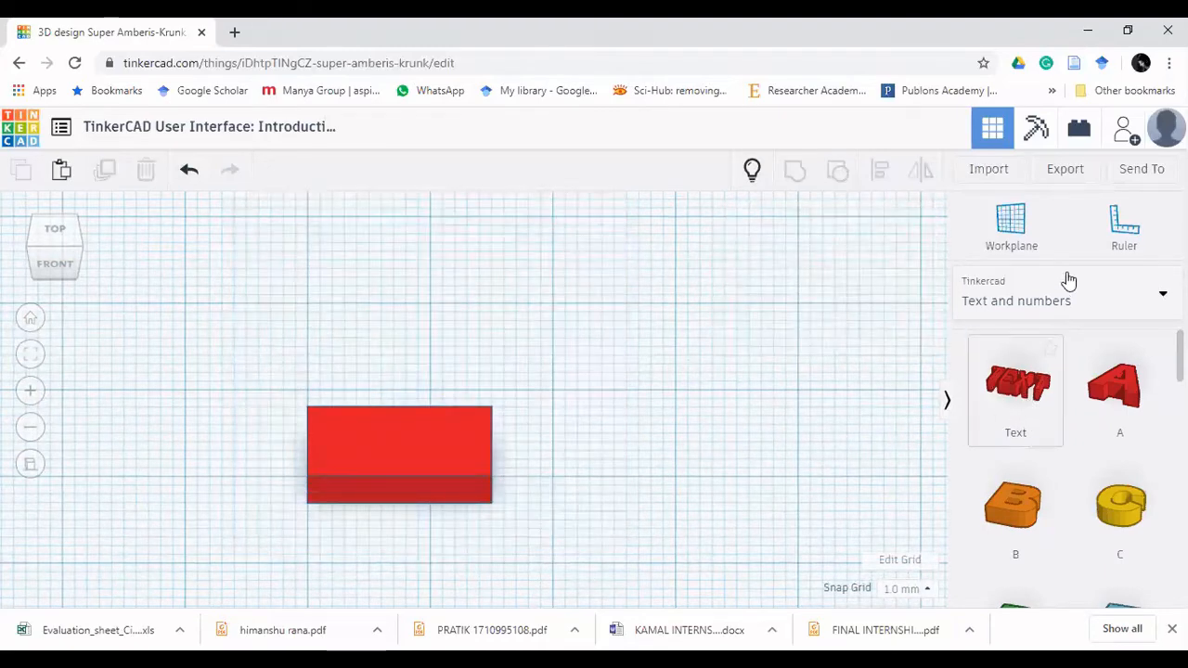
click(973, 249)
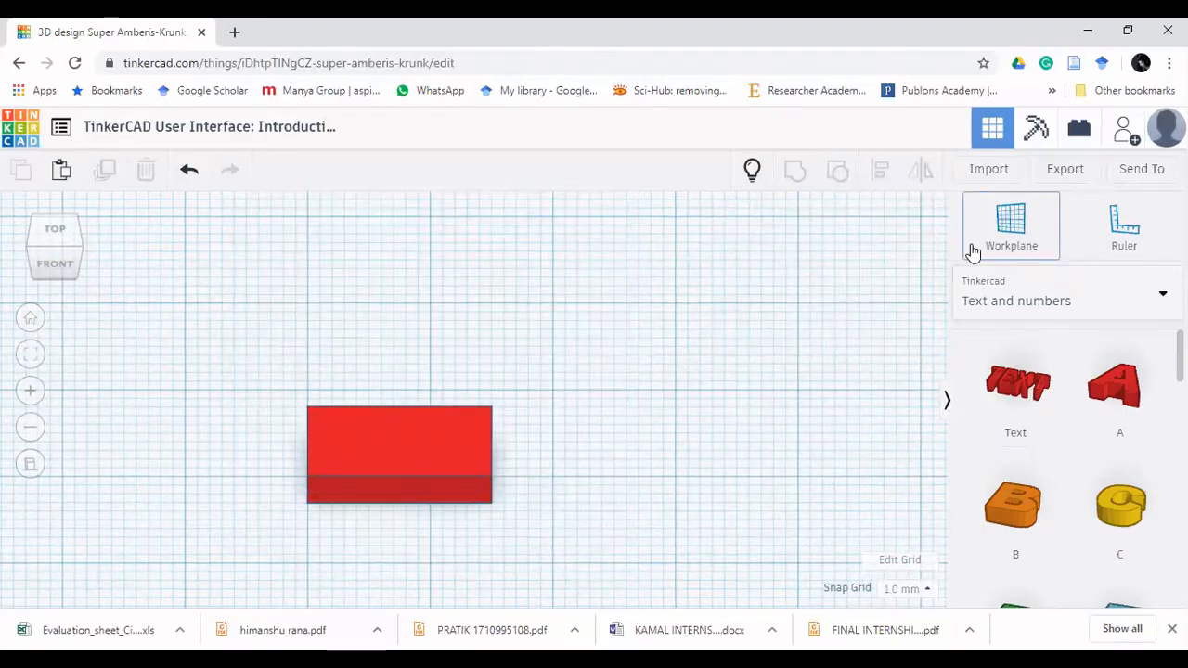
click(394, 448)
Step: Place a Text shape on the small box's top face and set its text to "test"
click(1015, 390)
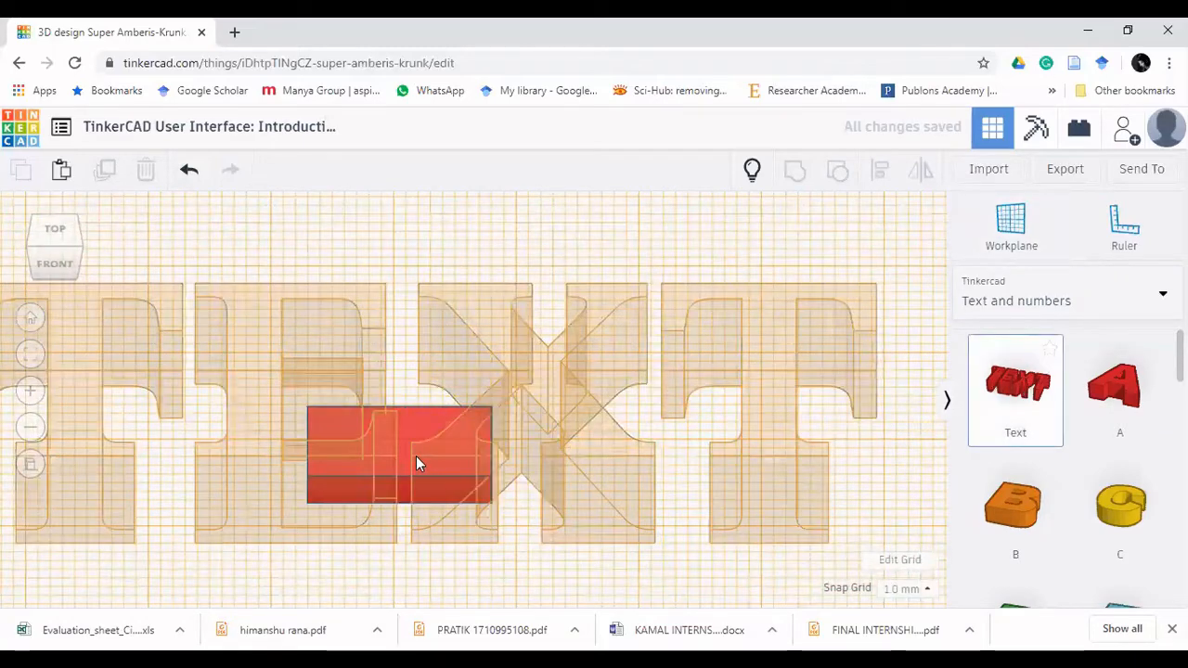
click(416, 455)
click(854, 378)
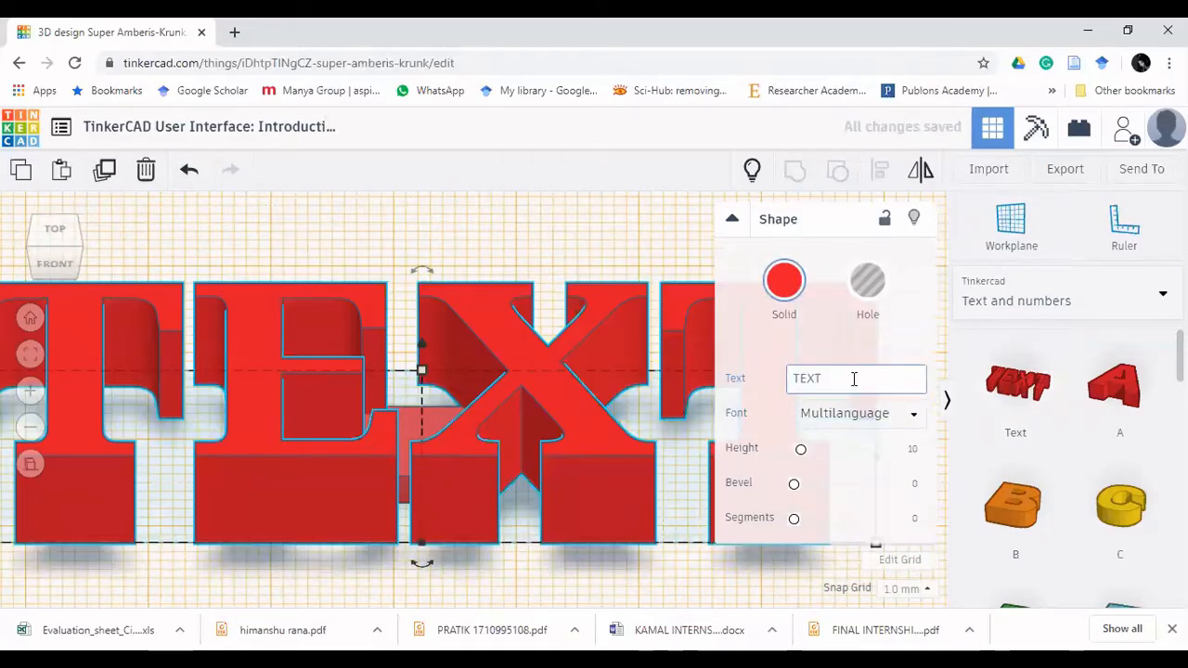
key(BackSpace)
key(BackSpace)
key(BackSpace)
key(BackSpace)
text(test)
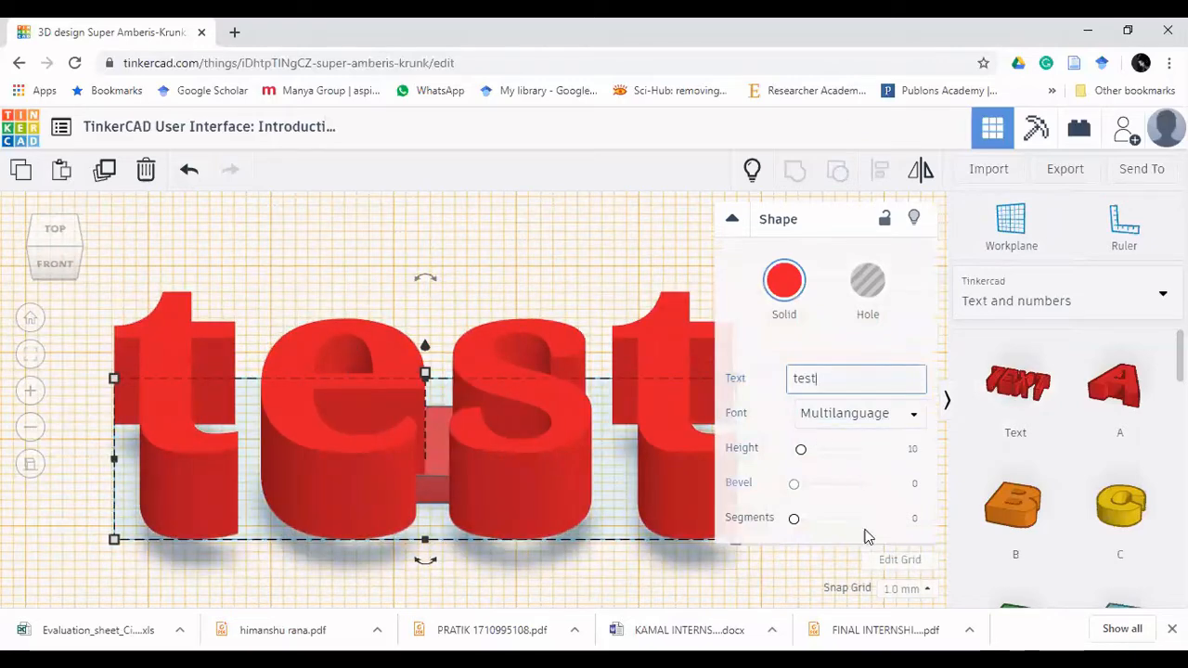
click(258, 557)
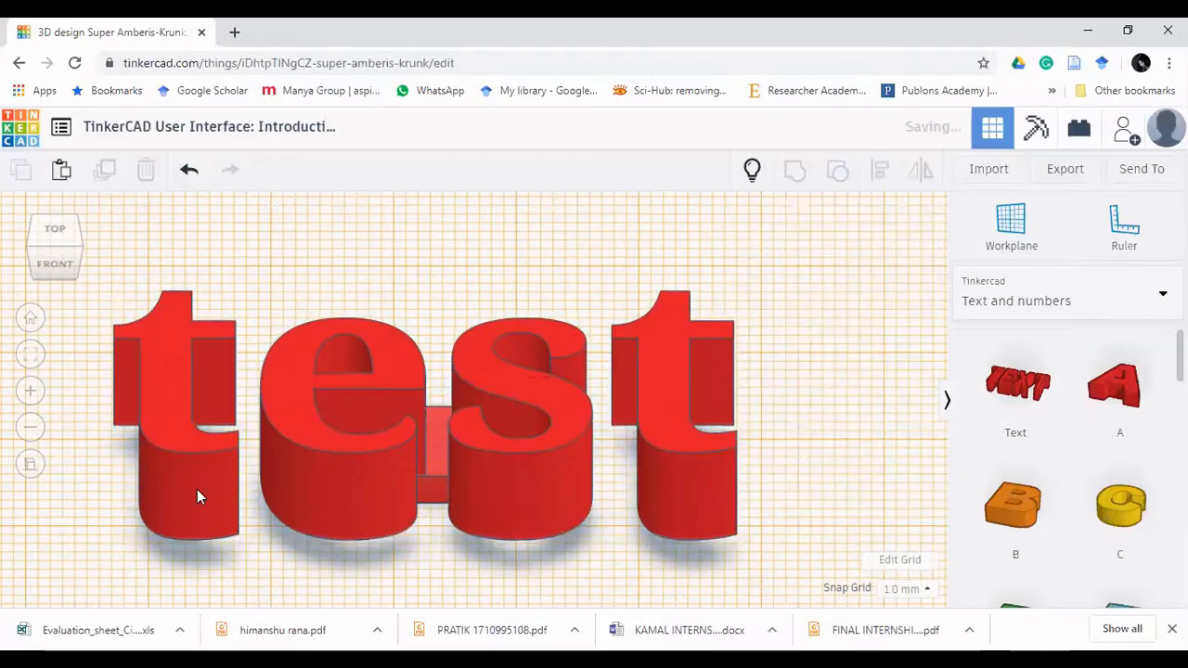
Step: Shrink the "test" text to about 4.9 by 1 mm and move it onto the small box
click(135, 536)
drag(114, 545, 677, 388)
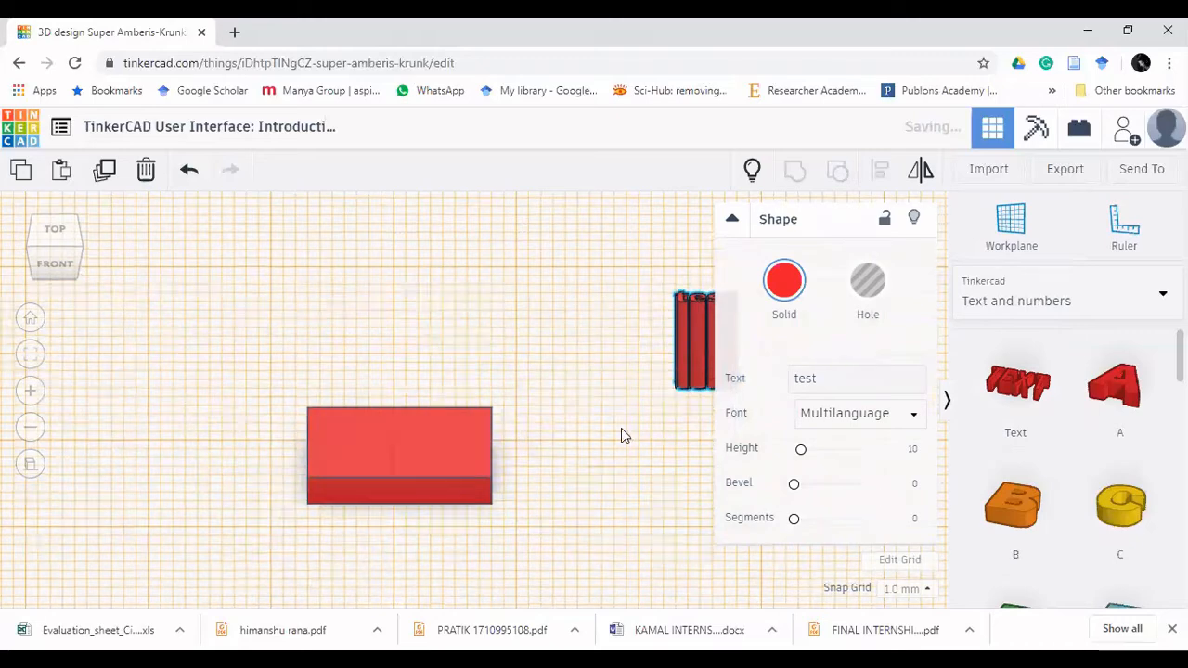
middle_drag(621, 428, 365, 527)
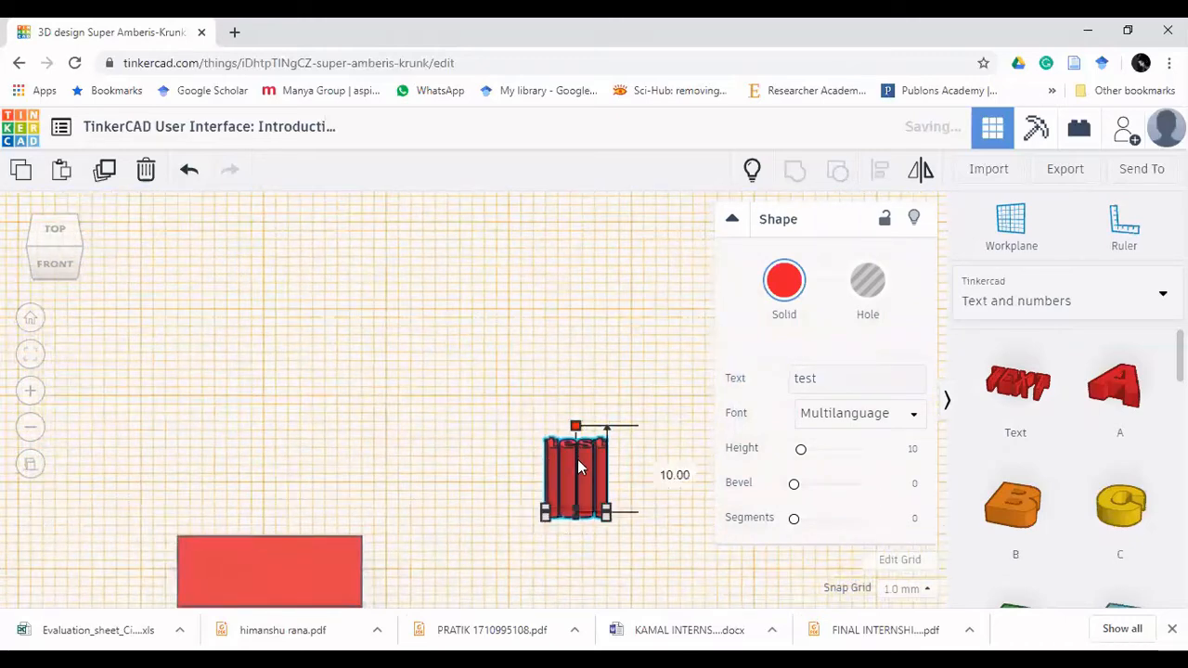
drag(576, 425, 265, 577)
middle_drag(567, 389, 652, 308)
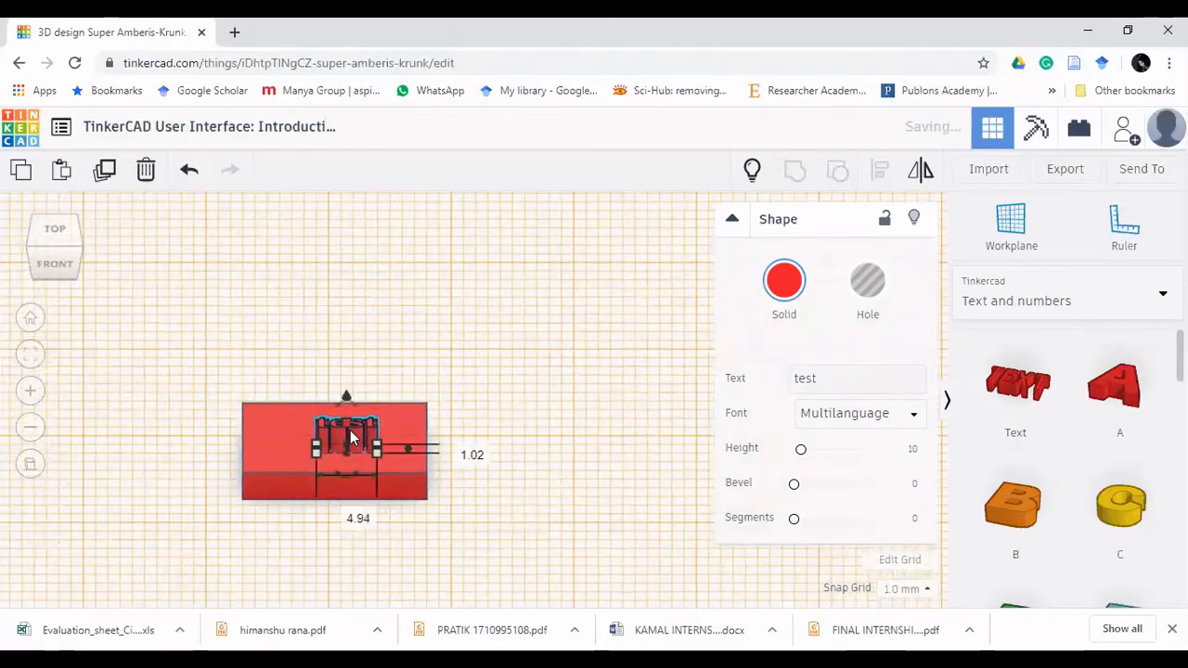
drag(346, 418, 347, 484)
Step: Move the text off to the side of the small box and align the two shapes with each other
right_drag(515, 526, 358, 511)
drag(338, 497, 612, 433)
click(652, 403)
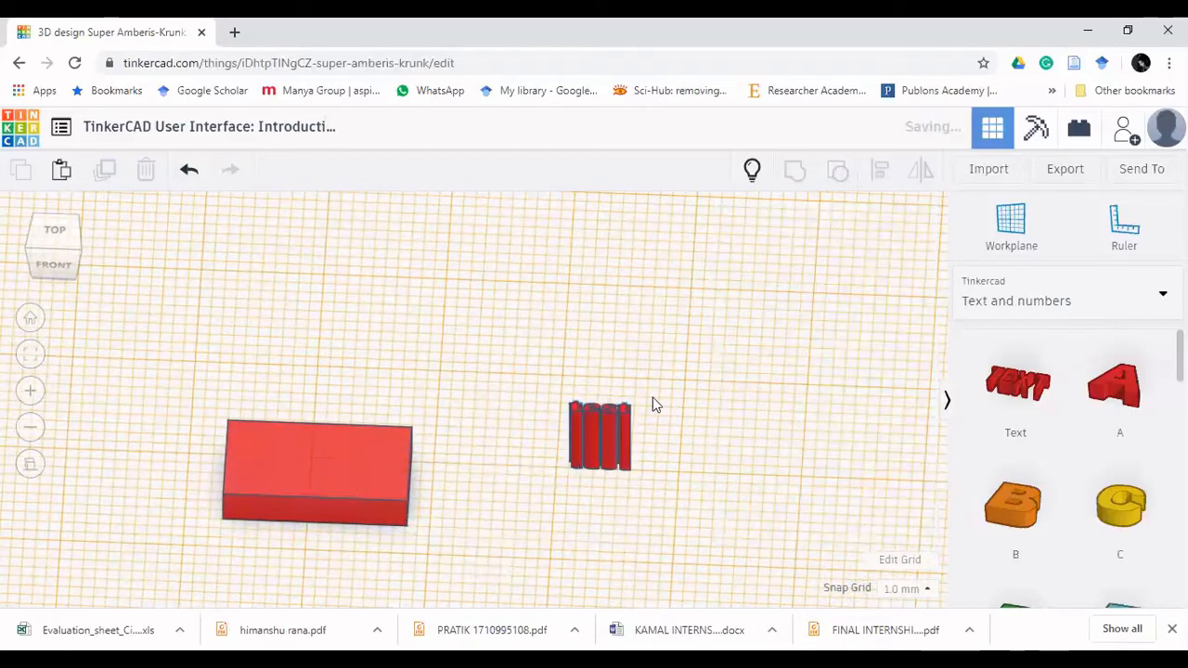
drag(668, 373, 270, 531)
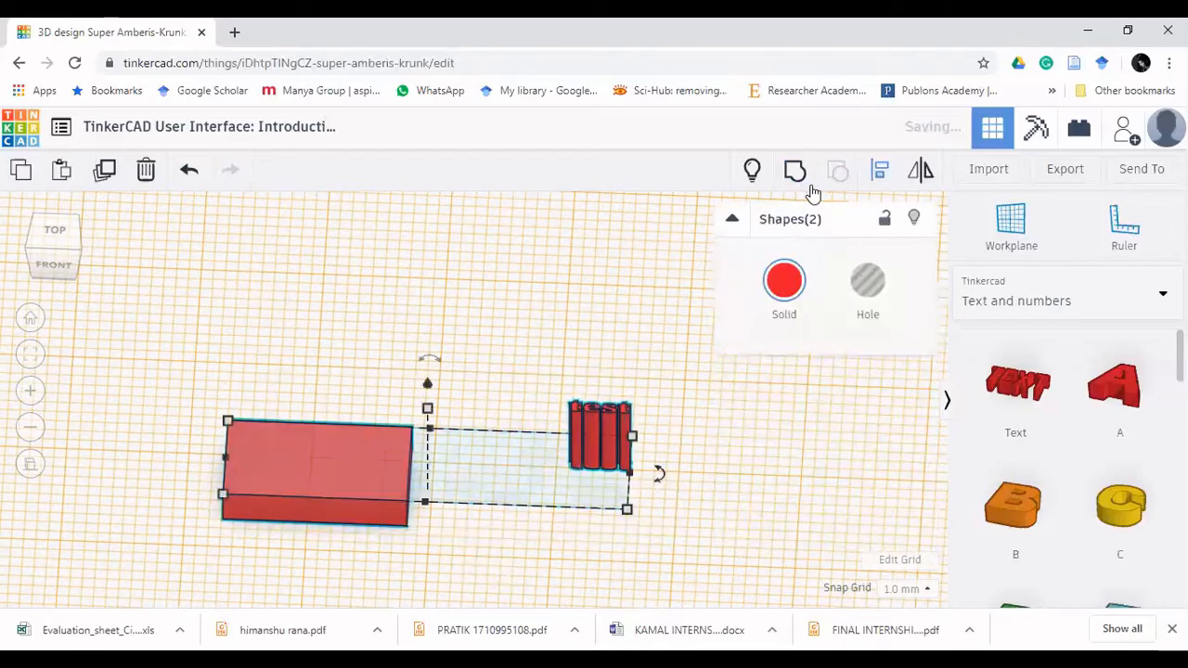
key(l)
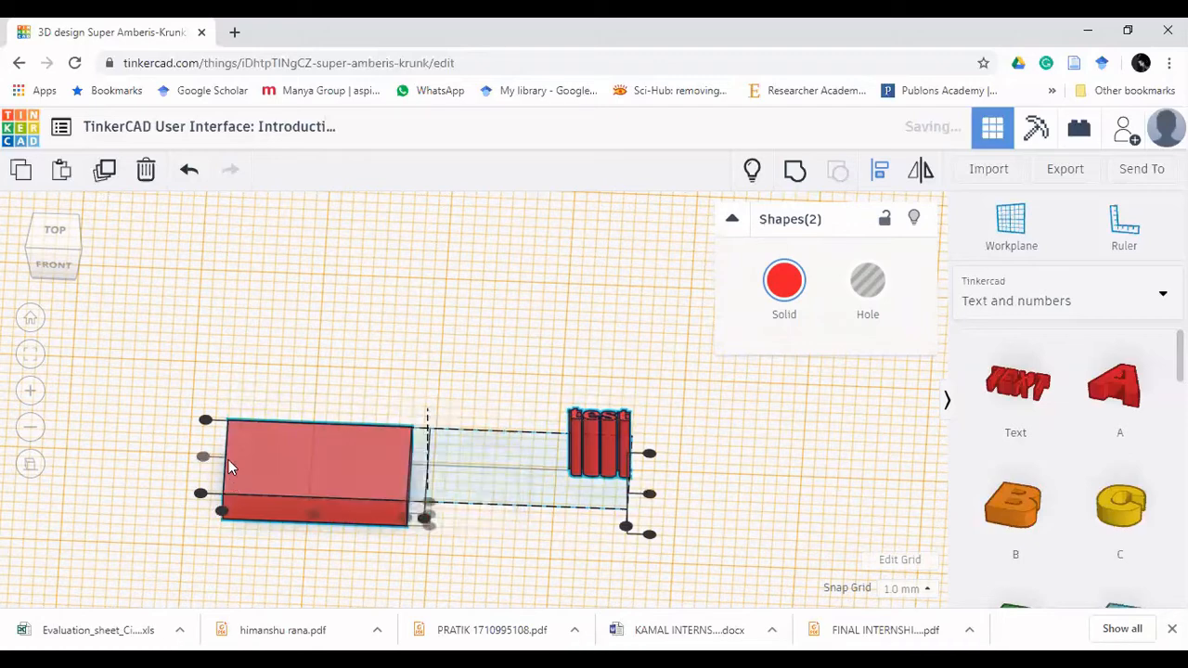
click(411, 533)
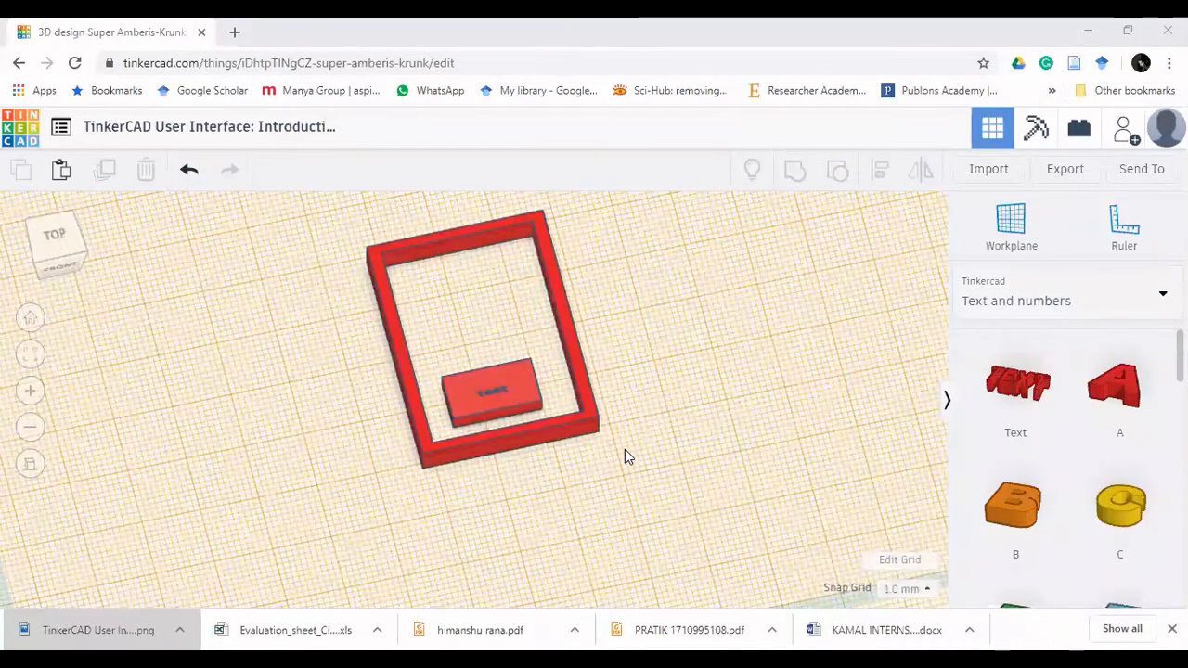
Step: Undo the recent edits back to the full-size "test" text
click(626, 448)
key(ctrl+z)
key(ctrl+z)
key(ctrl+z)
key(ctrl+z)
key(ctrl+z)
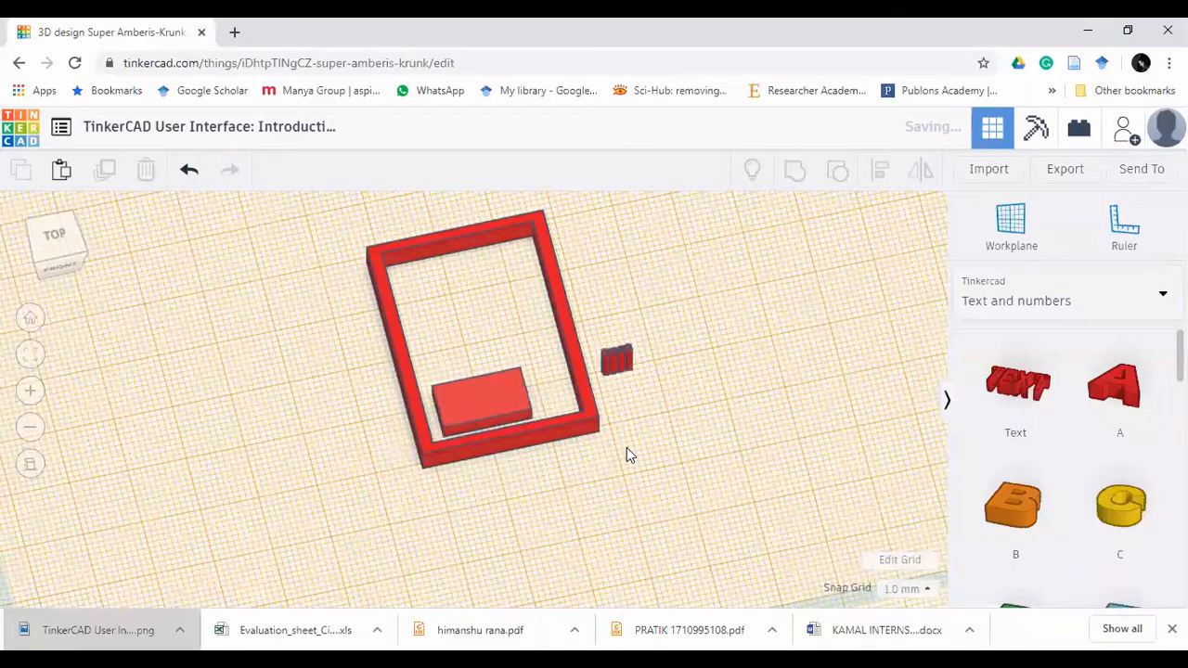
key(ctrl+y)
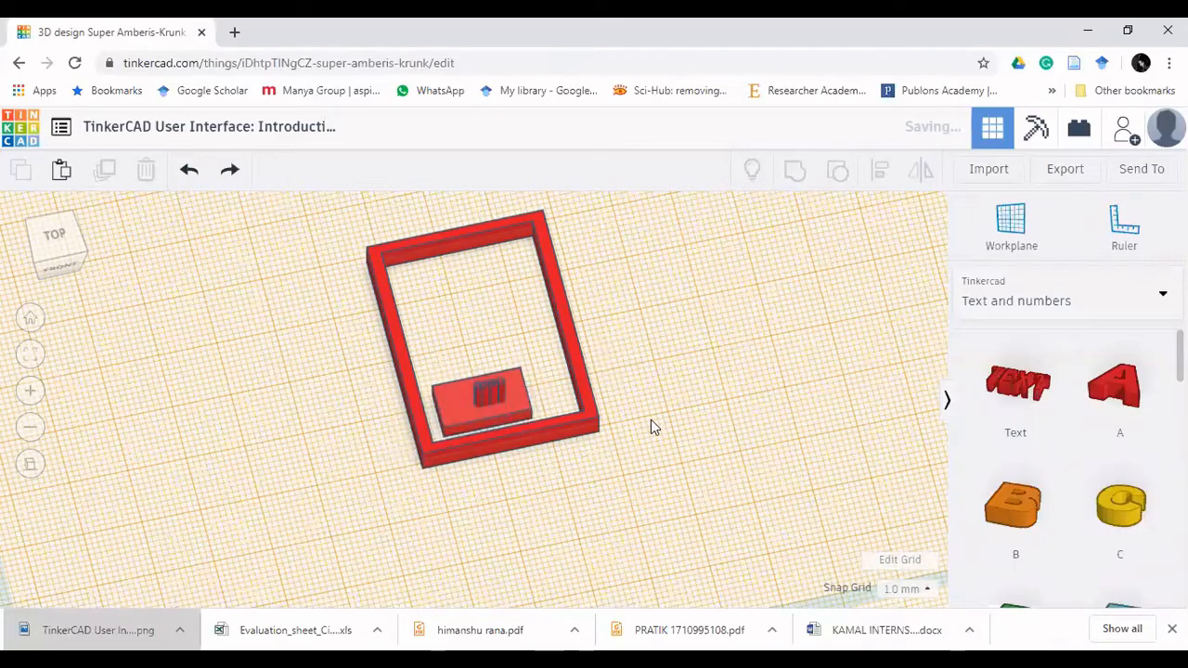
key(ctrl+y)
key(ctrl+y)
key(ctrl+y)
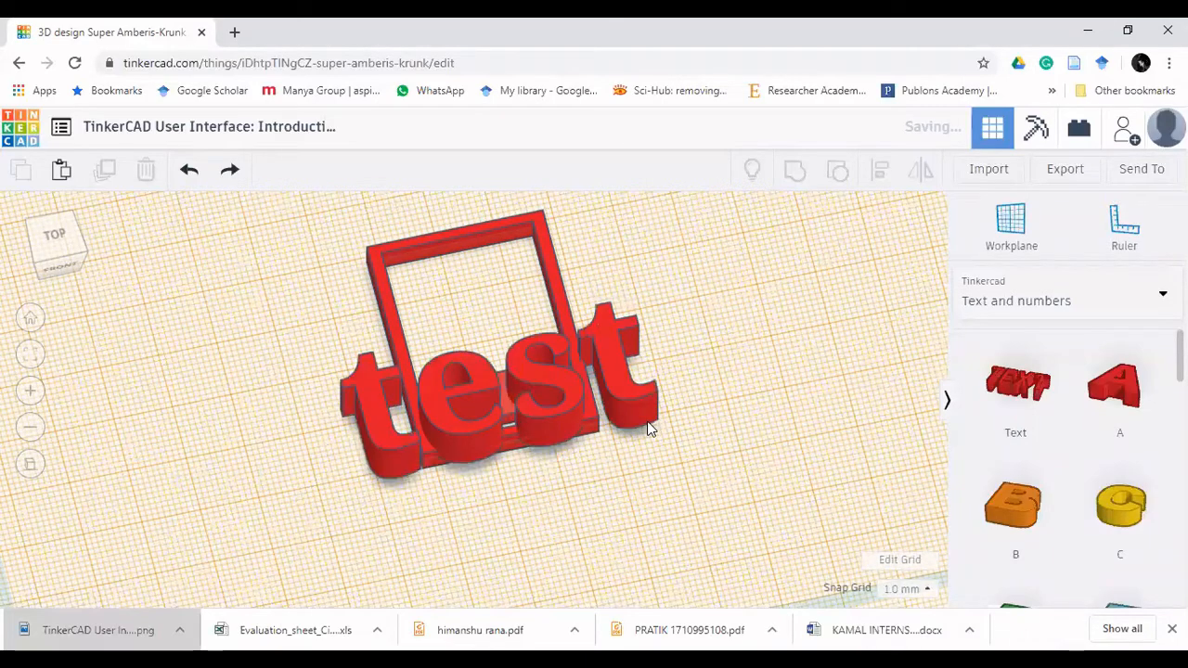
Step: Shrink the "test" text to about 10.9 by 3 mm and position it over the small box in top view
click(538, 426)
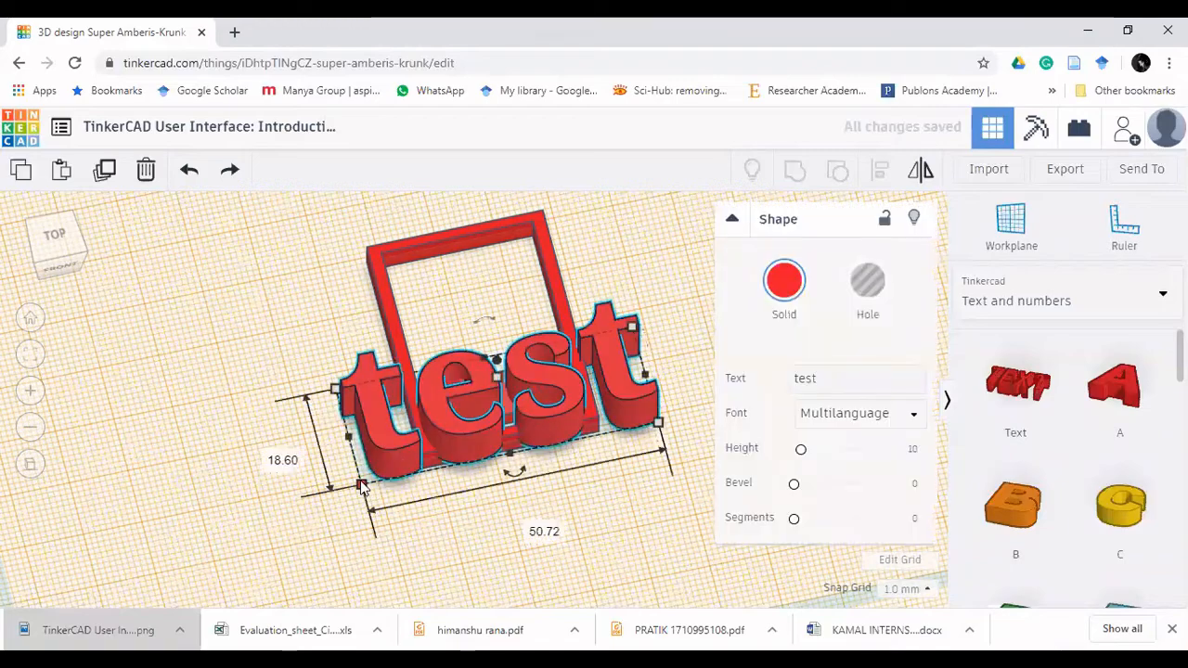
drag(362, 487, 578, 352)
drag(60, 242, 60, 238)
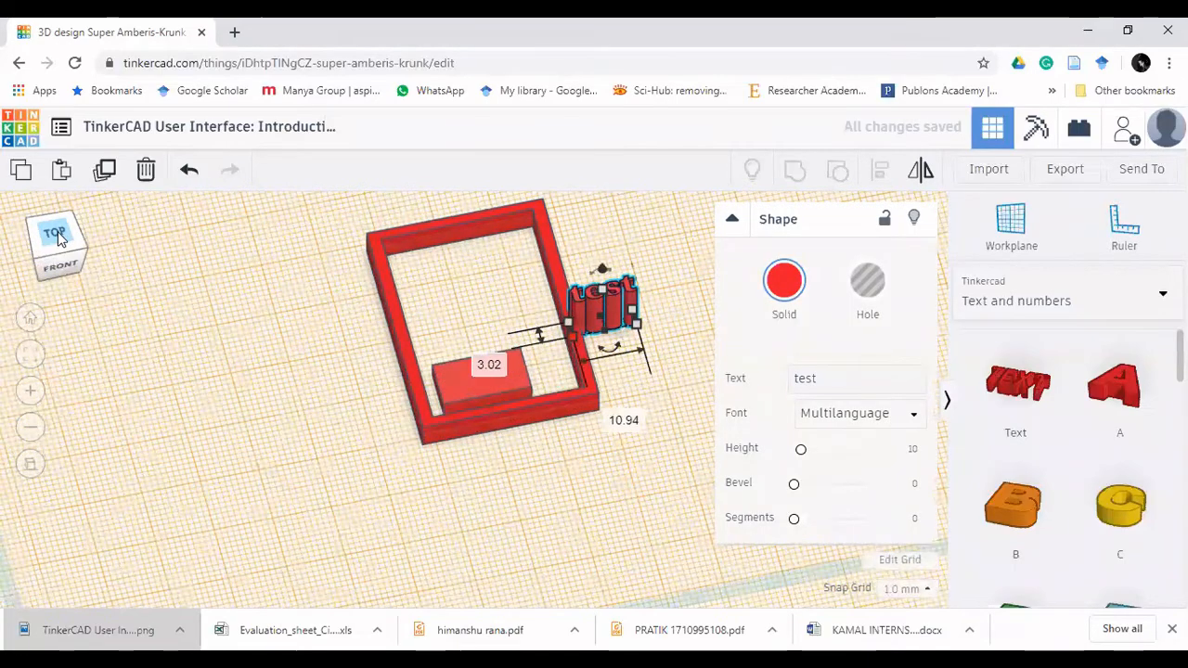
click(56, 235)
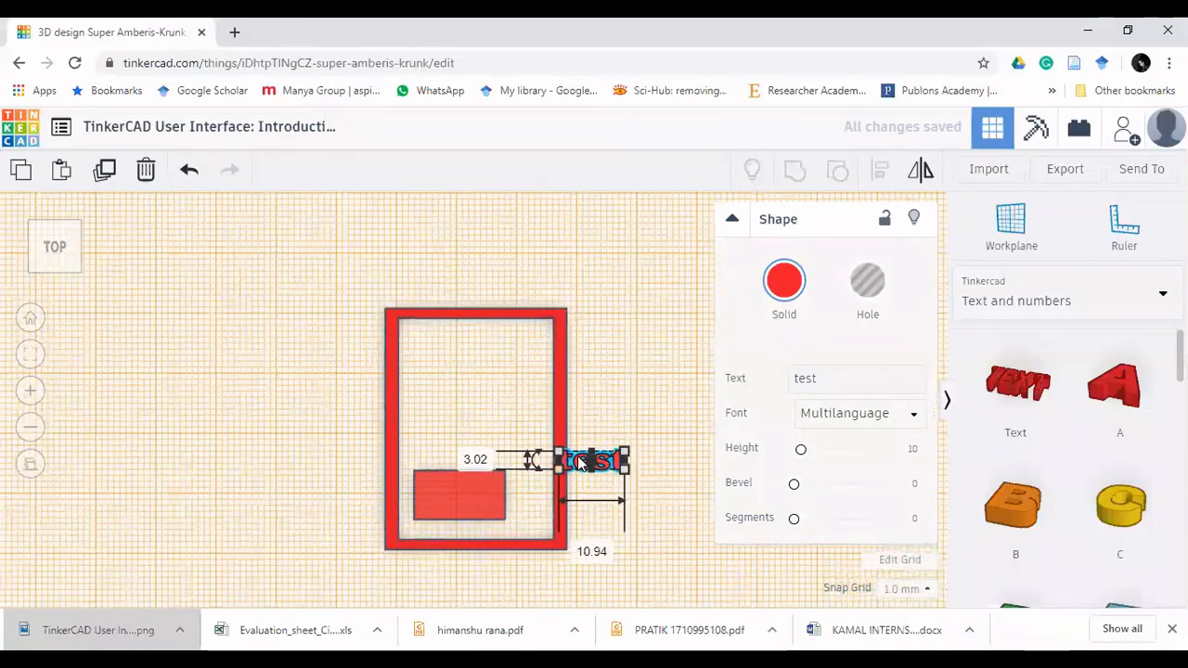
drag(580, 461, 446, 491)
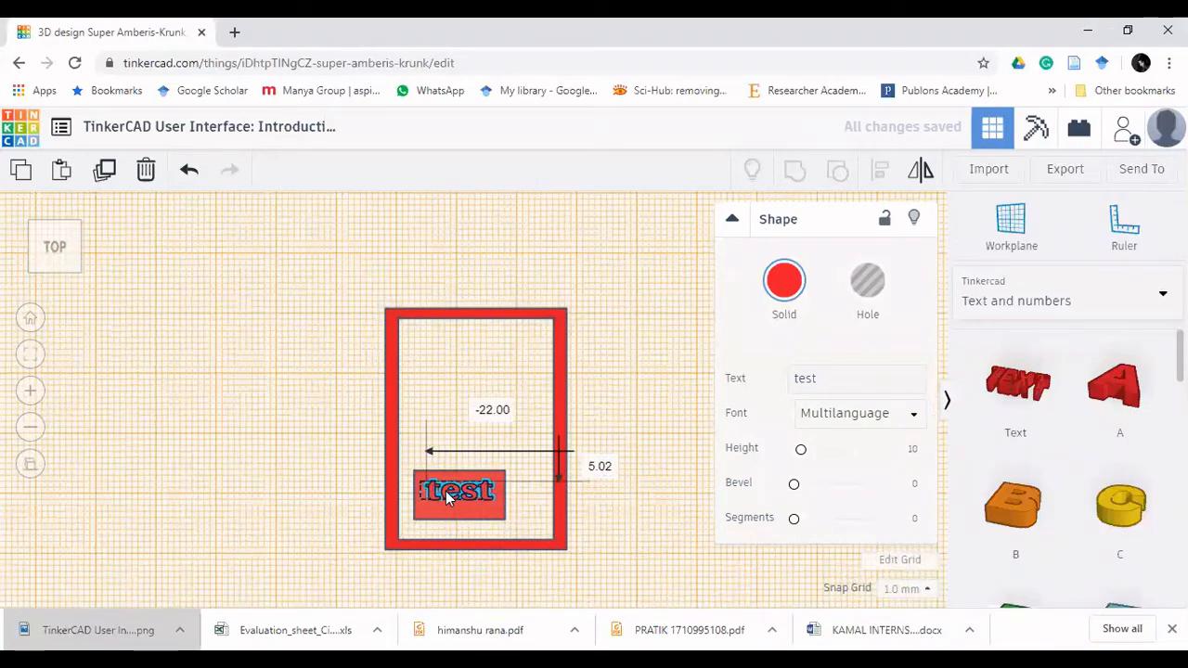
Step: Lower the "test" text by 8 mm into the small box and turn it into a hole
right_drag(496, 506, 440, 354)
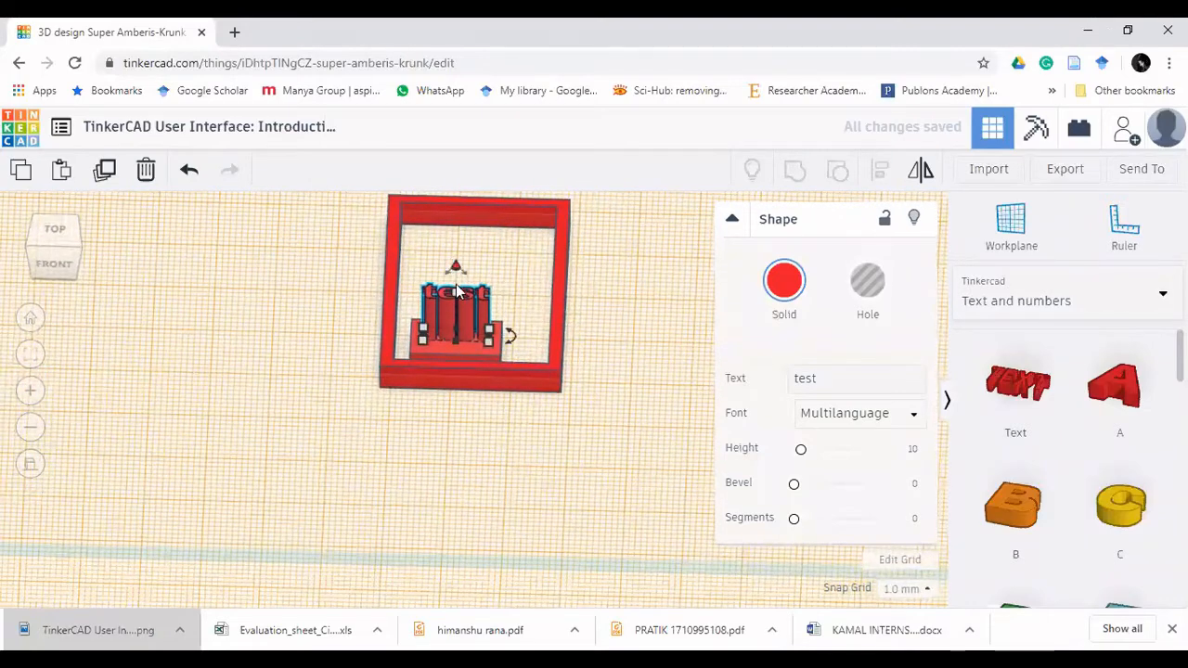
drag(456, 292, 458, 298)
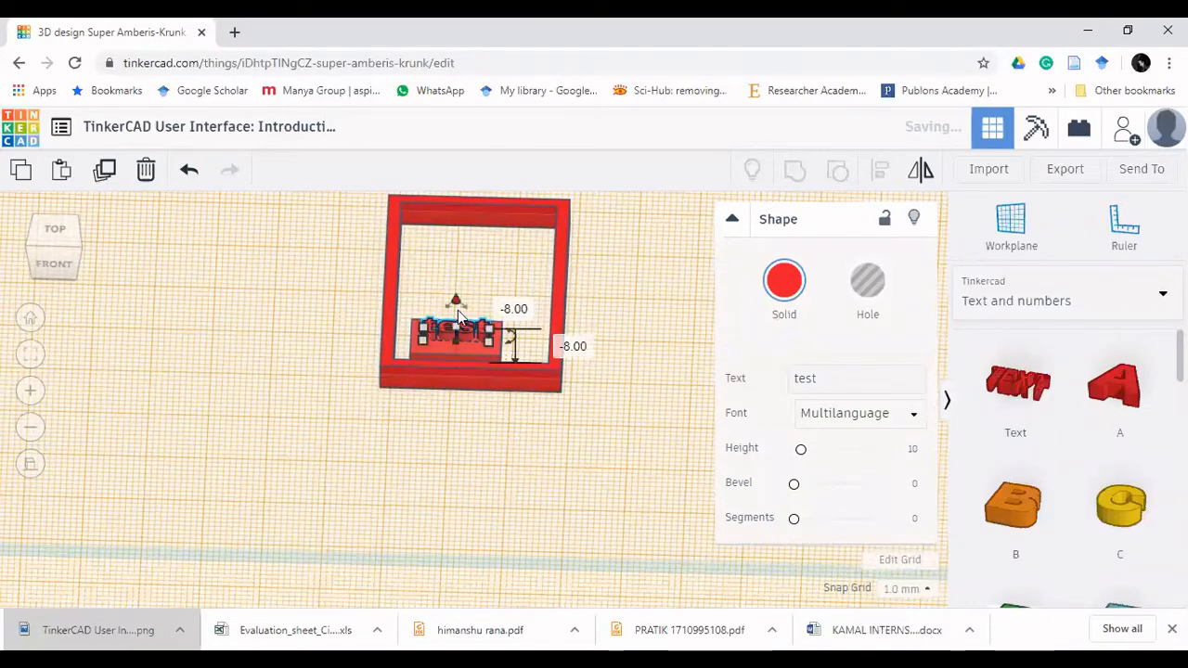
click(872, 297)
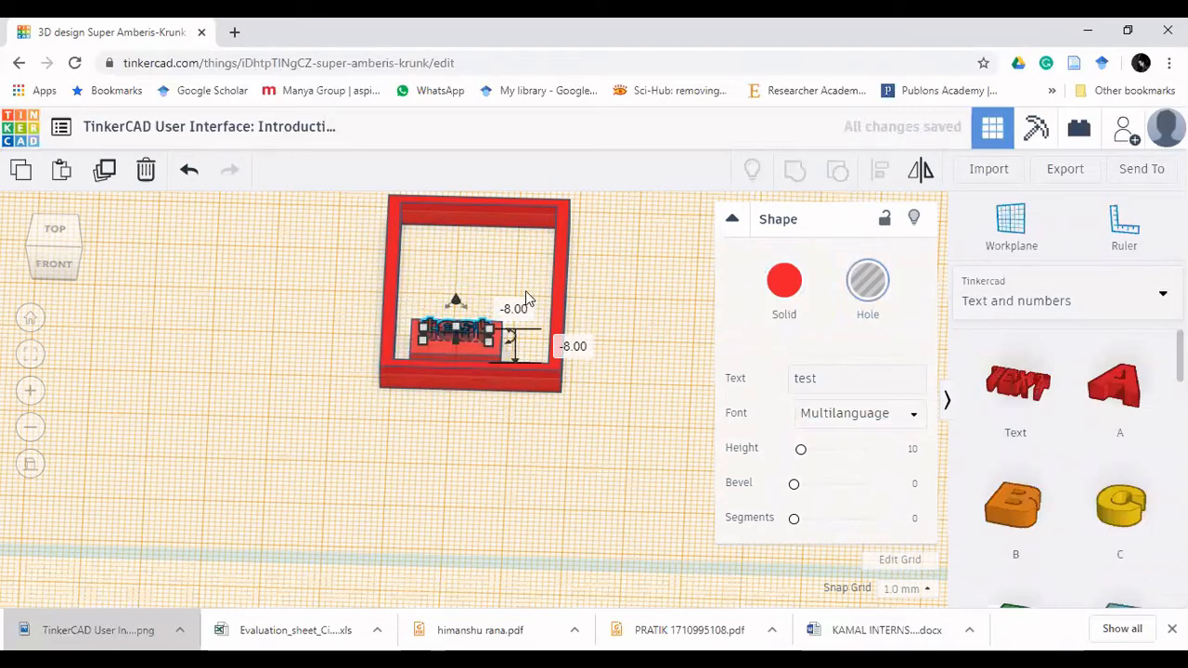
Step: Group the text hole with the small box to engrave "test" into its top face
click(519, 321)
drag(454, 349, 454, 347)
click(798, 175)
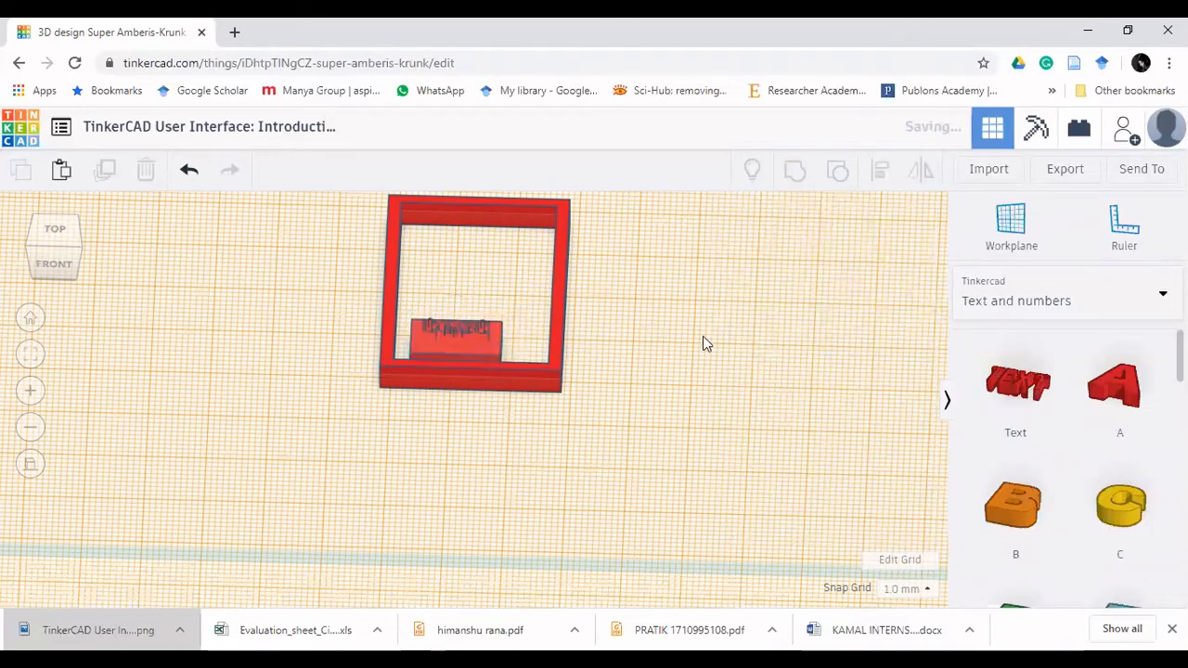
right_drag(676, 368, 676, 425)
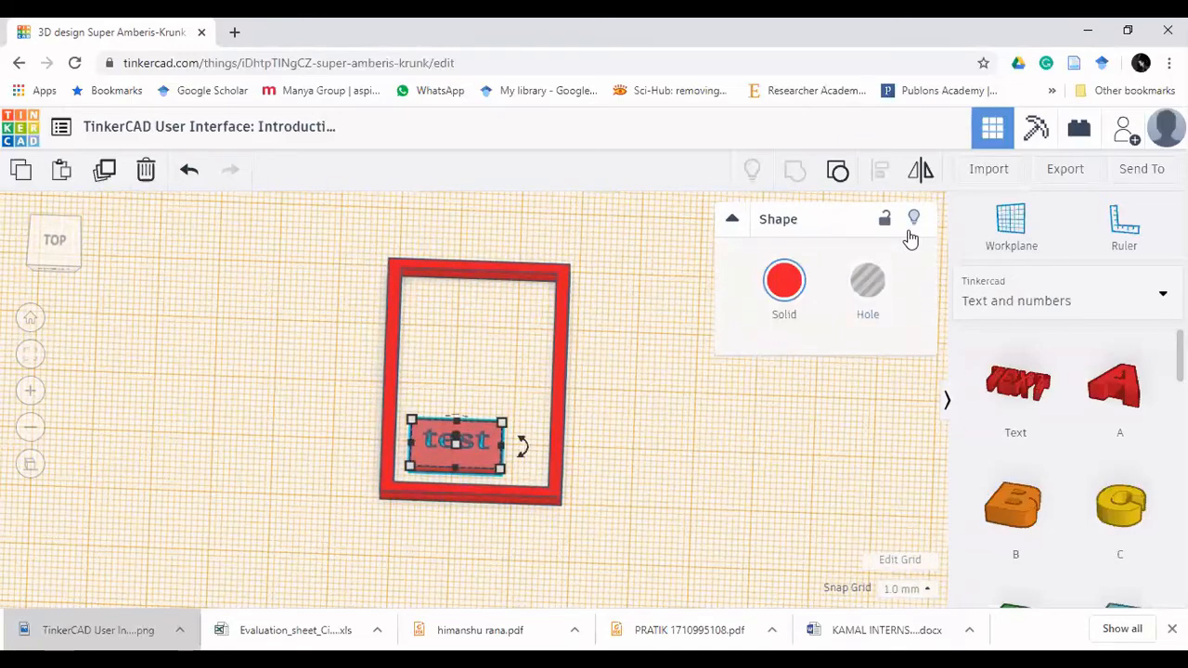
key(Escape)
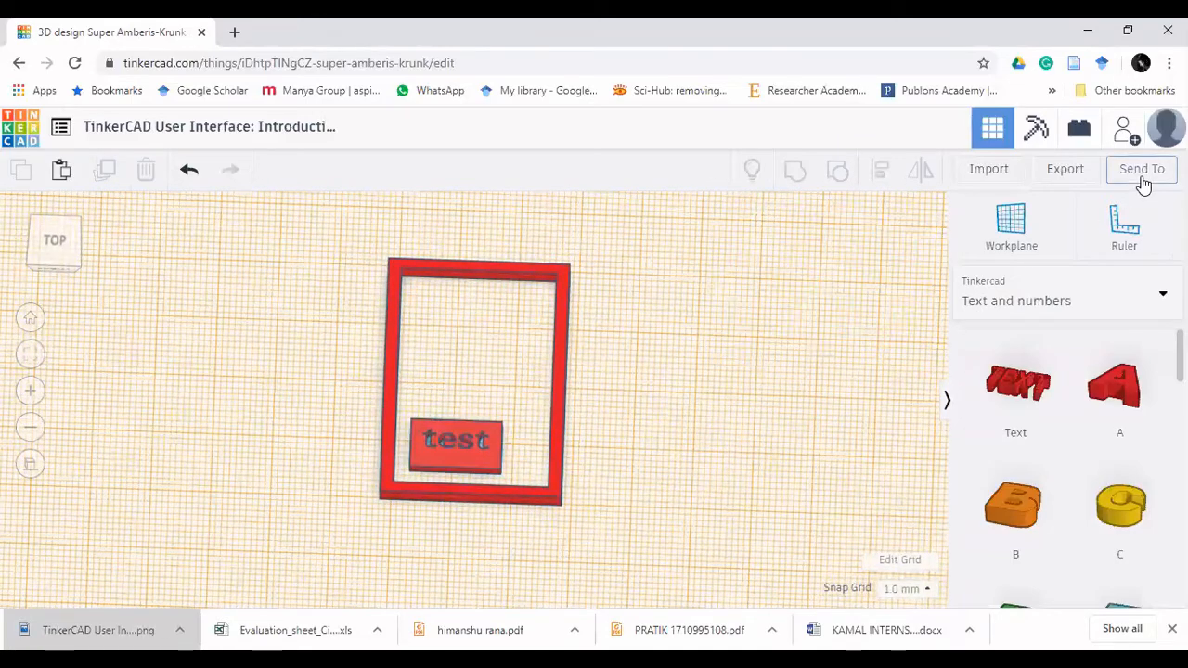
Step: Download a picture of the design from the sending options
click(1142, 176)
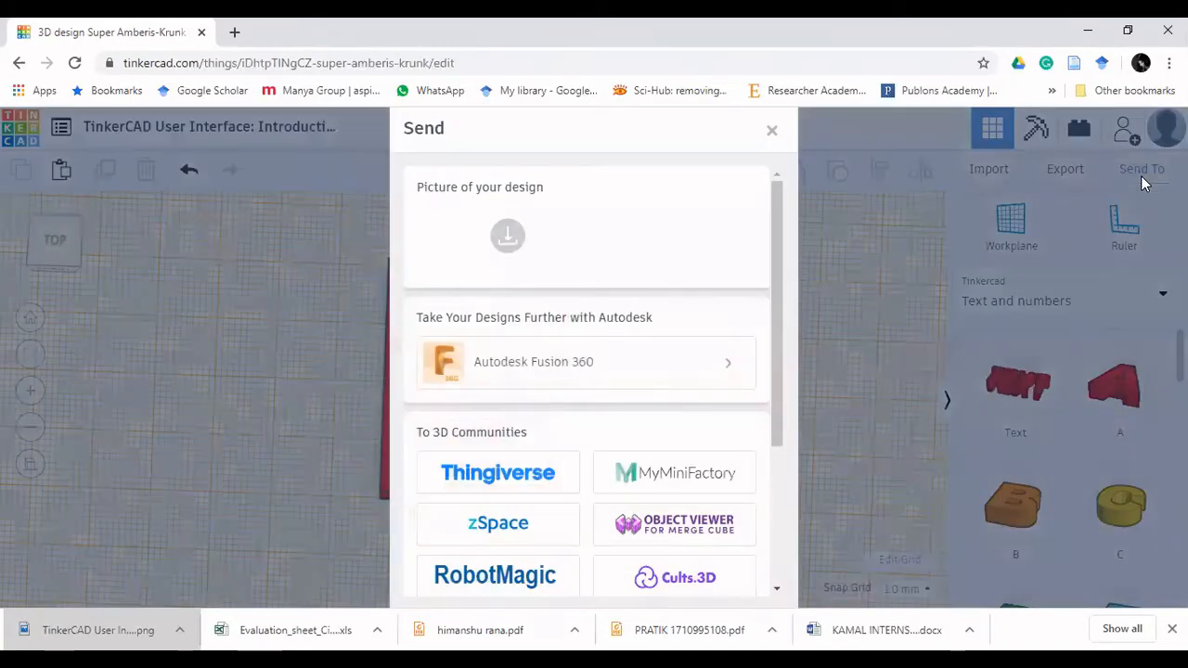
click(504, 240)
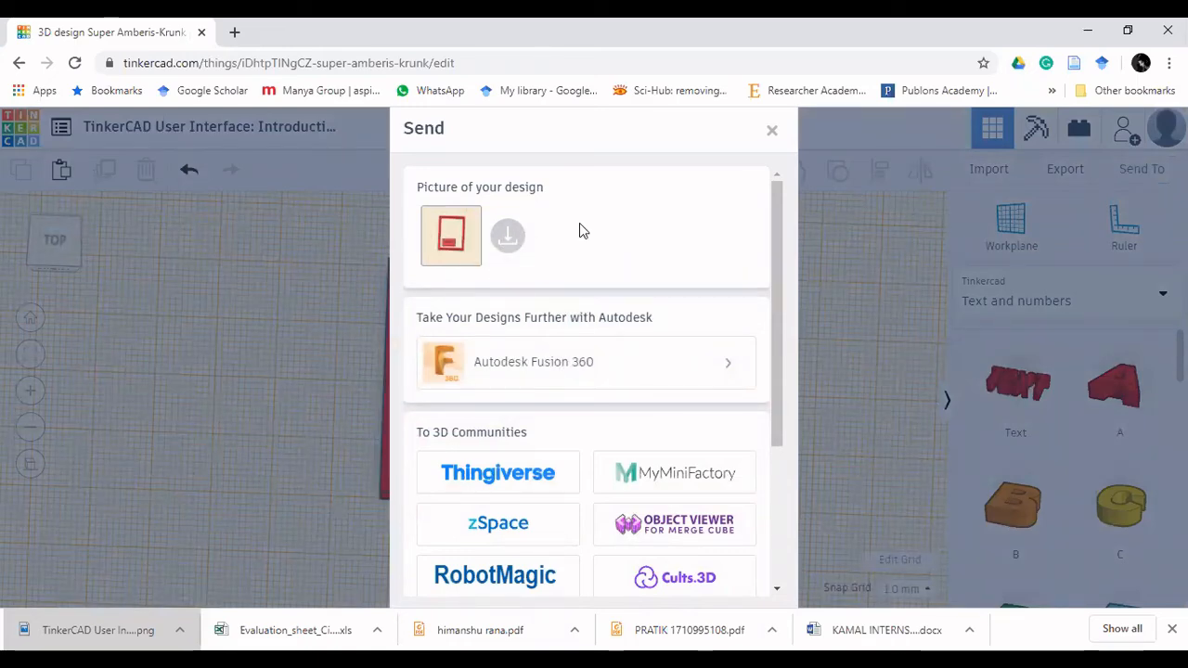
Step: Look through the design's sending options, including Autodesk Fusion 360, the 3D communities and link sharing, and close them
click(575, 35)
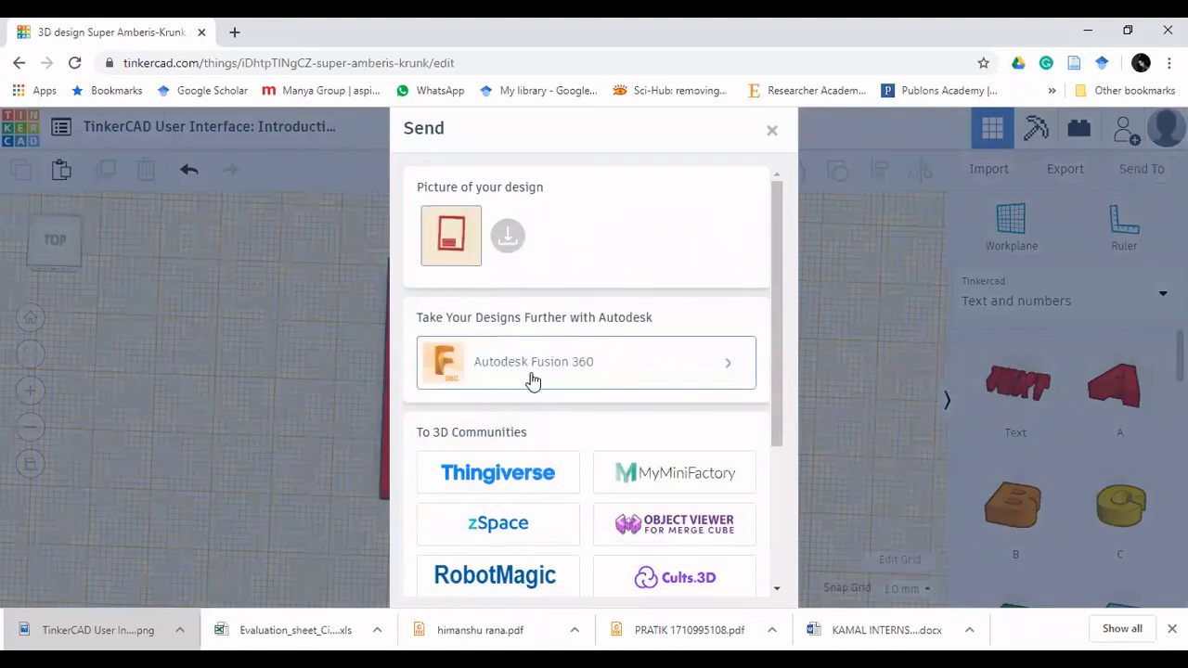
scroll(531, 380, down, 2)
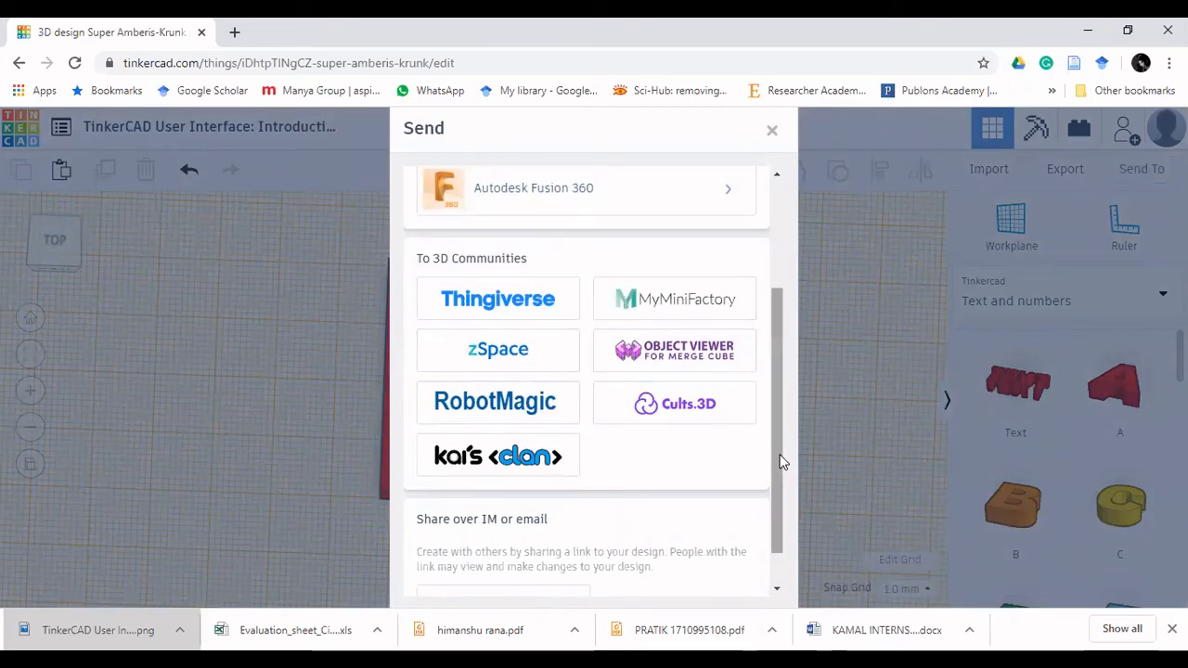
drag(782, 471, 809, 330)
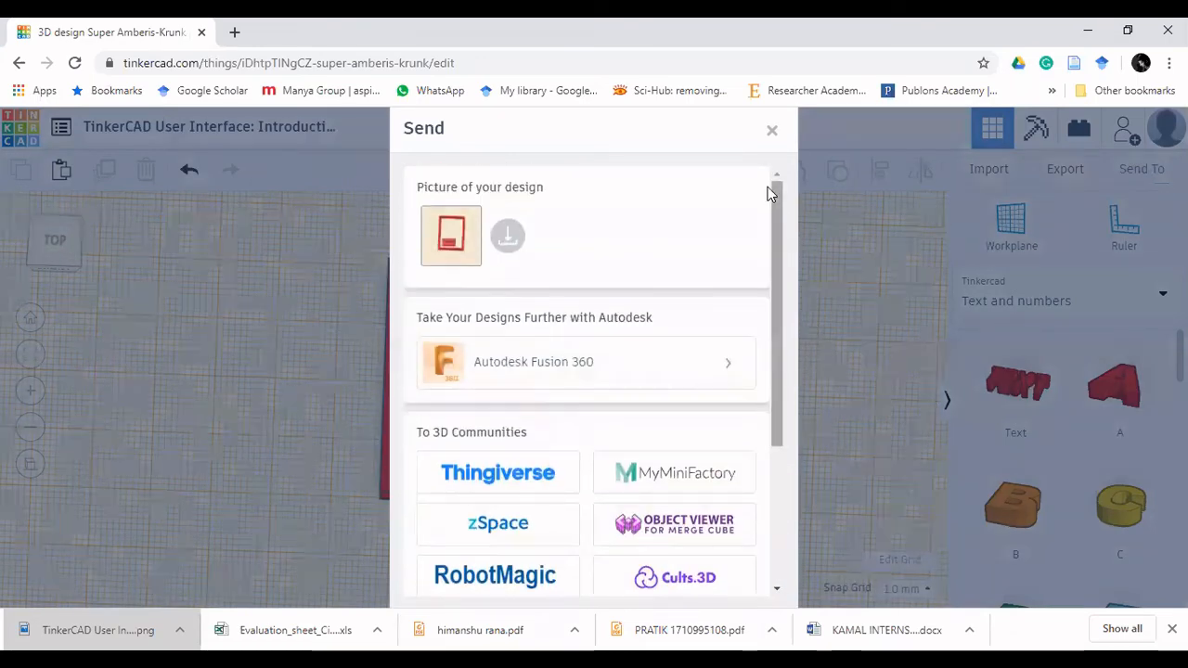
click(771, 130)
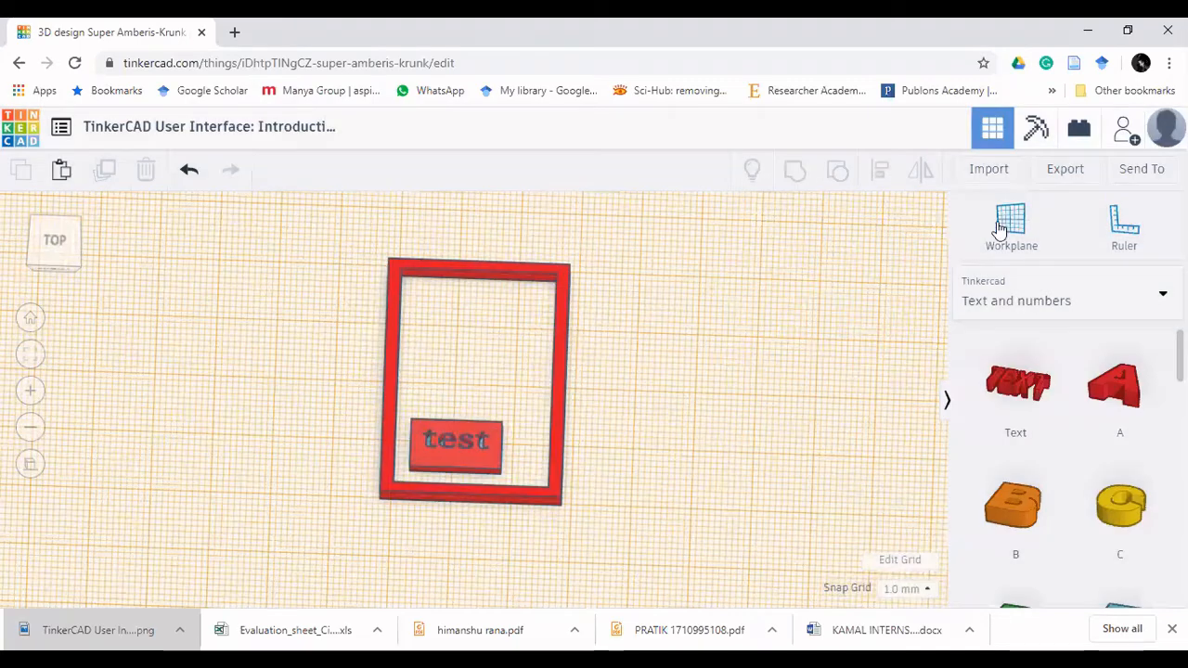
Step: Check the export file formats offered for 3D printing and laser cutting, and close the export options without downloading
click(1058, 172)
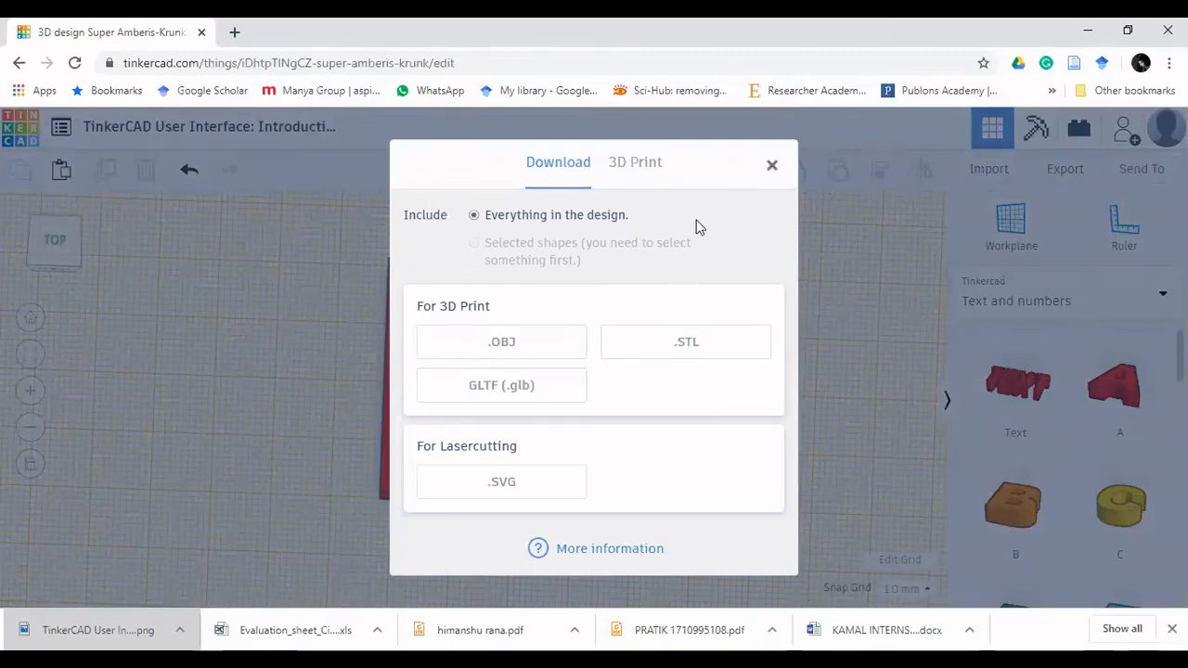
click(772, 164)
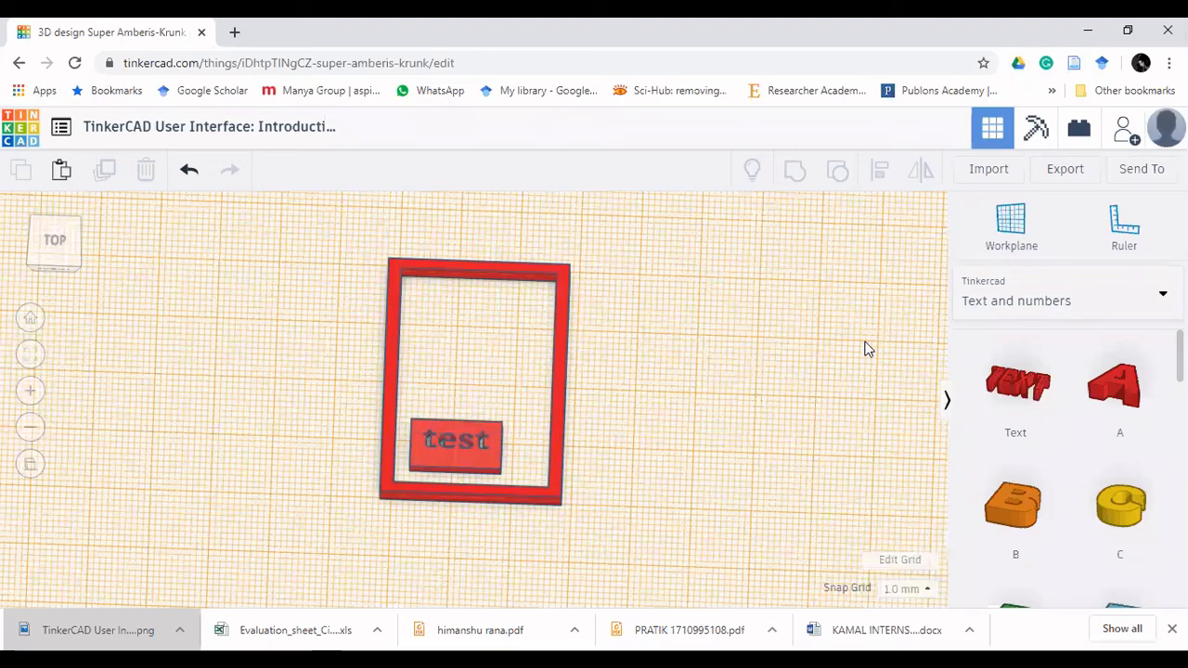